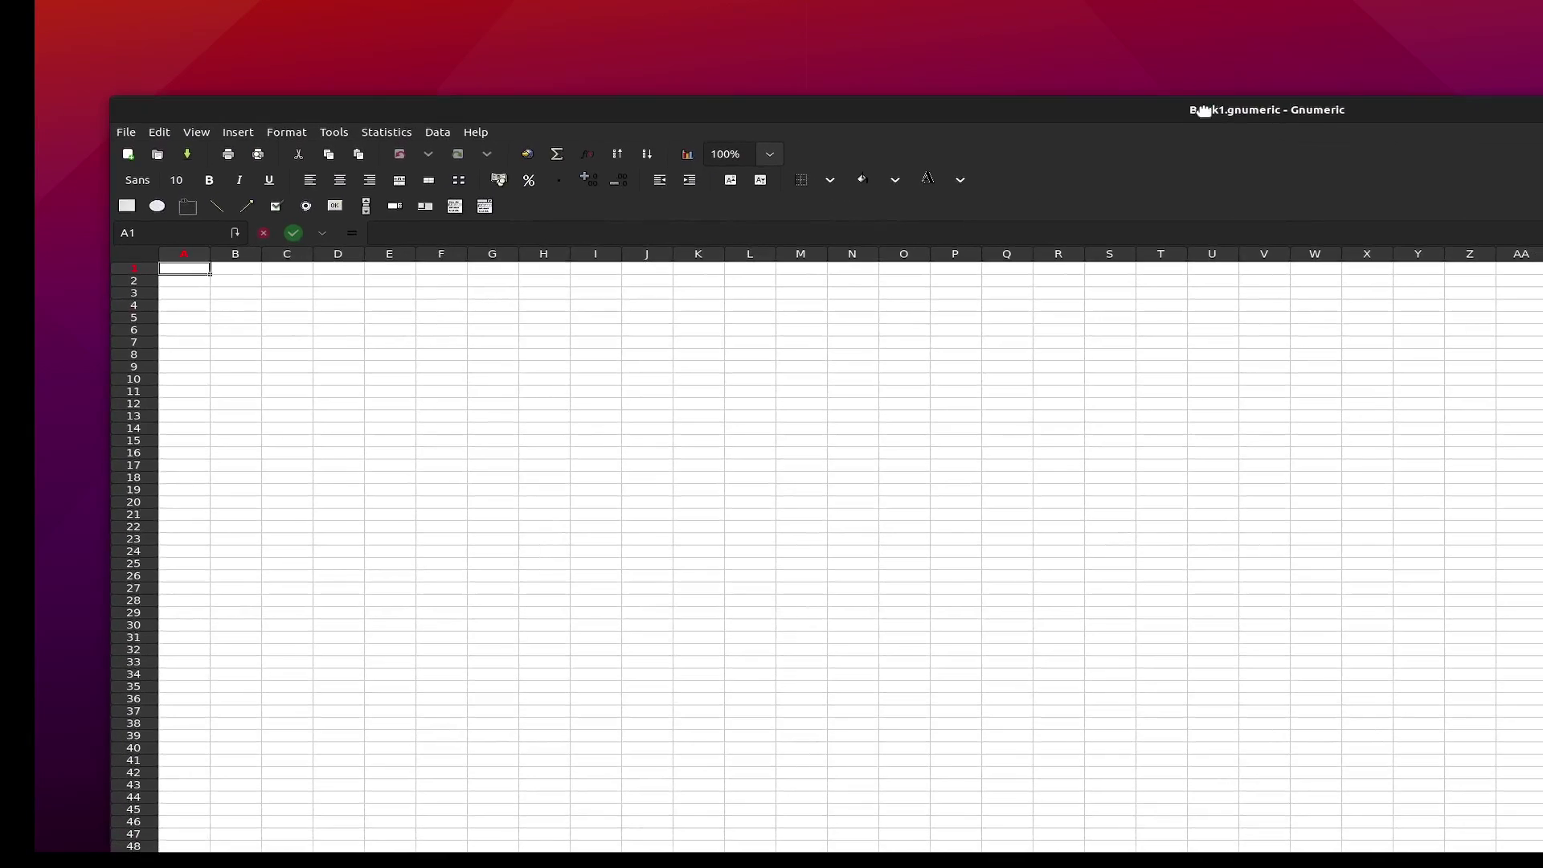
Step: Maximise the blank Book1 workbook window so it fills the screen
double_click(1203, 109)
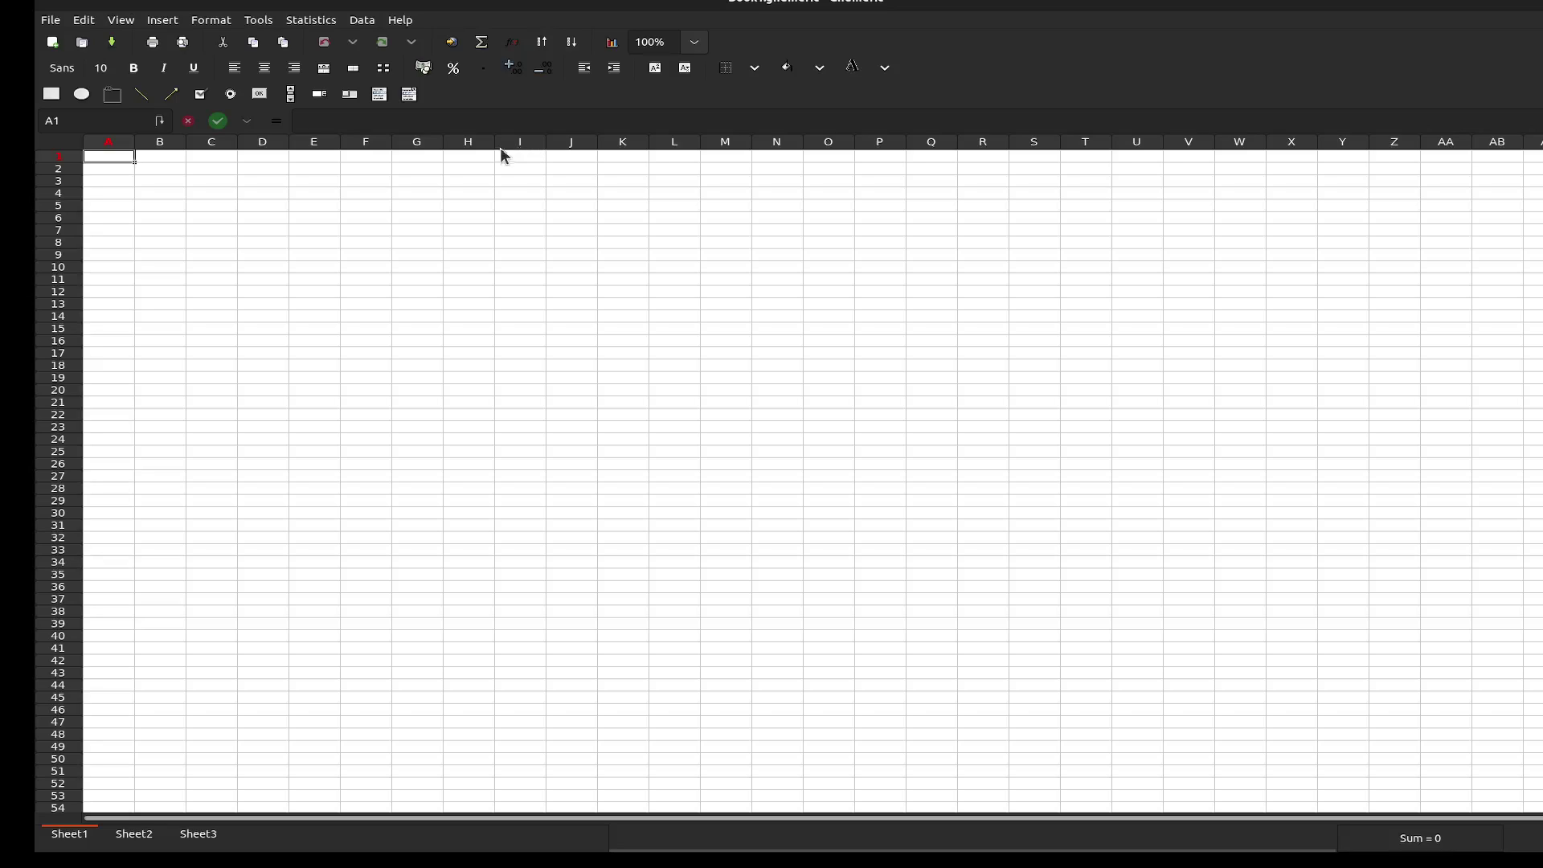
Step: Browse to Documents > spreadsheet_testing and select Inventory Movement Details Report_20201216_excel.xlsx
click(50, 20)
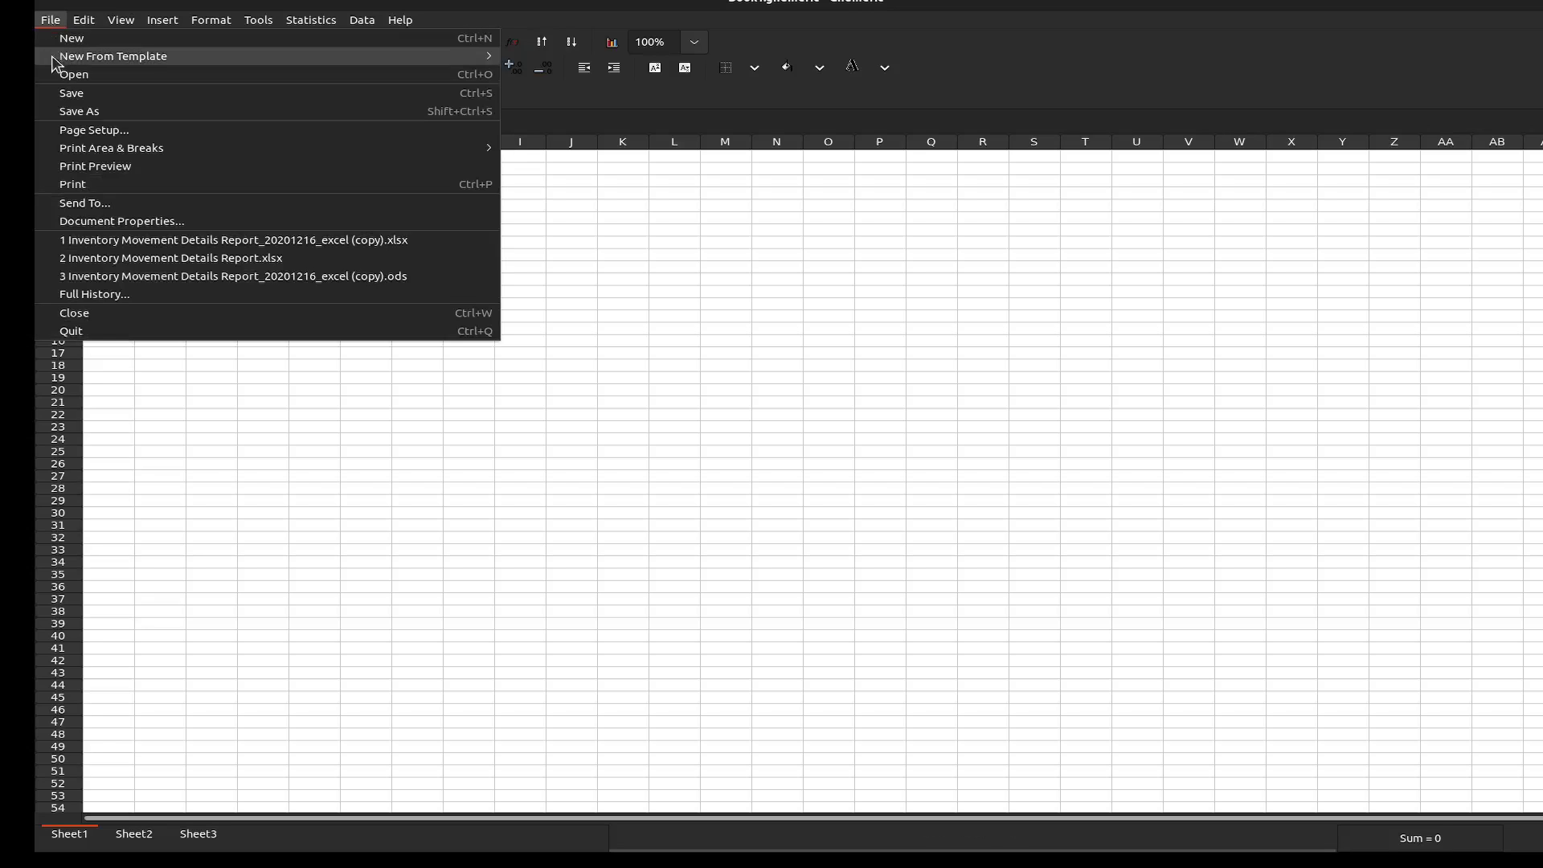
click(64, 74)
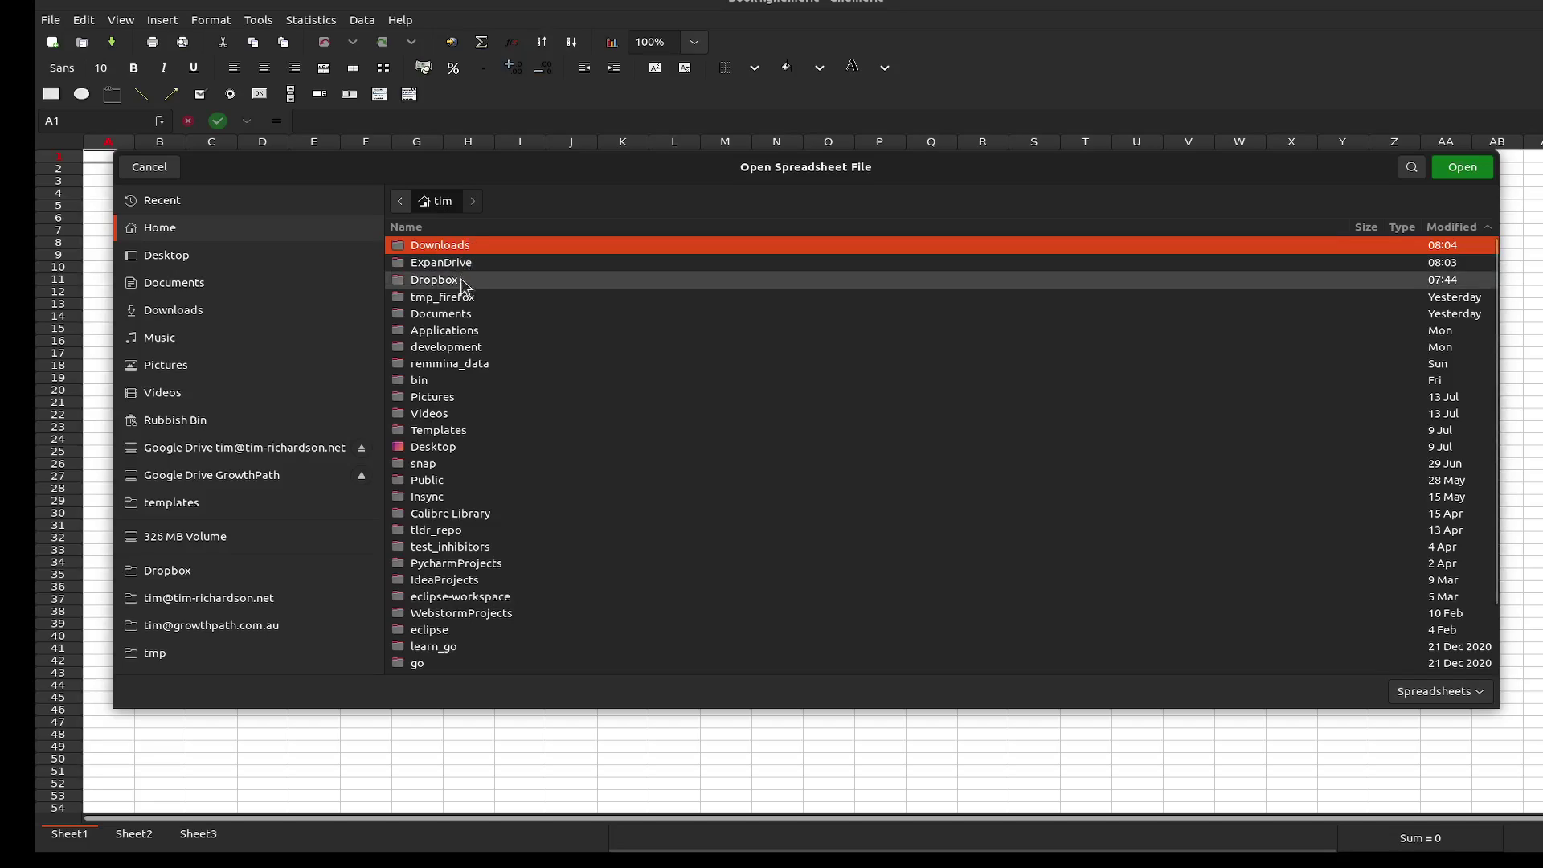
double_click(469, 315)
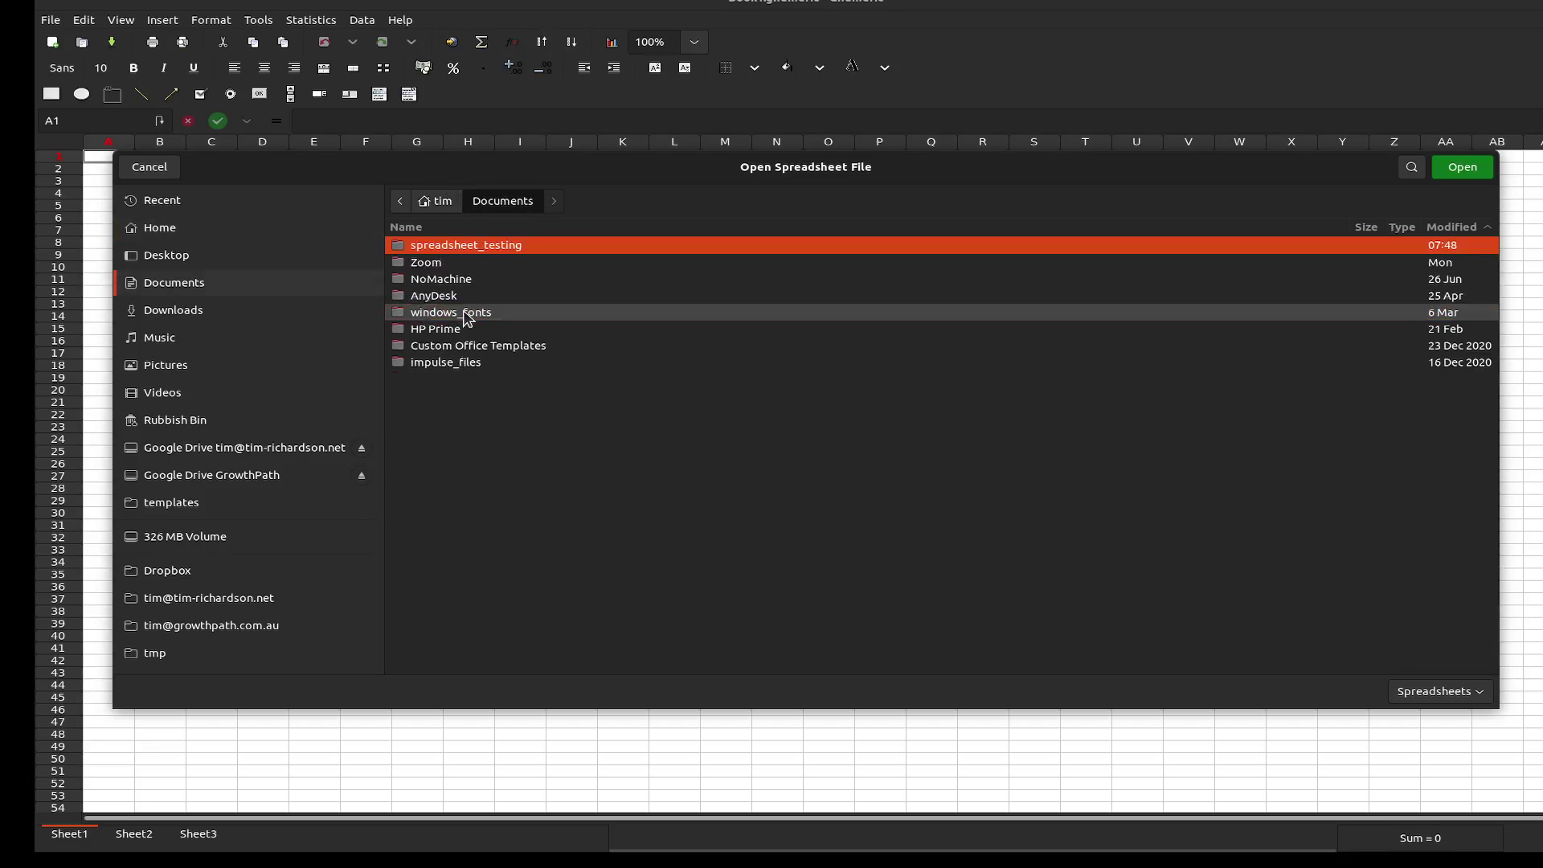
double_click(476, 248)
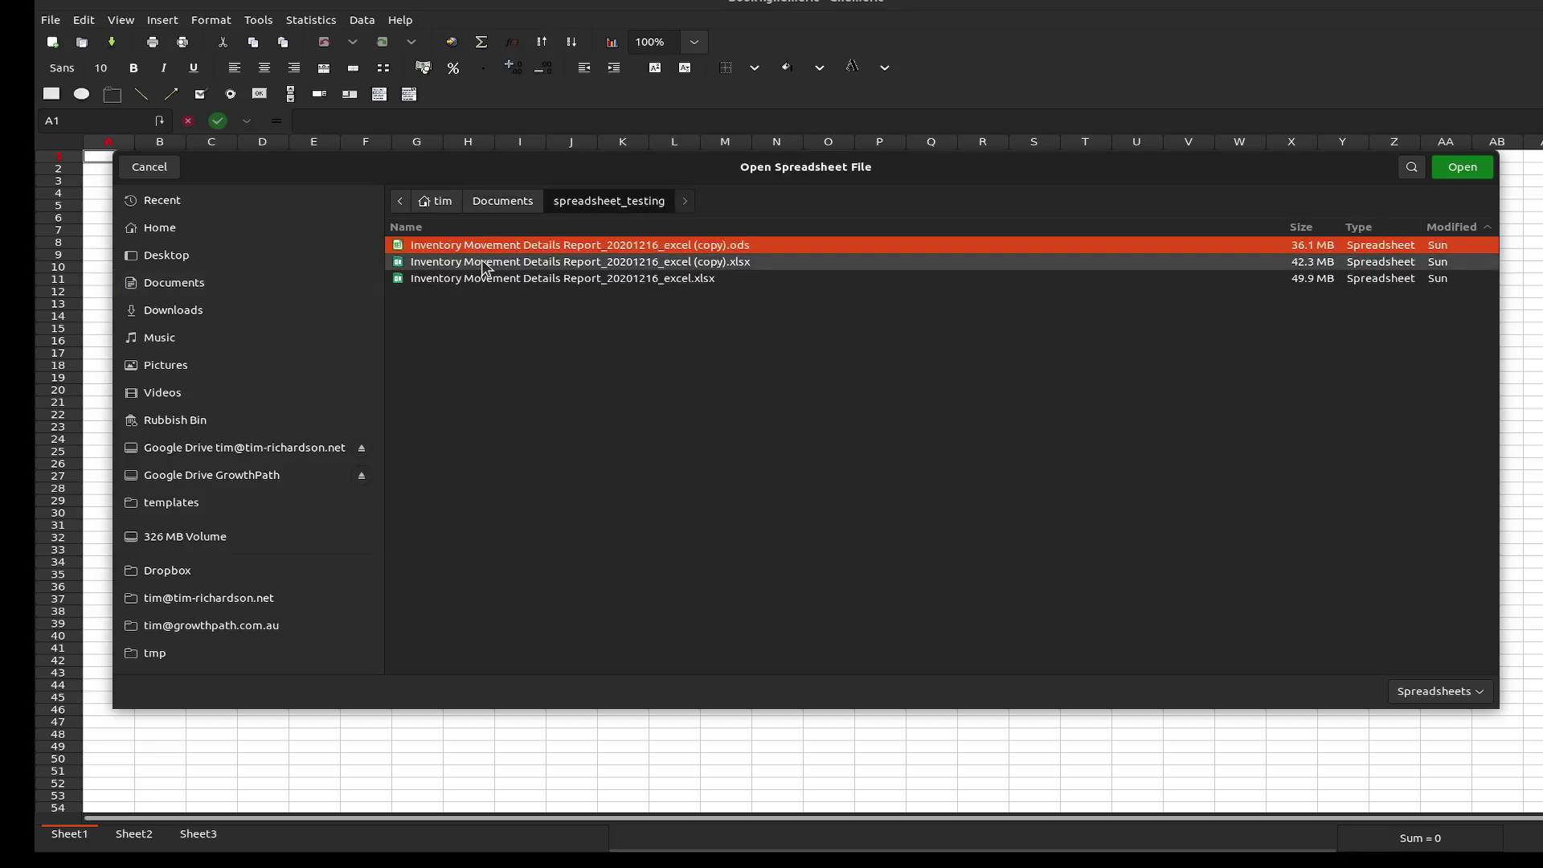
click(487, 264)
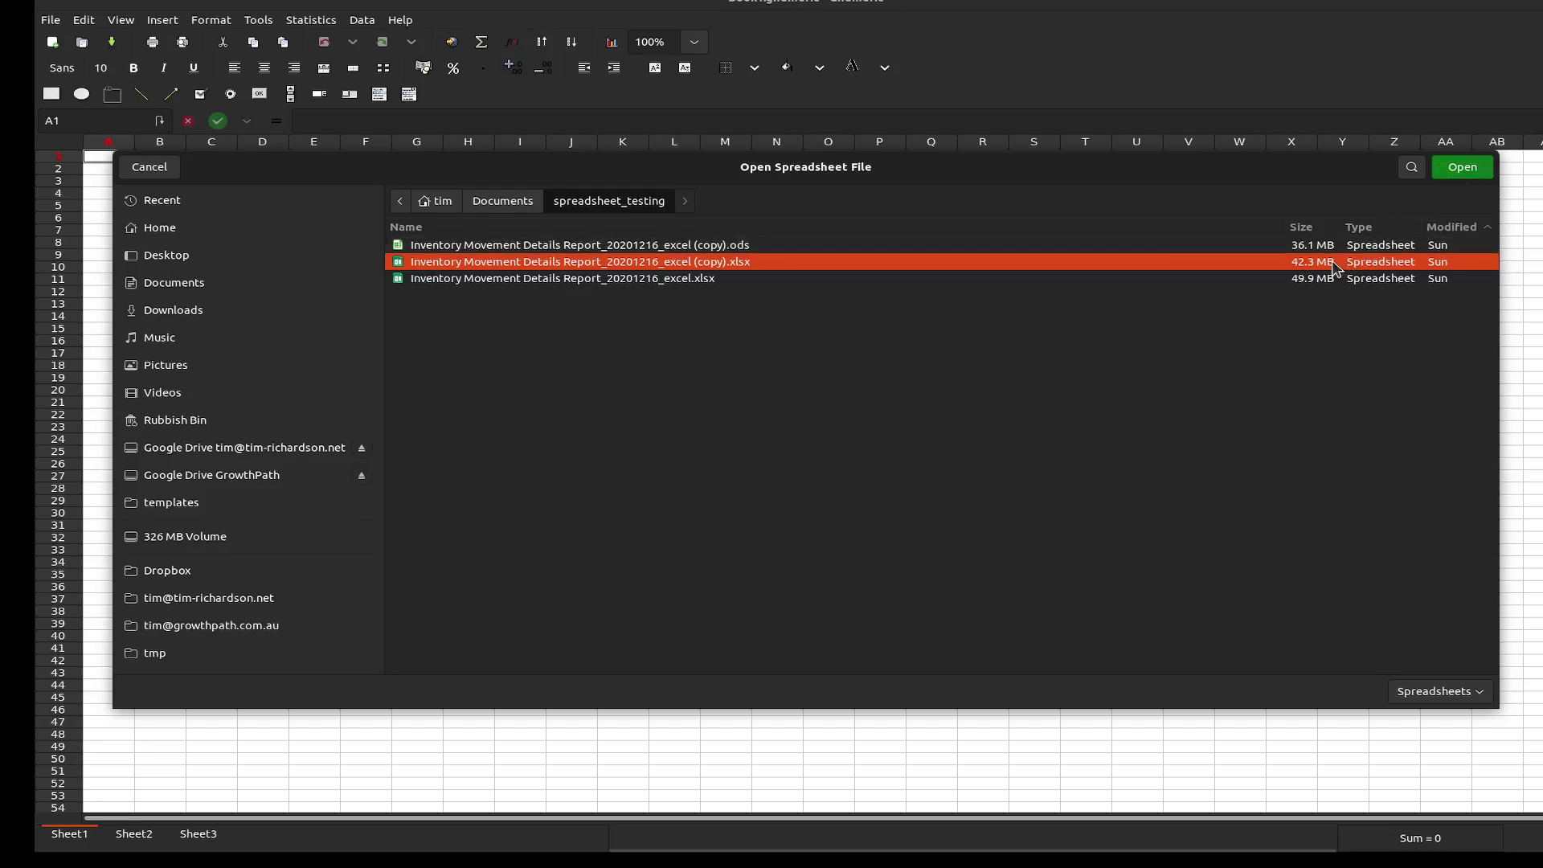
click(704, 280)
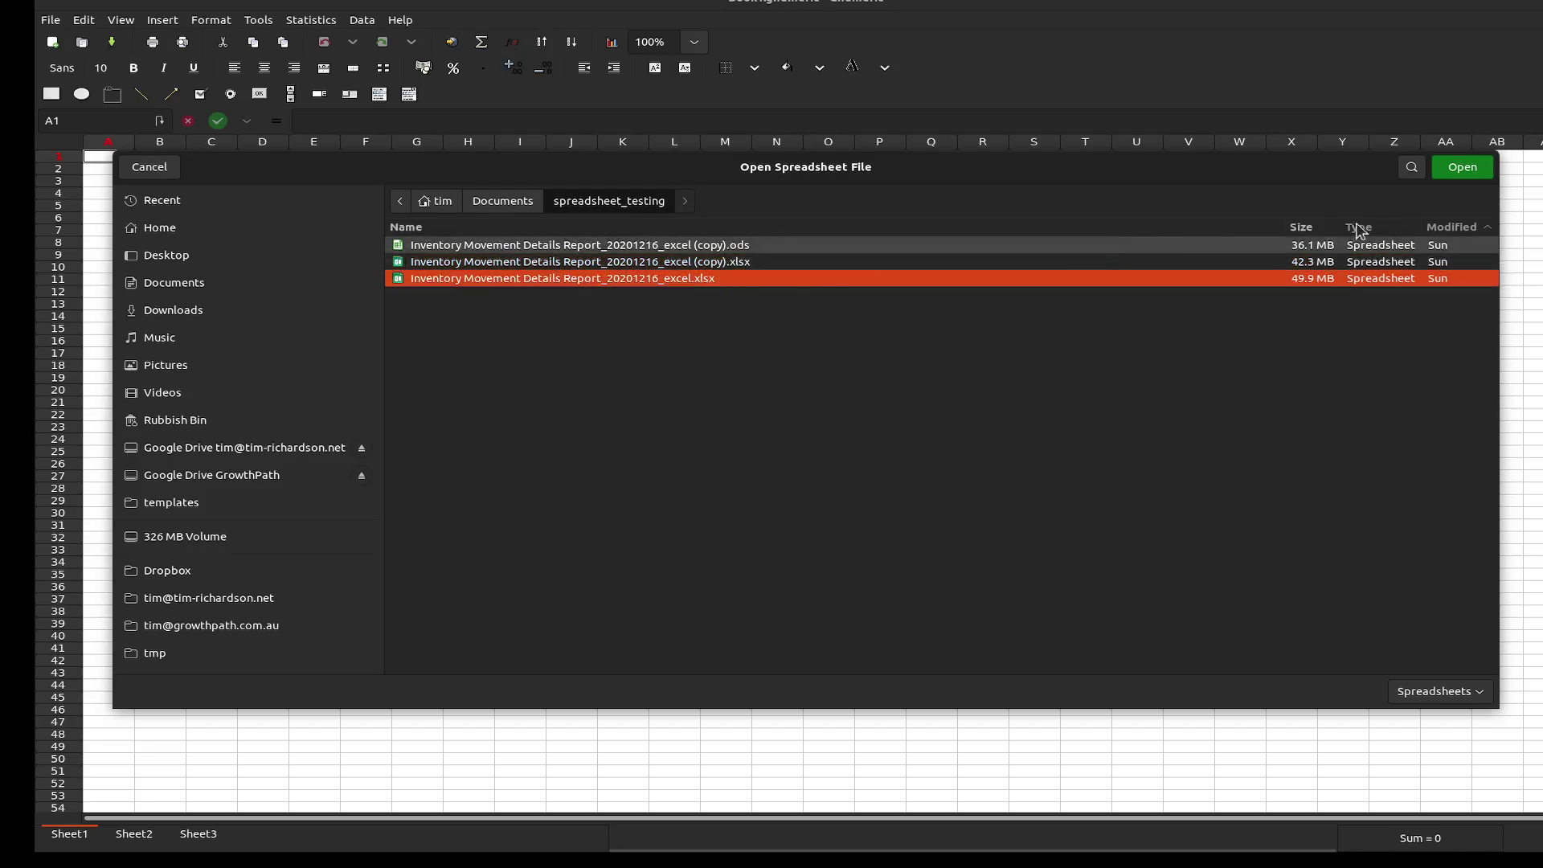
Step: Open the selected report and let the TransactionalData sheet finish loading
click(1458, 169)
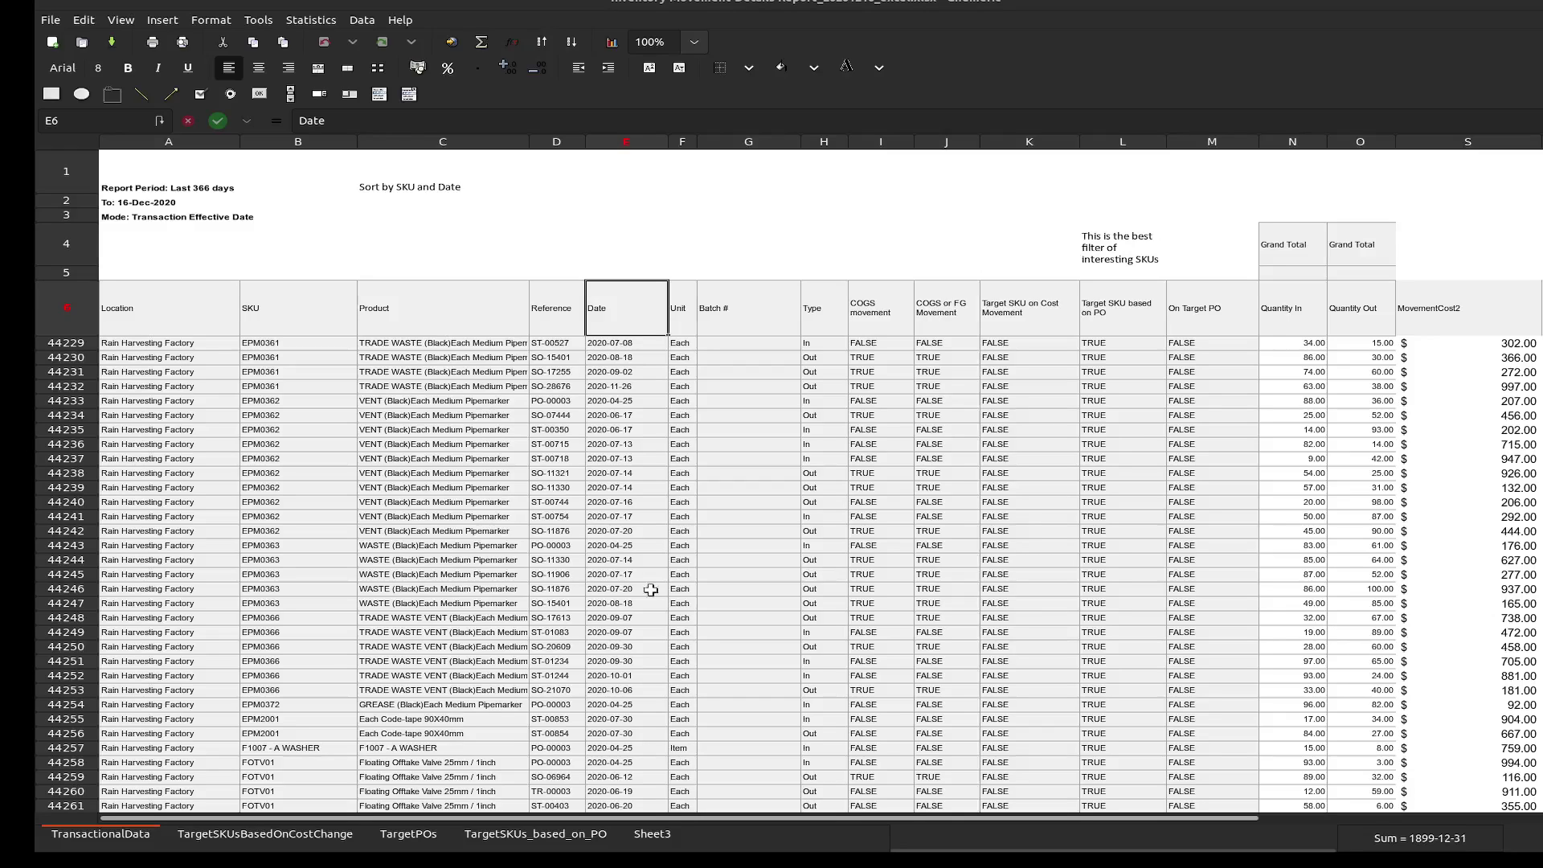
Step: Select the SKU cells from B7 down to the last filled row, 208651
scroll(563, 603, up, 20)
click(517, 577)
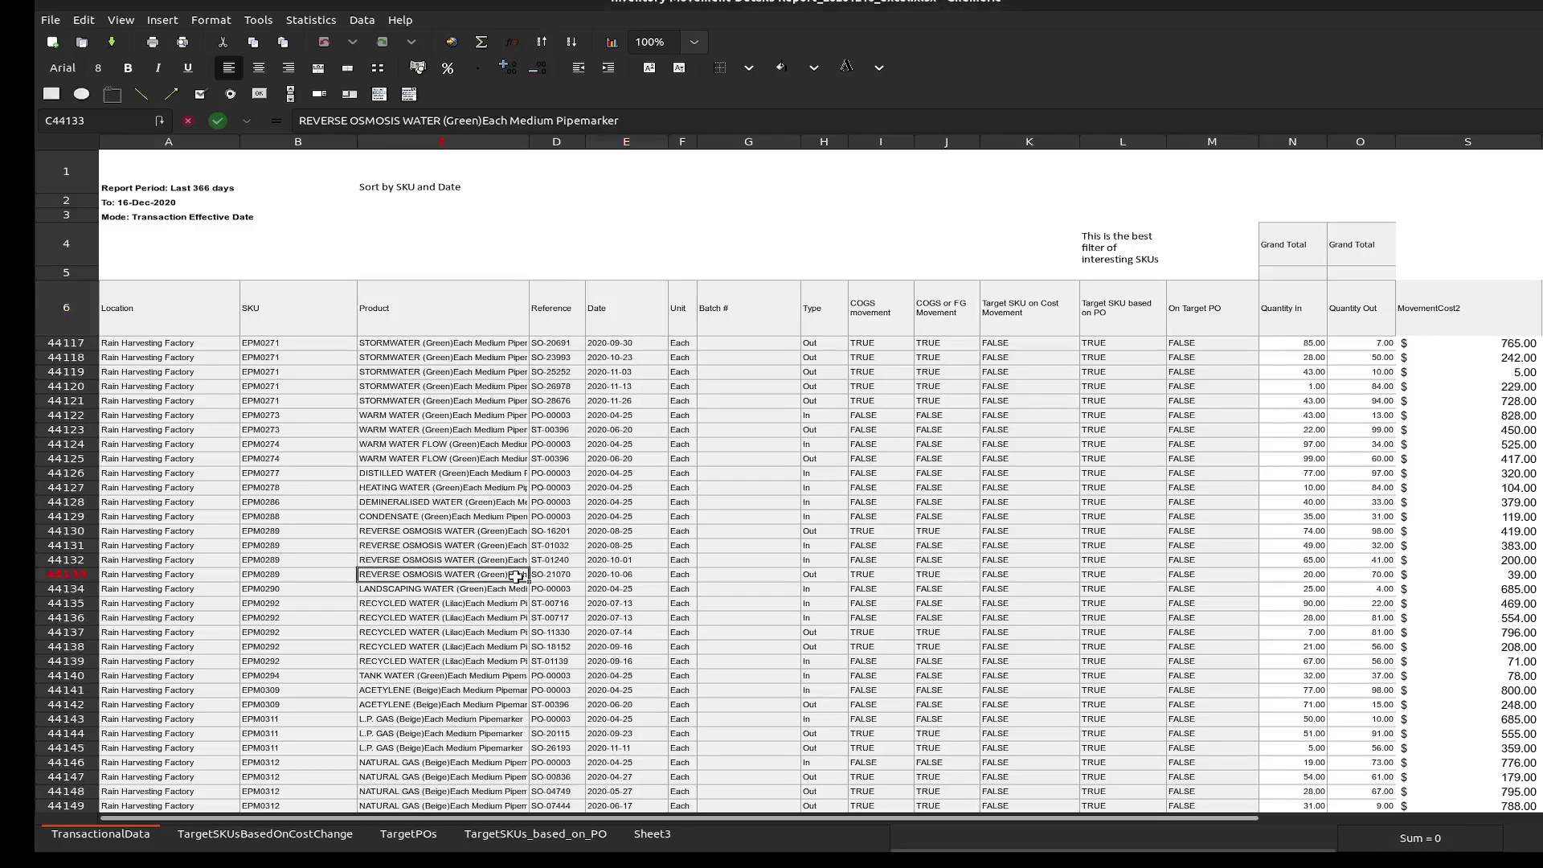
key(Up)
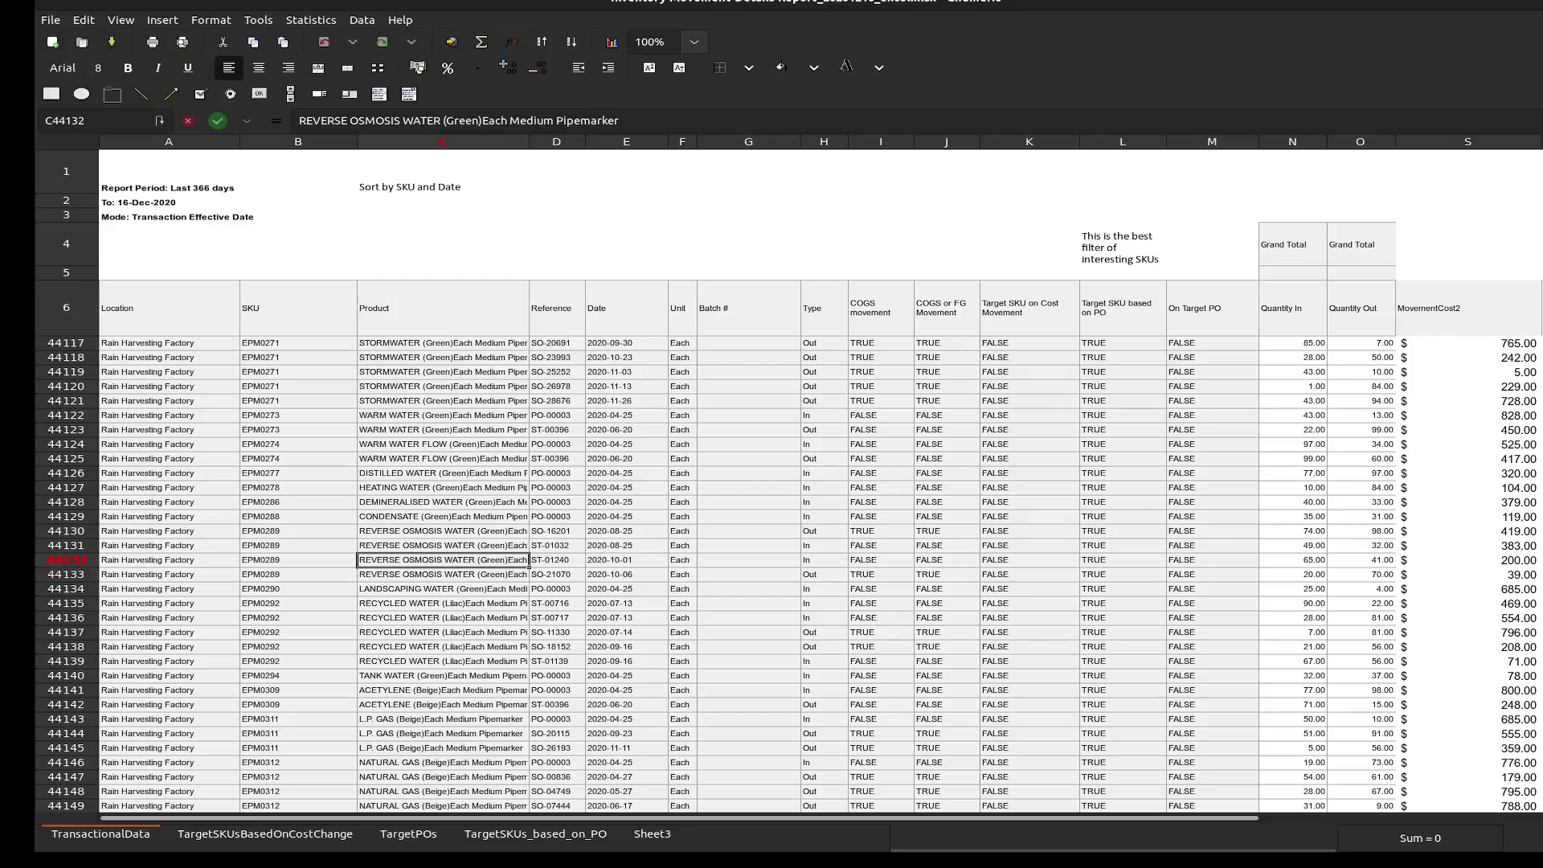
scroll(814, 379, up, 20)
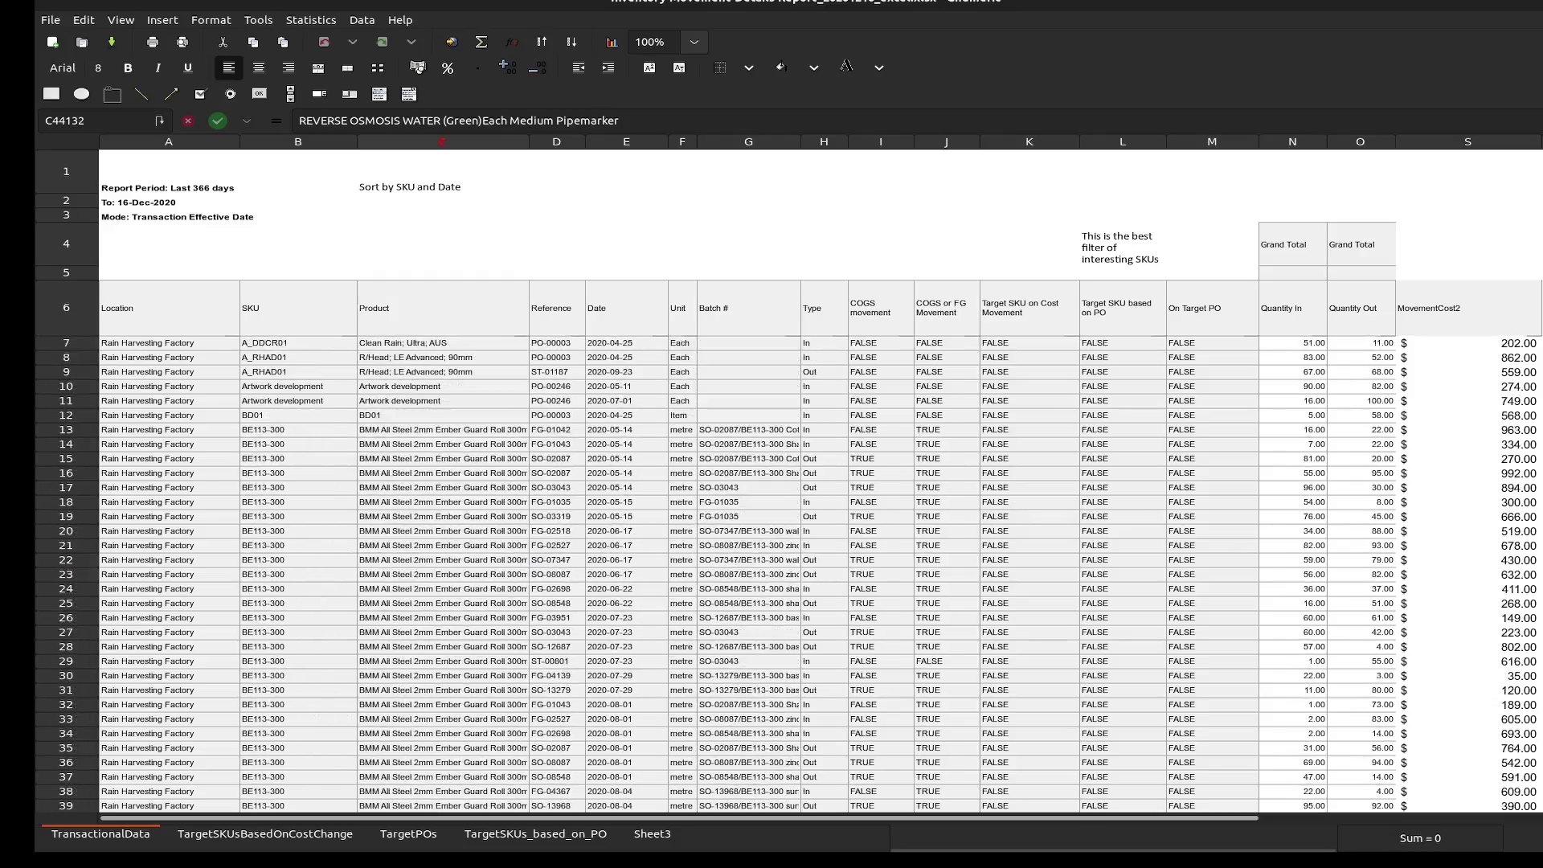
click(298, 338)
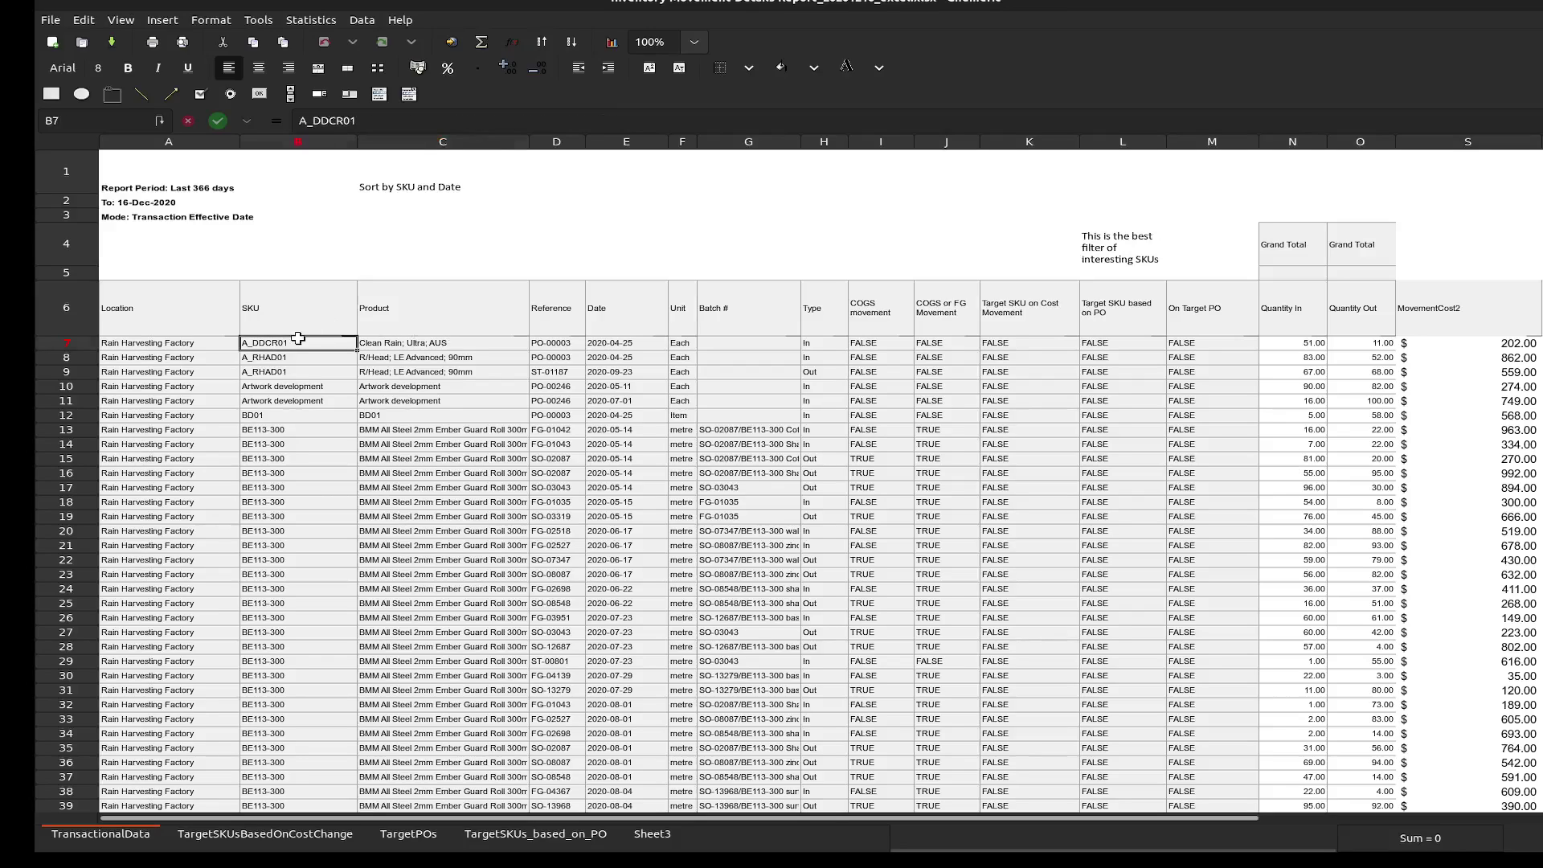
key(ctrl+shift+Down)
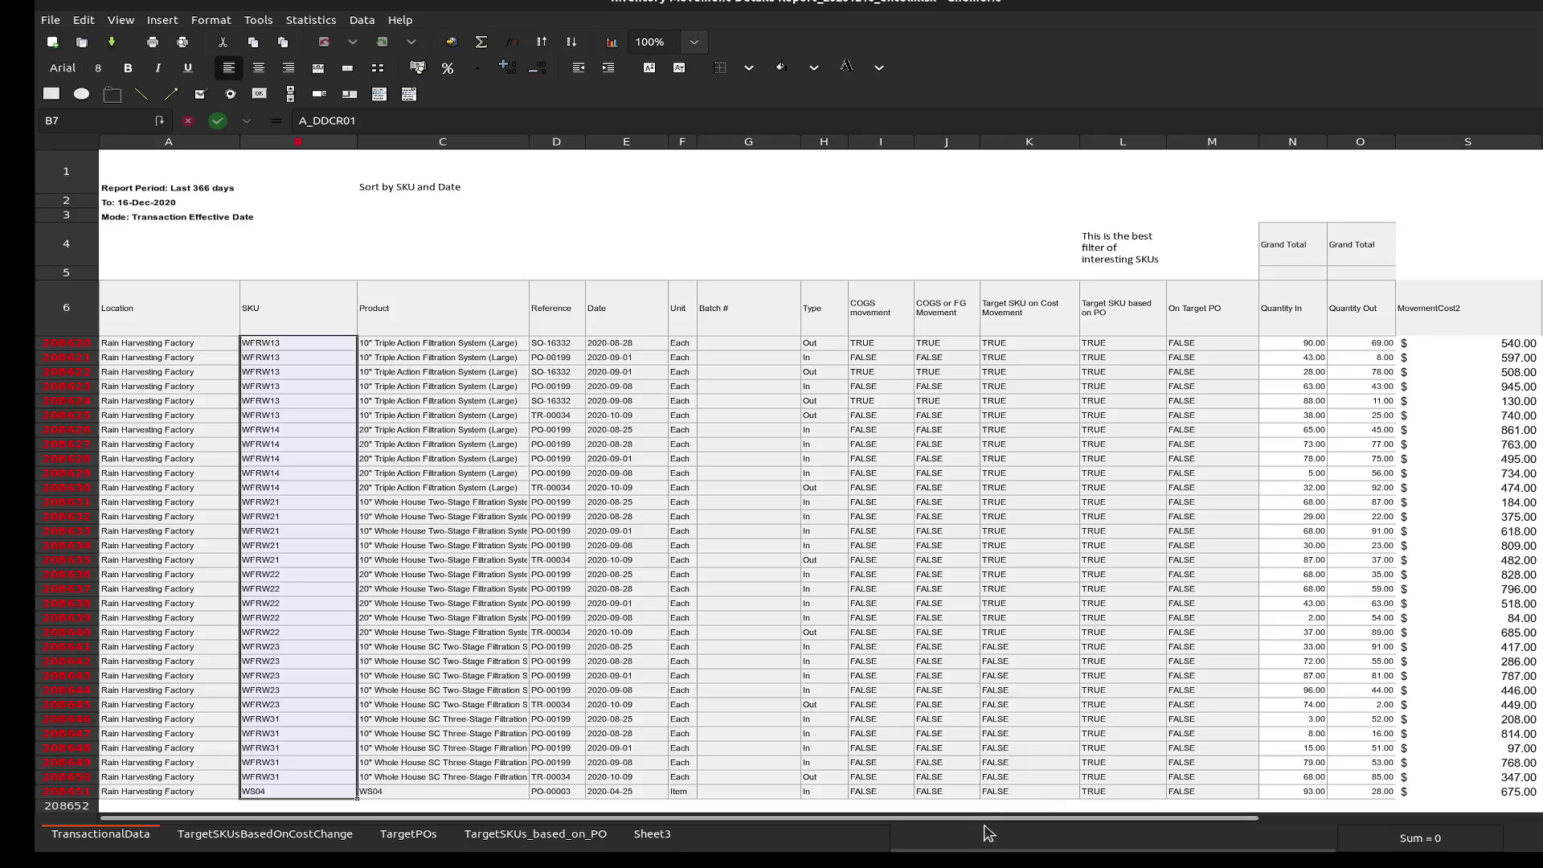
Step: Switch the status-bar selection summary from Sum to Count, then select header cell B6
click(1416, 844)
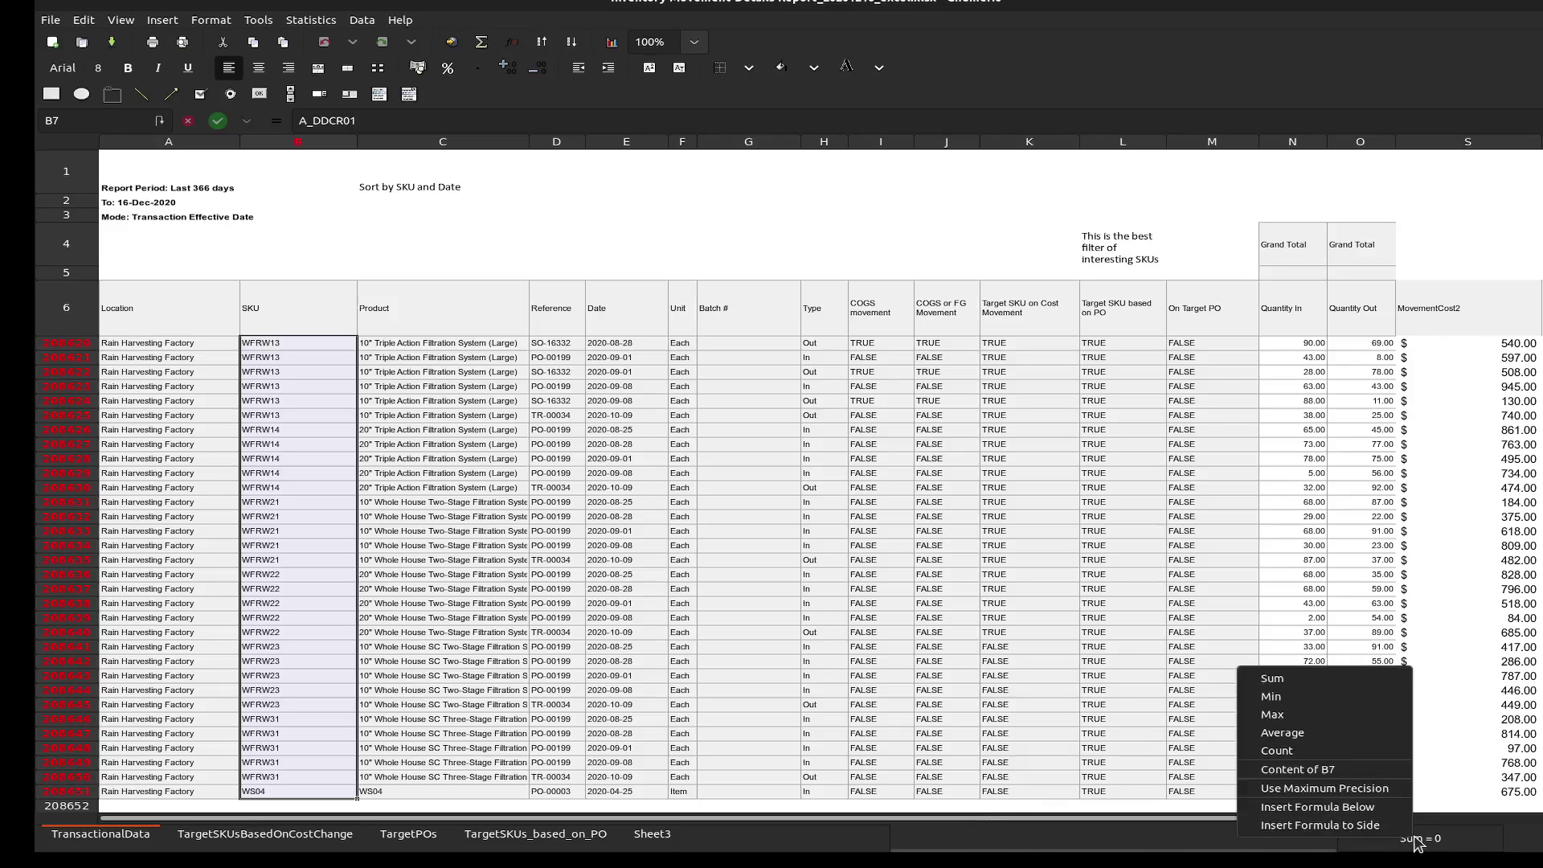
click(1310, 755)
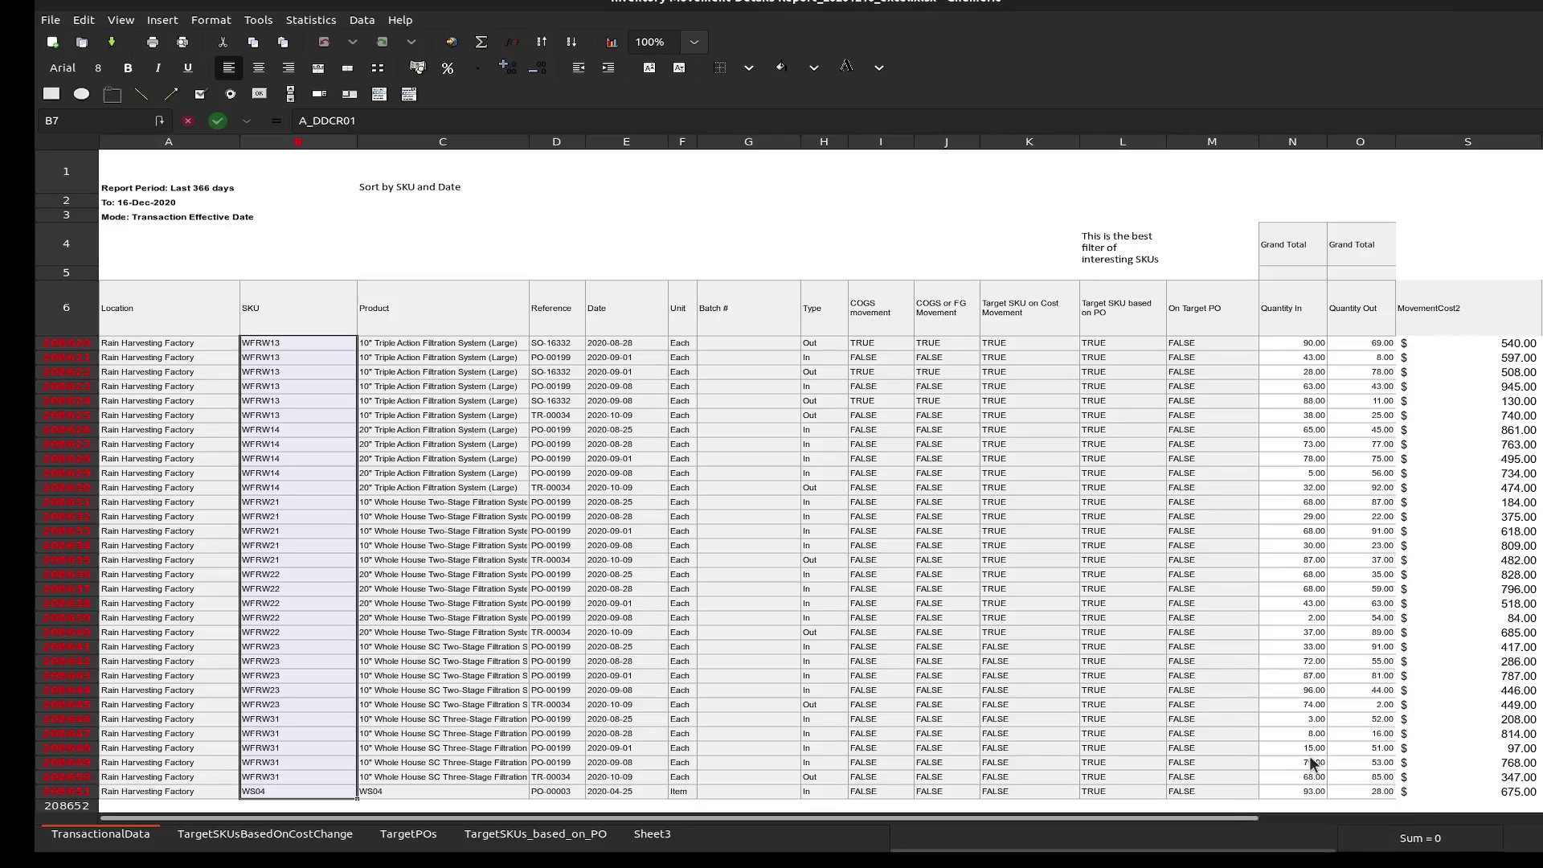
click(1404, 844)
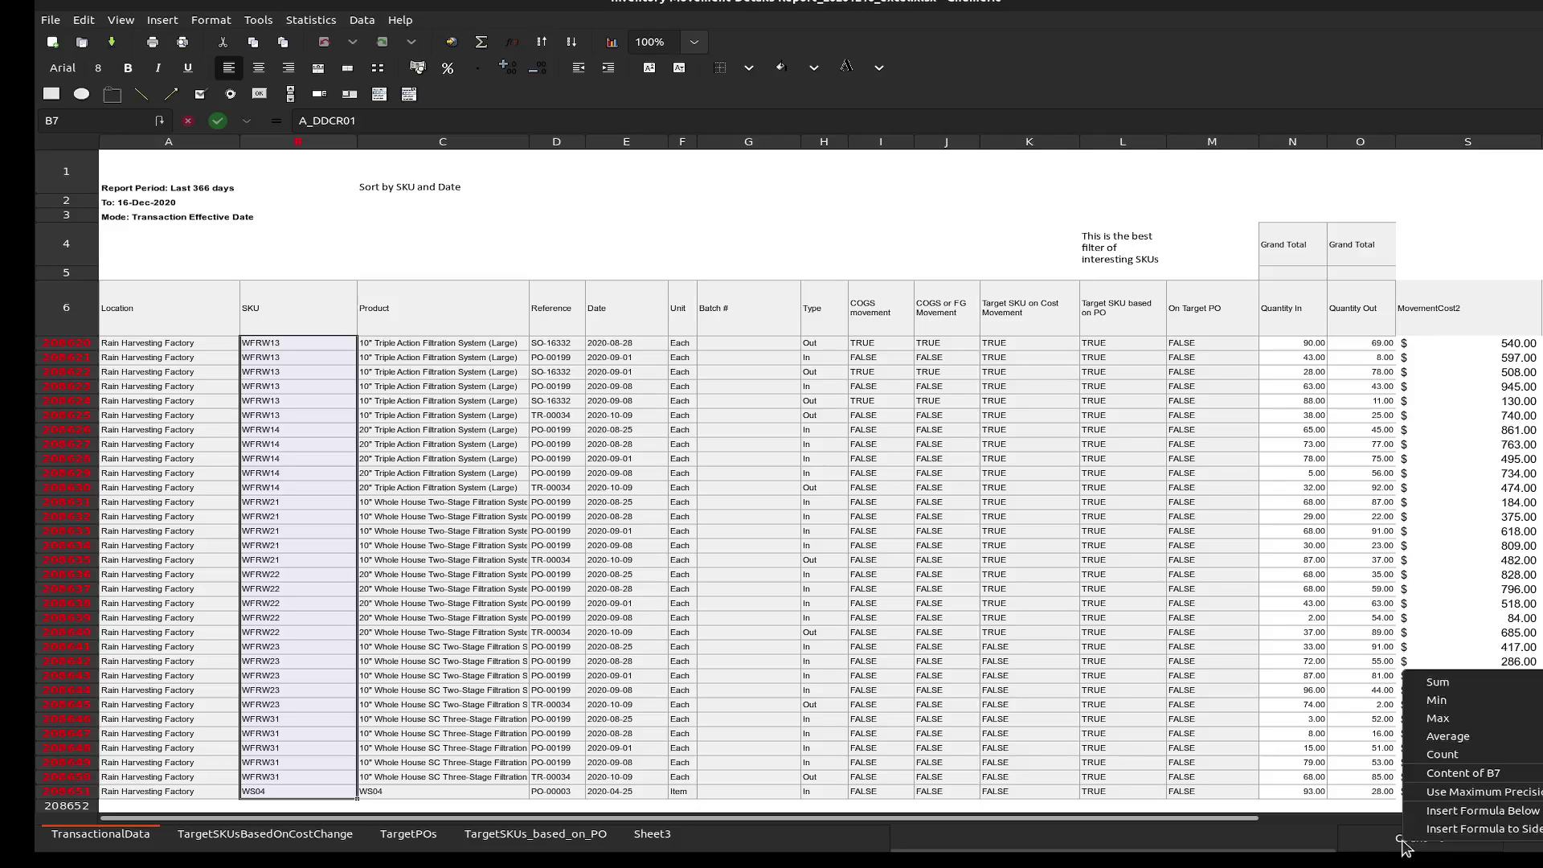
click(954, 227)
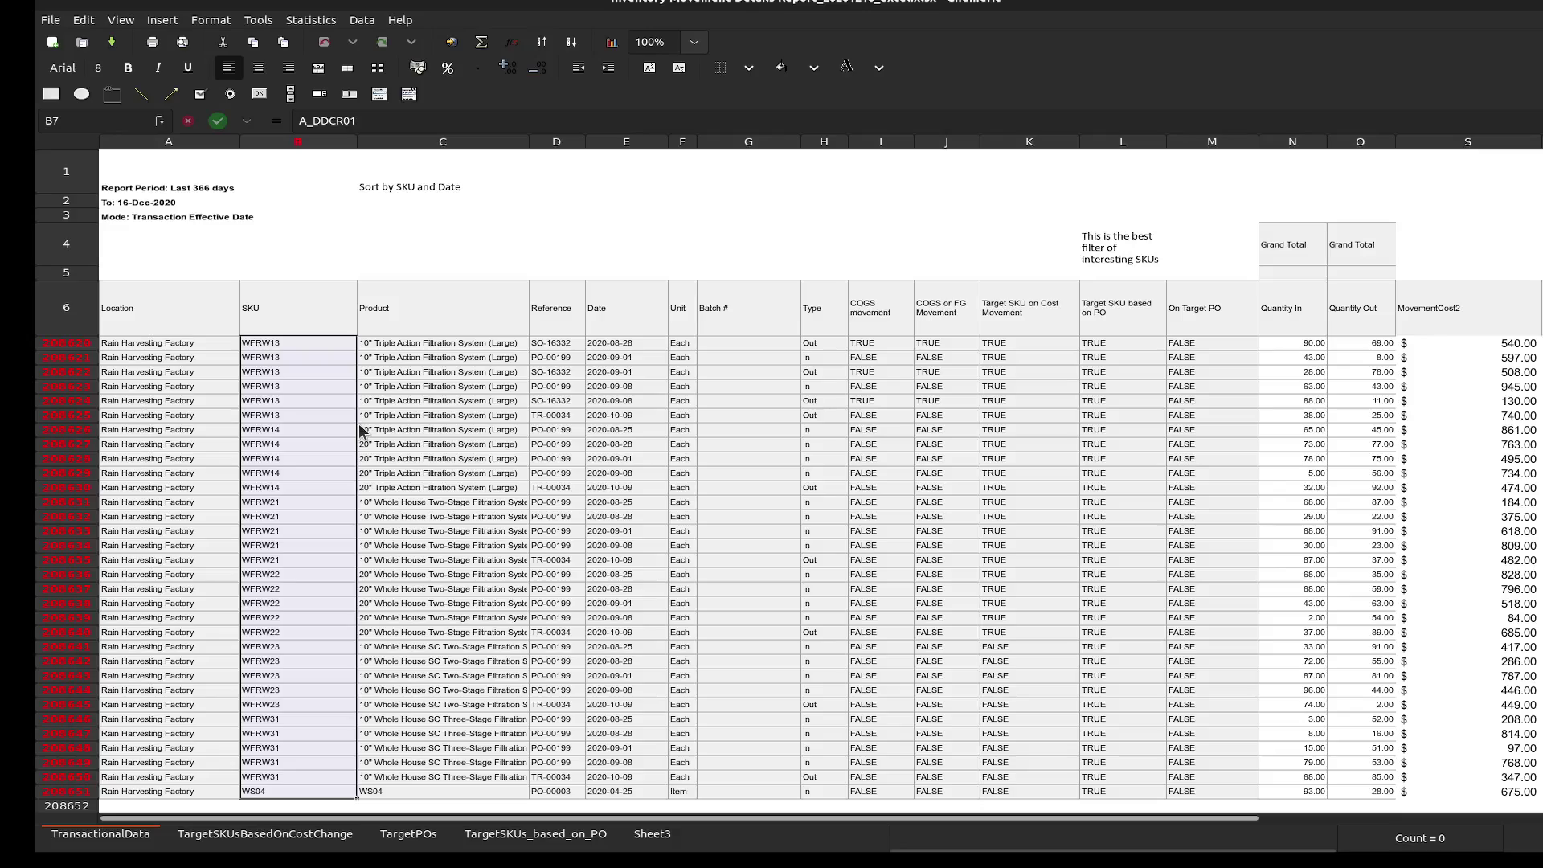
click(287, 317)
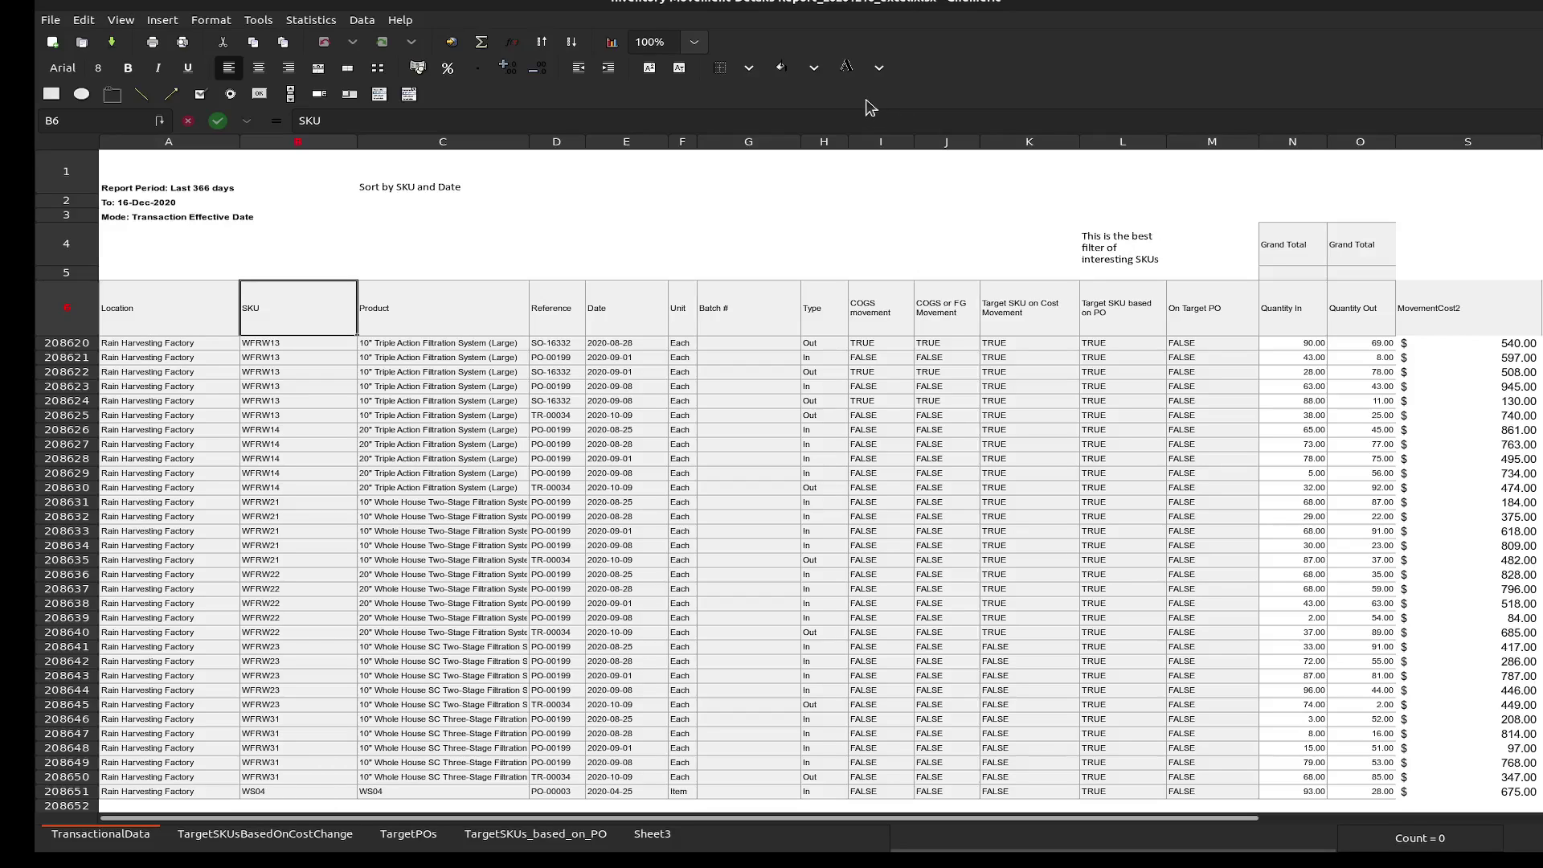
click(134, 22)
mouse_move(158, 96)
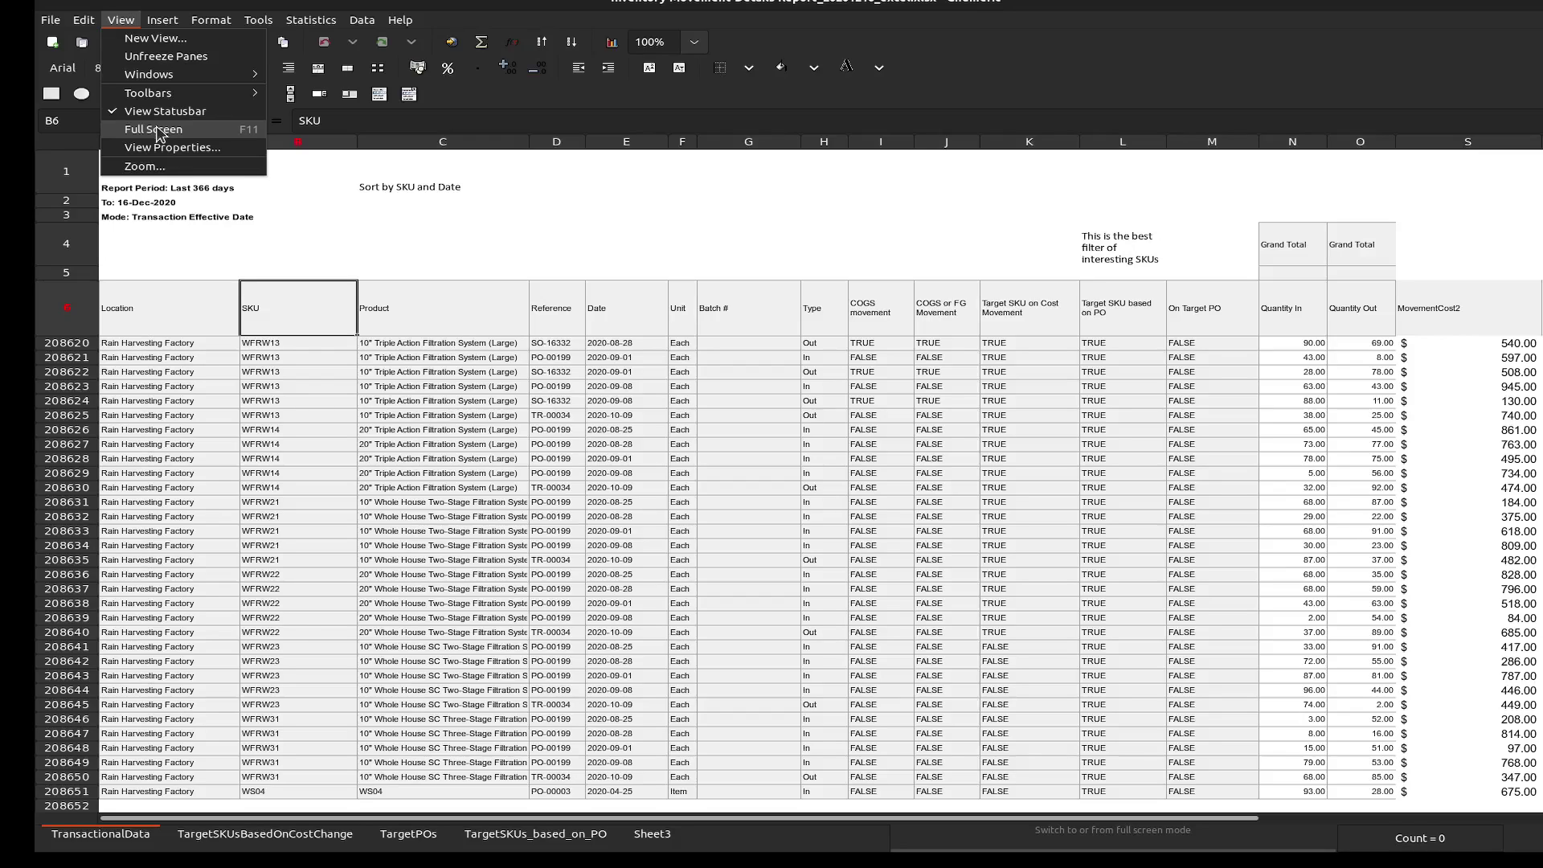
click(800, 106)
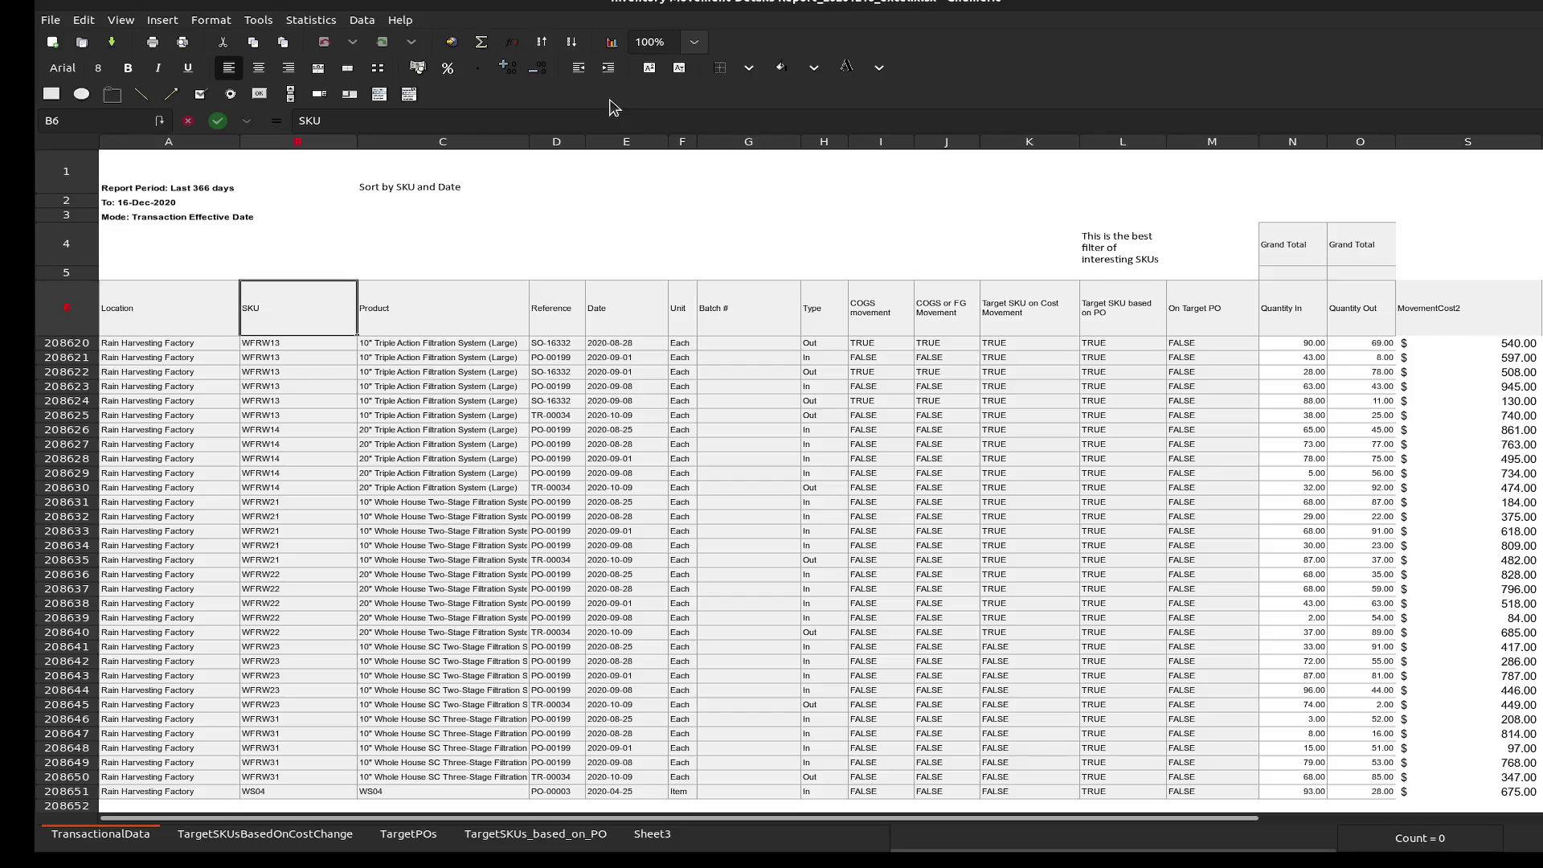
click(113, 24)
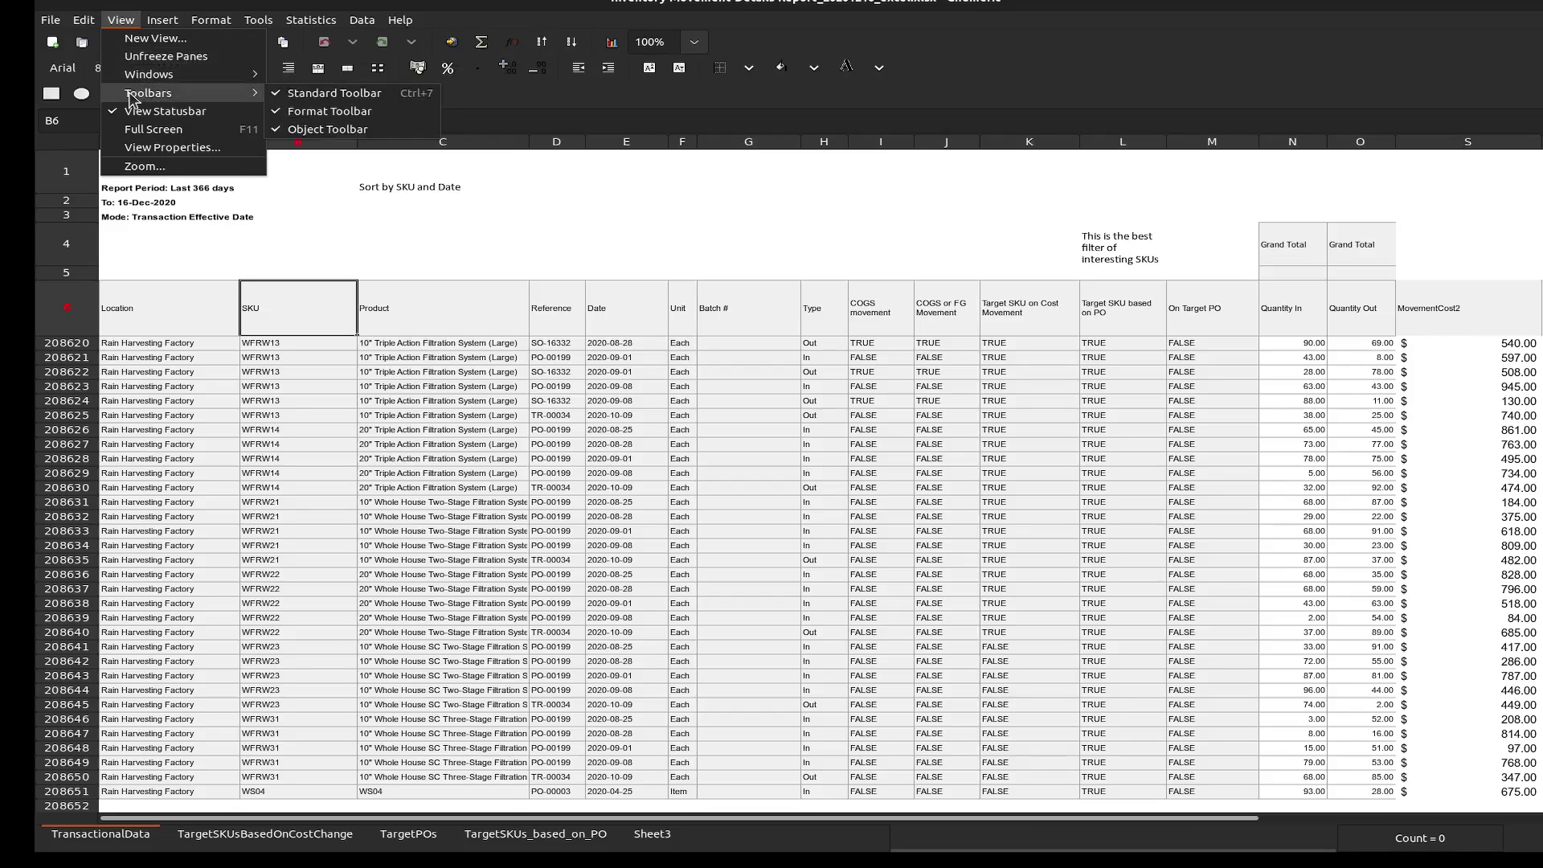
mouse_move(167, 22)
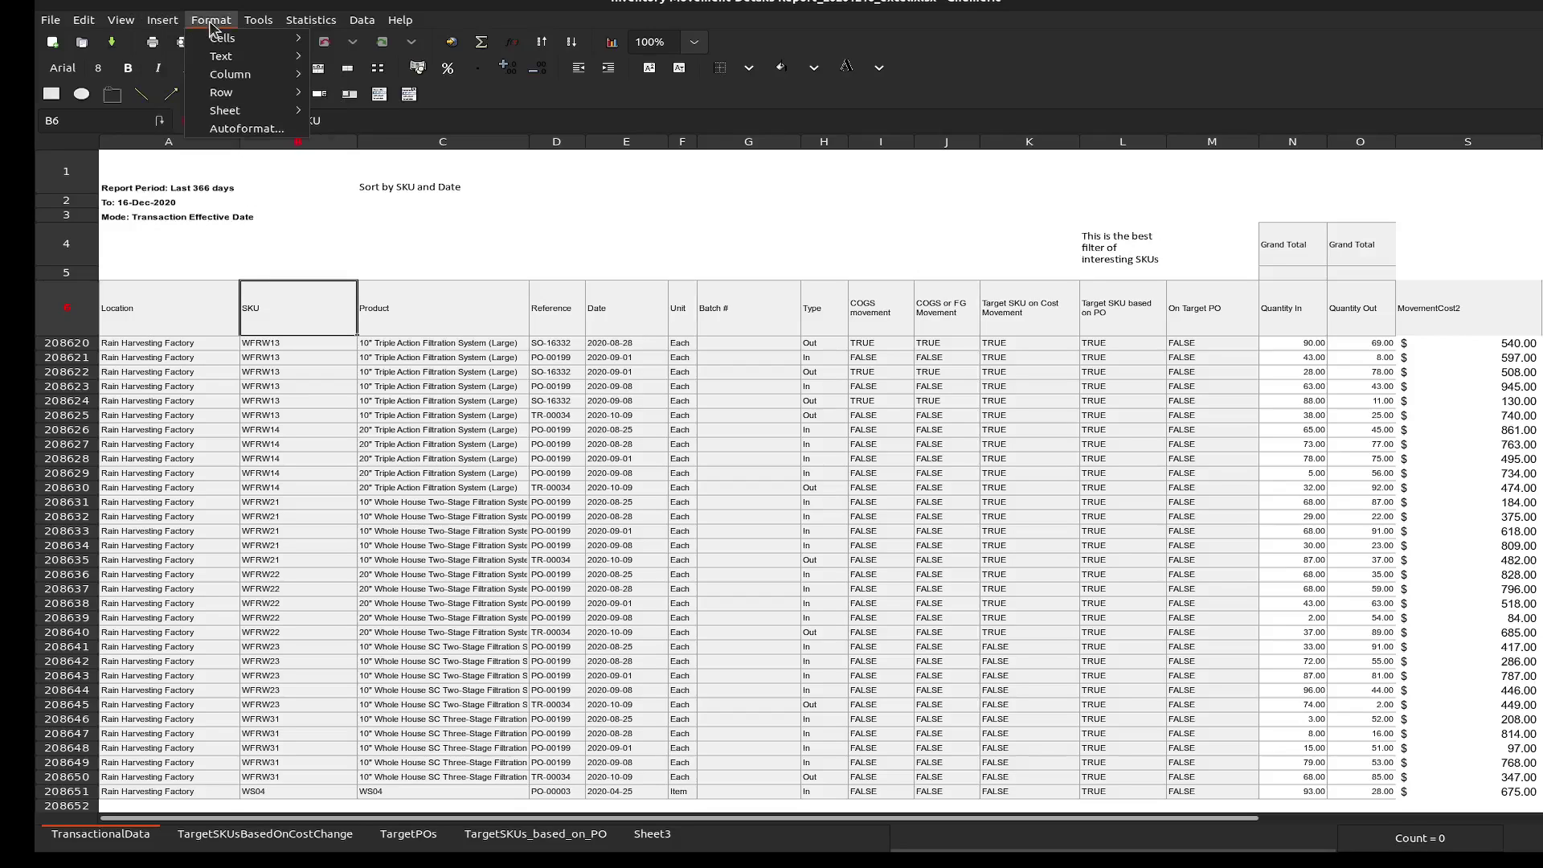
Step: Add an Auto Filter to the header row, Location through MovementCost2
mouse_move(261, 26)
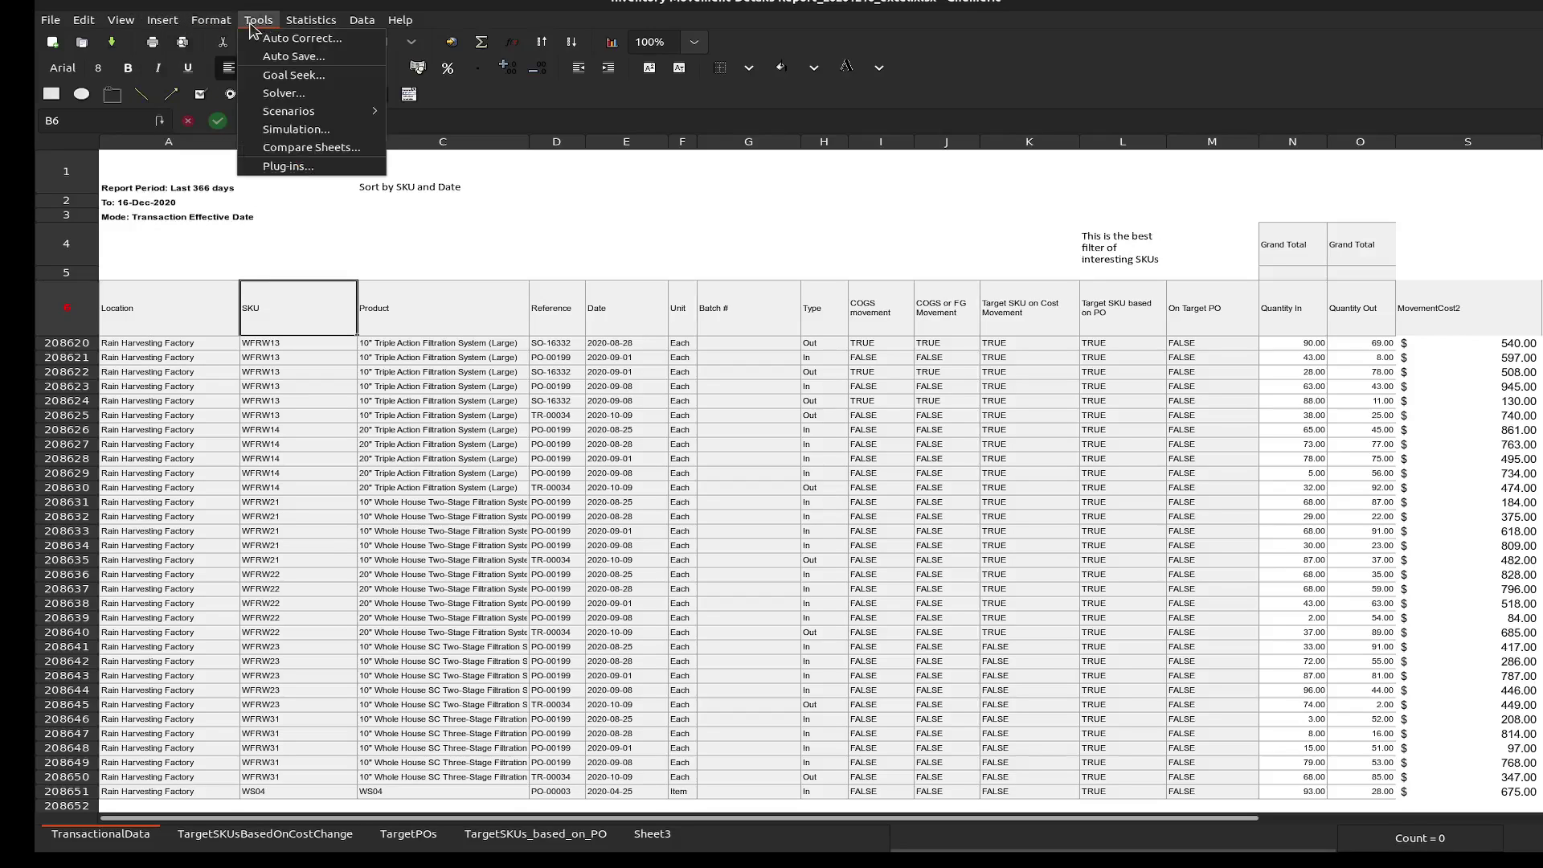
mouse_move(316, 34)
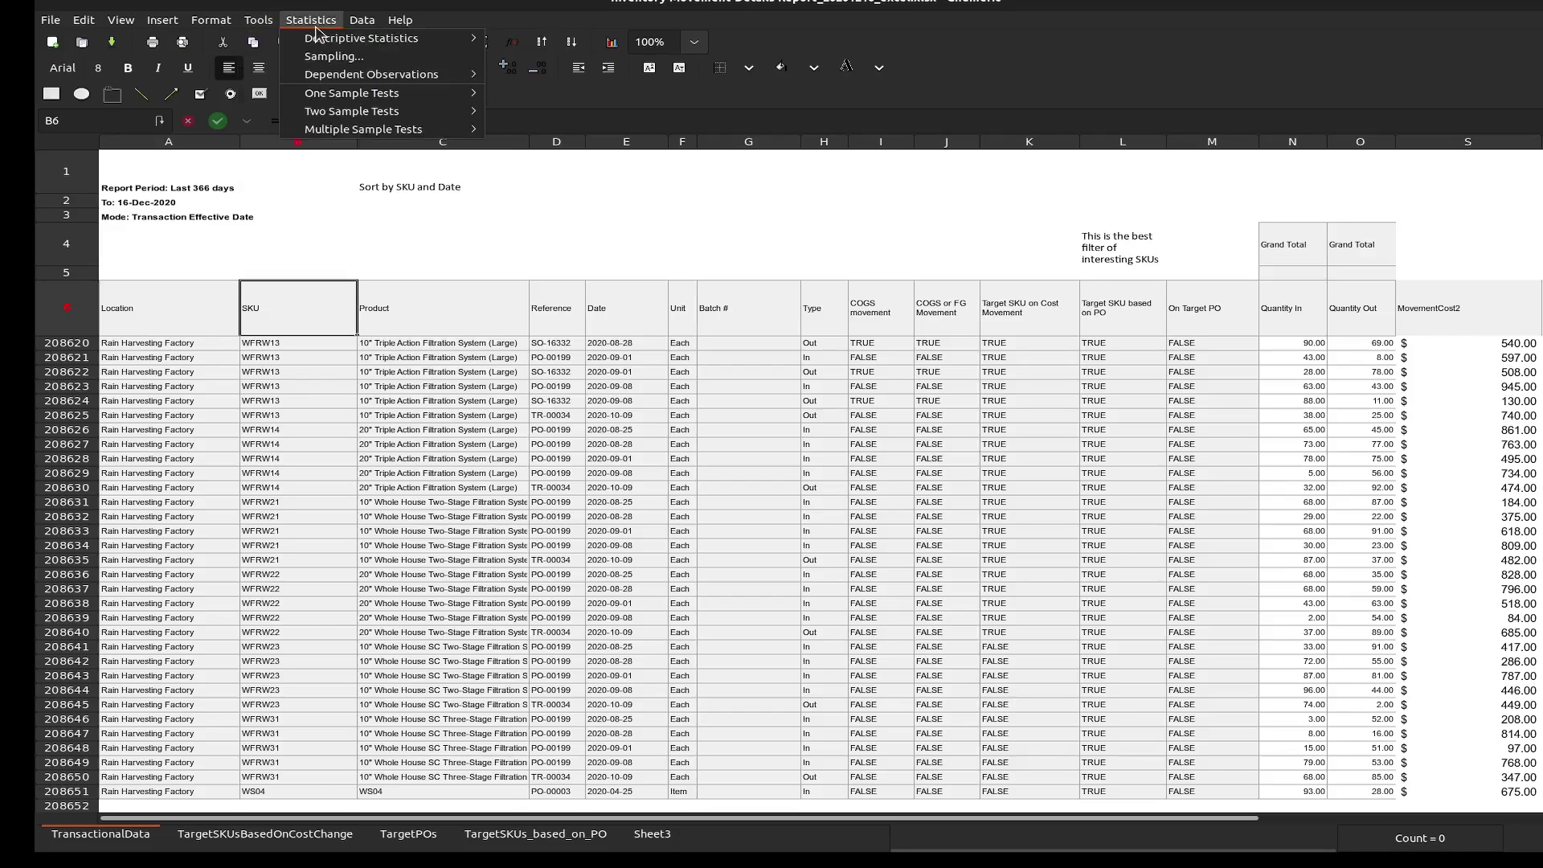
mouse_move(370, 28)
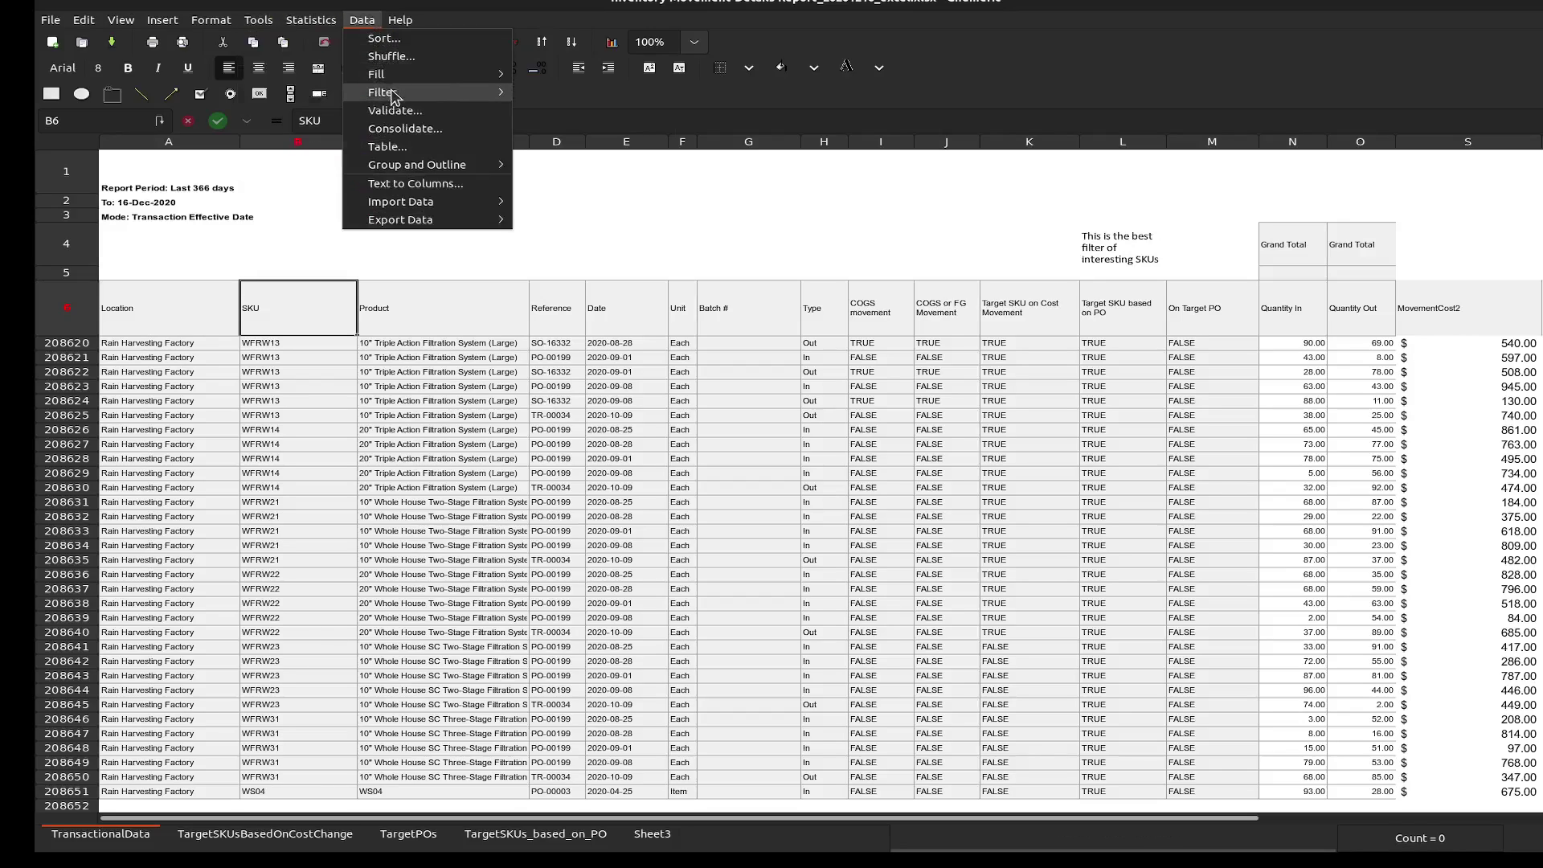
mouse_move(393, 98)
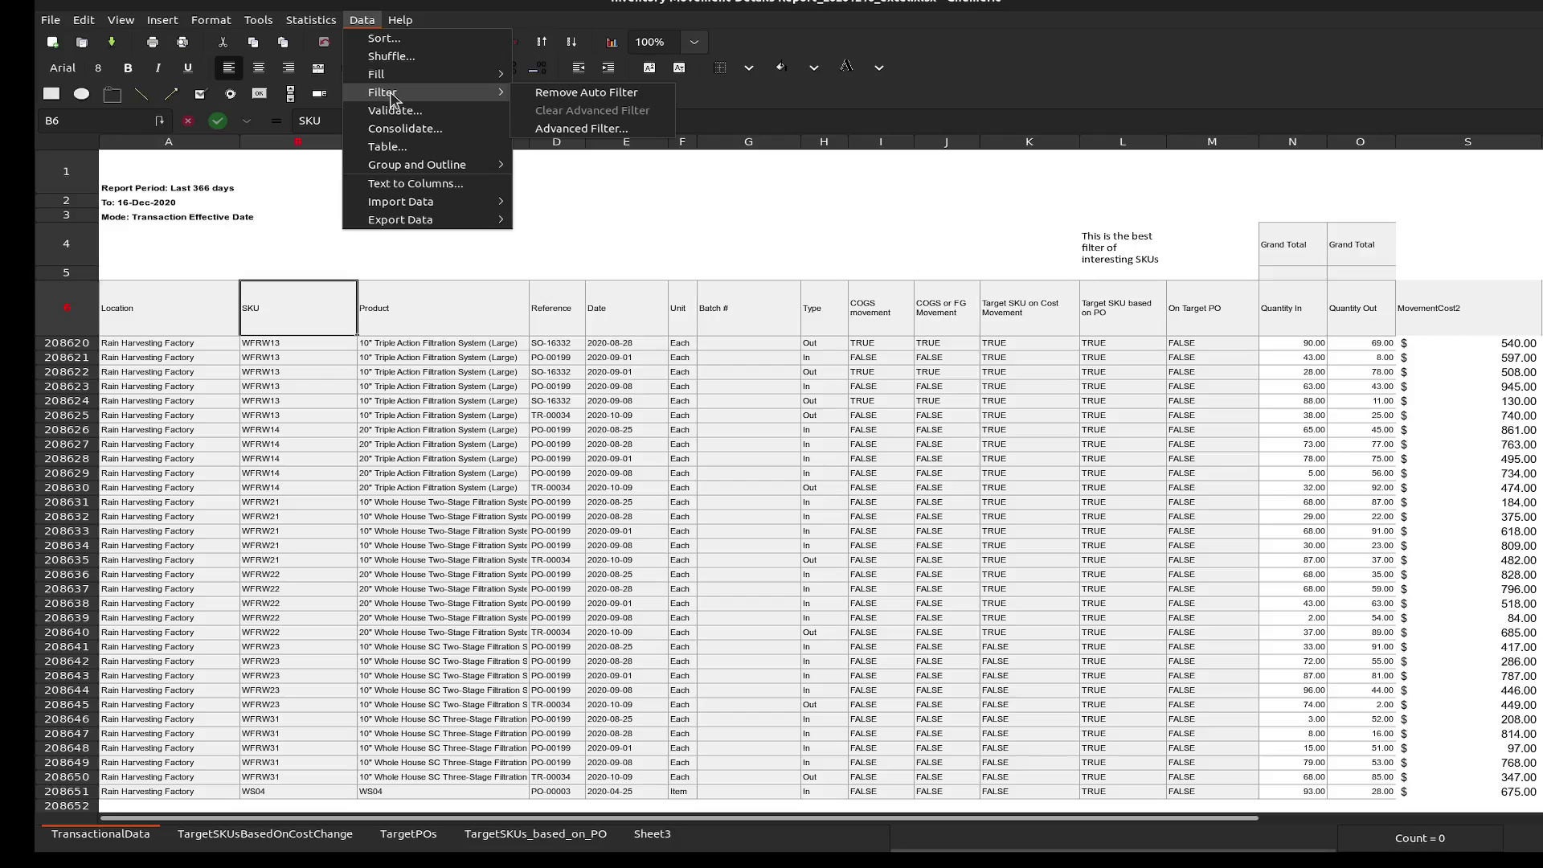
click(561, 99)
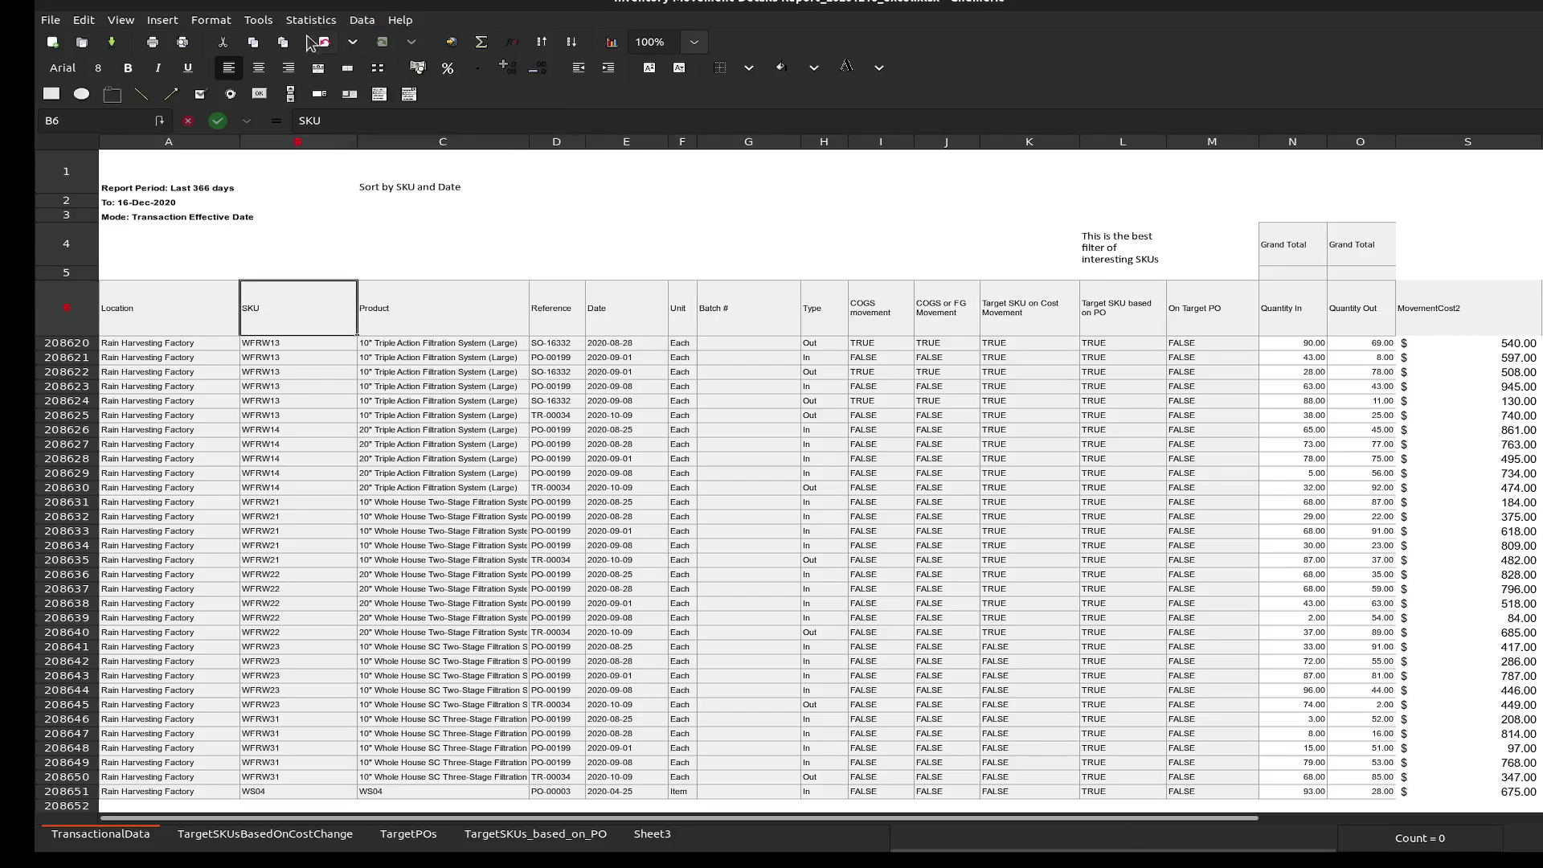
click(257, 21)
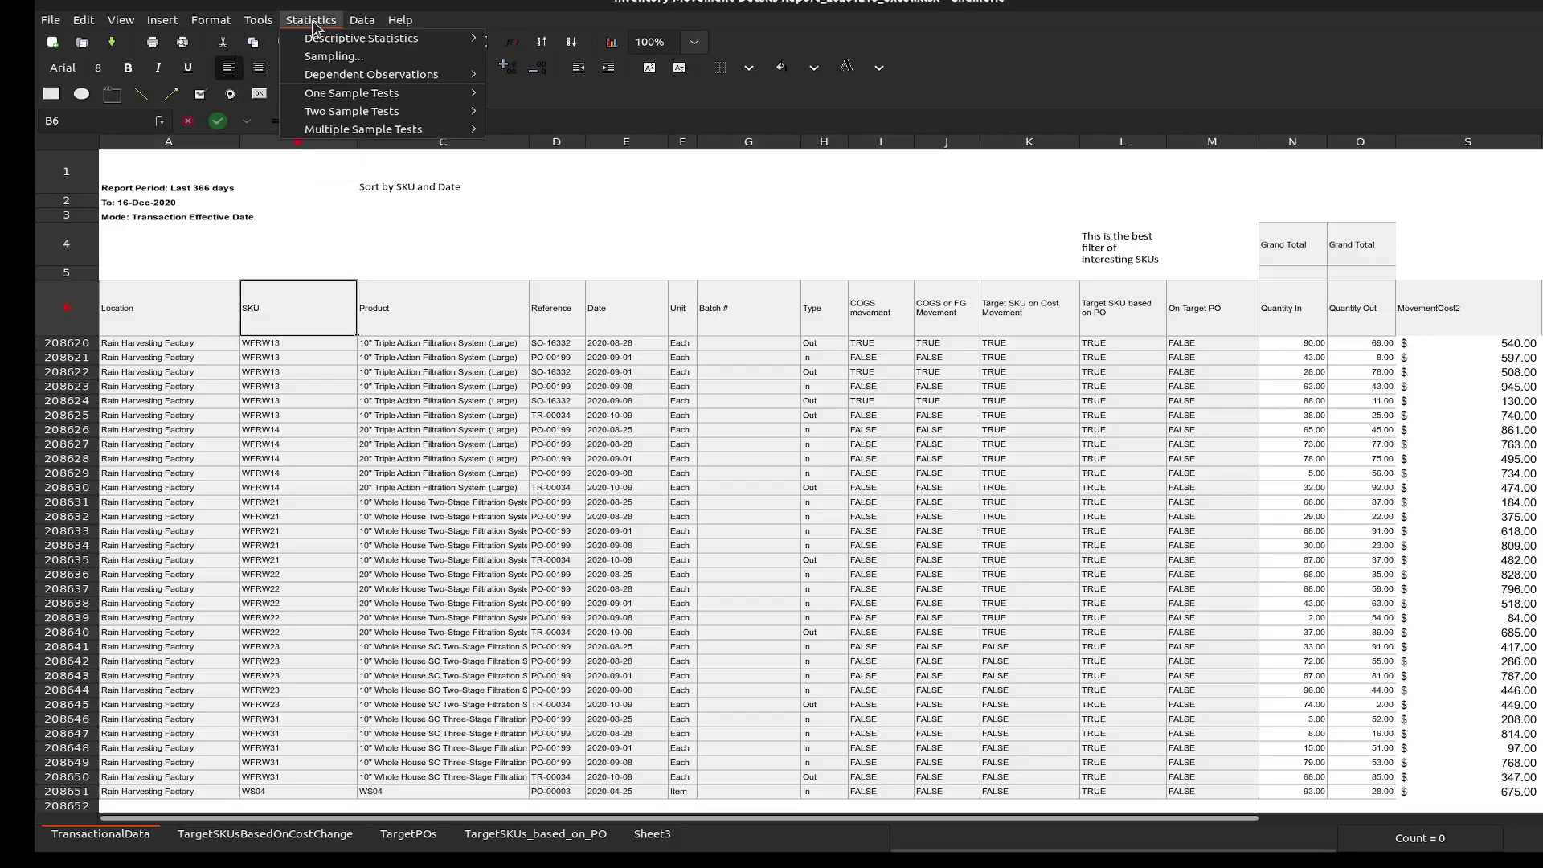
mouse_move(390, 94)
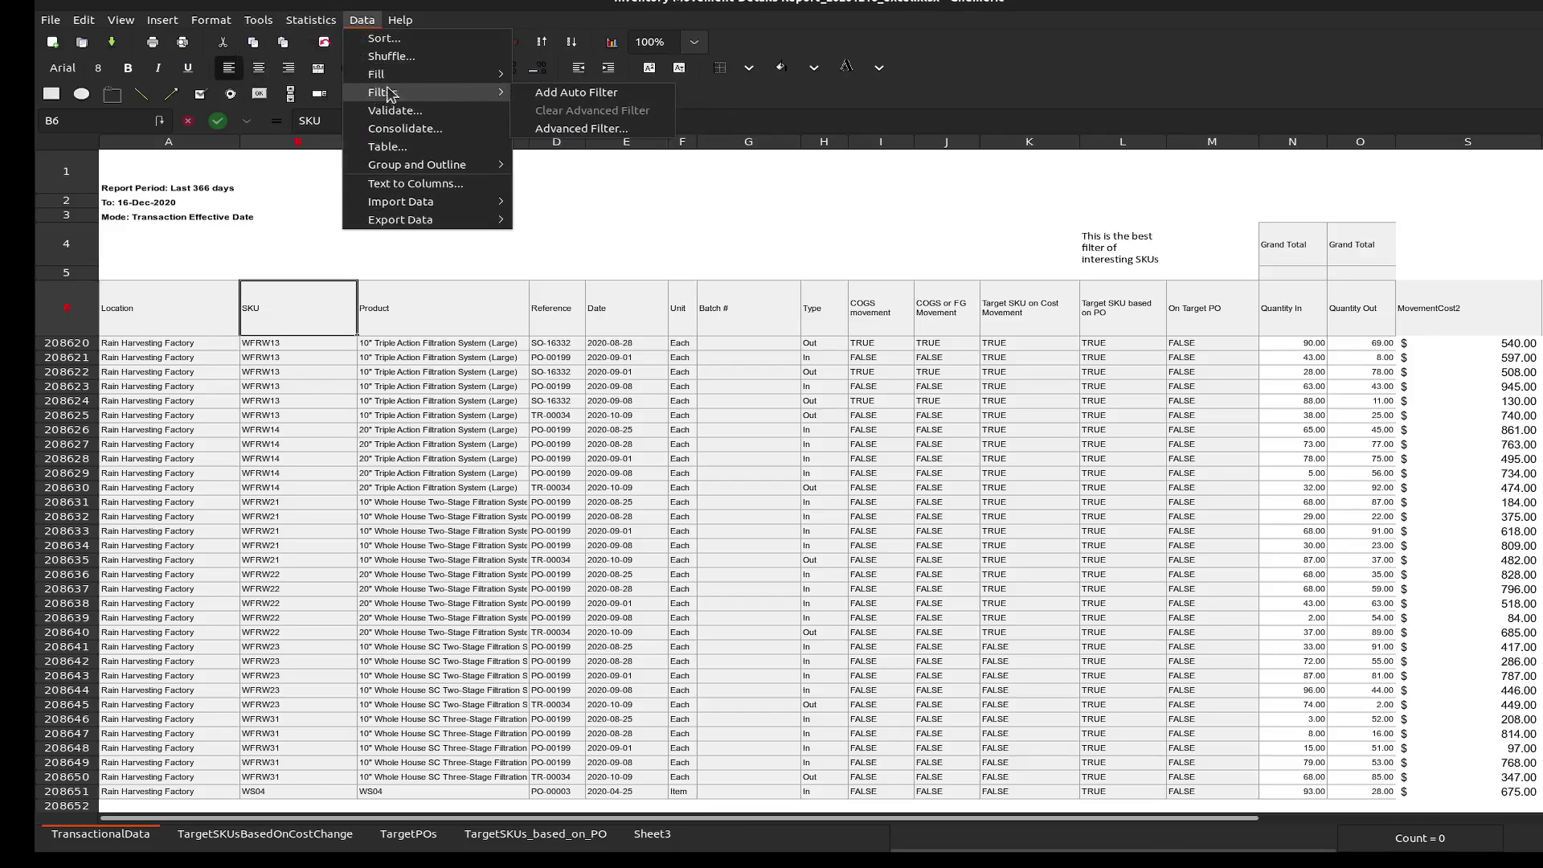
click(554, 100)
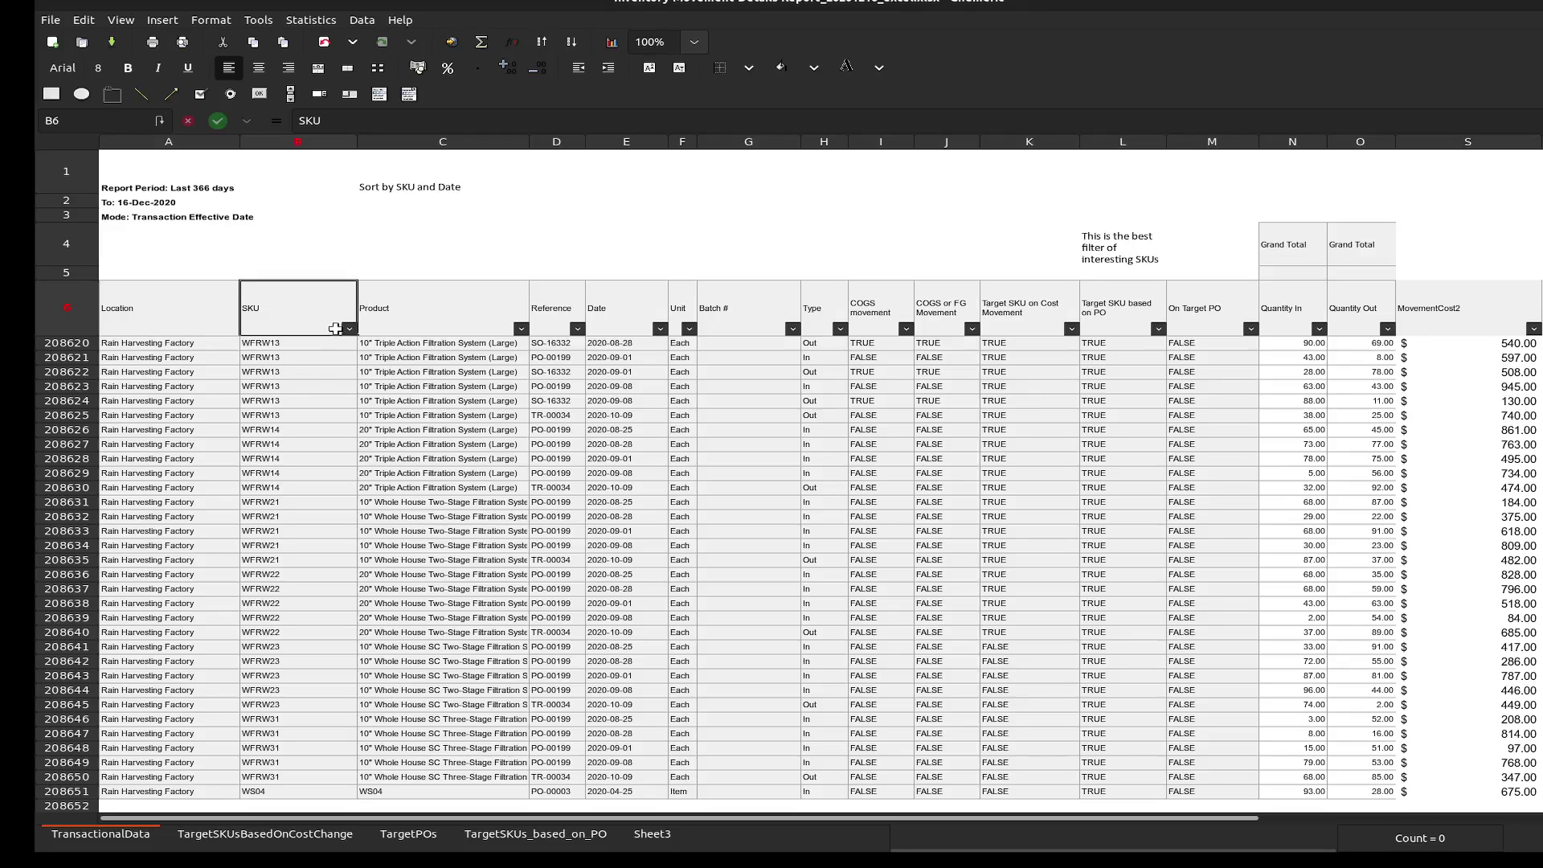
click(349, 330)
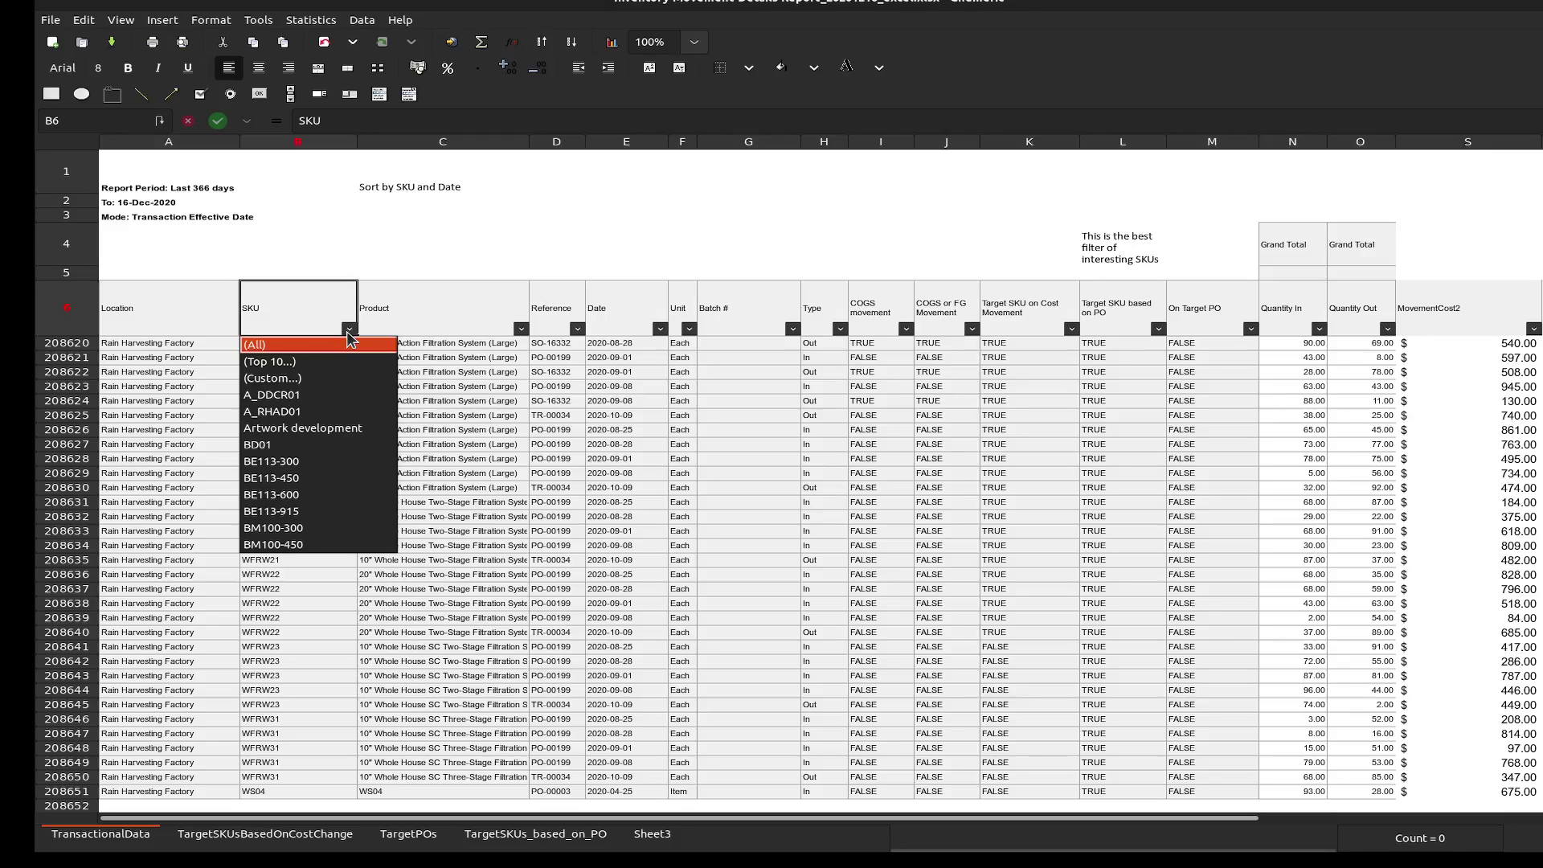
text(gen)
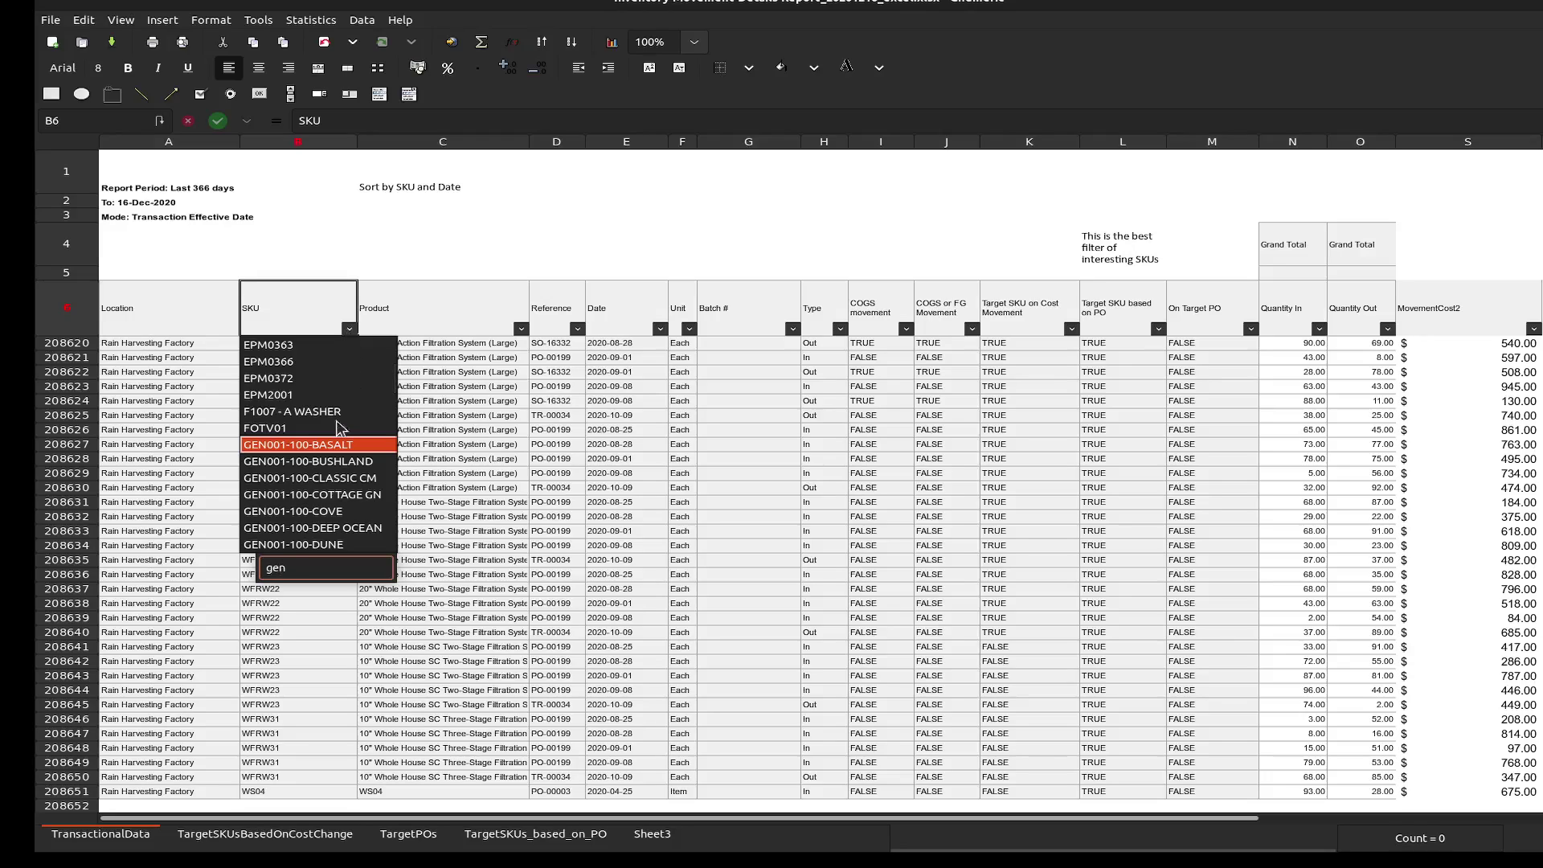
click(349, 329)
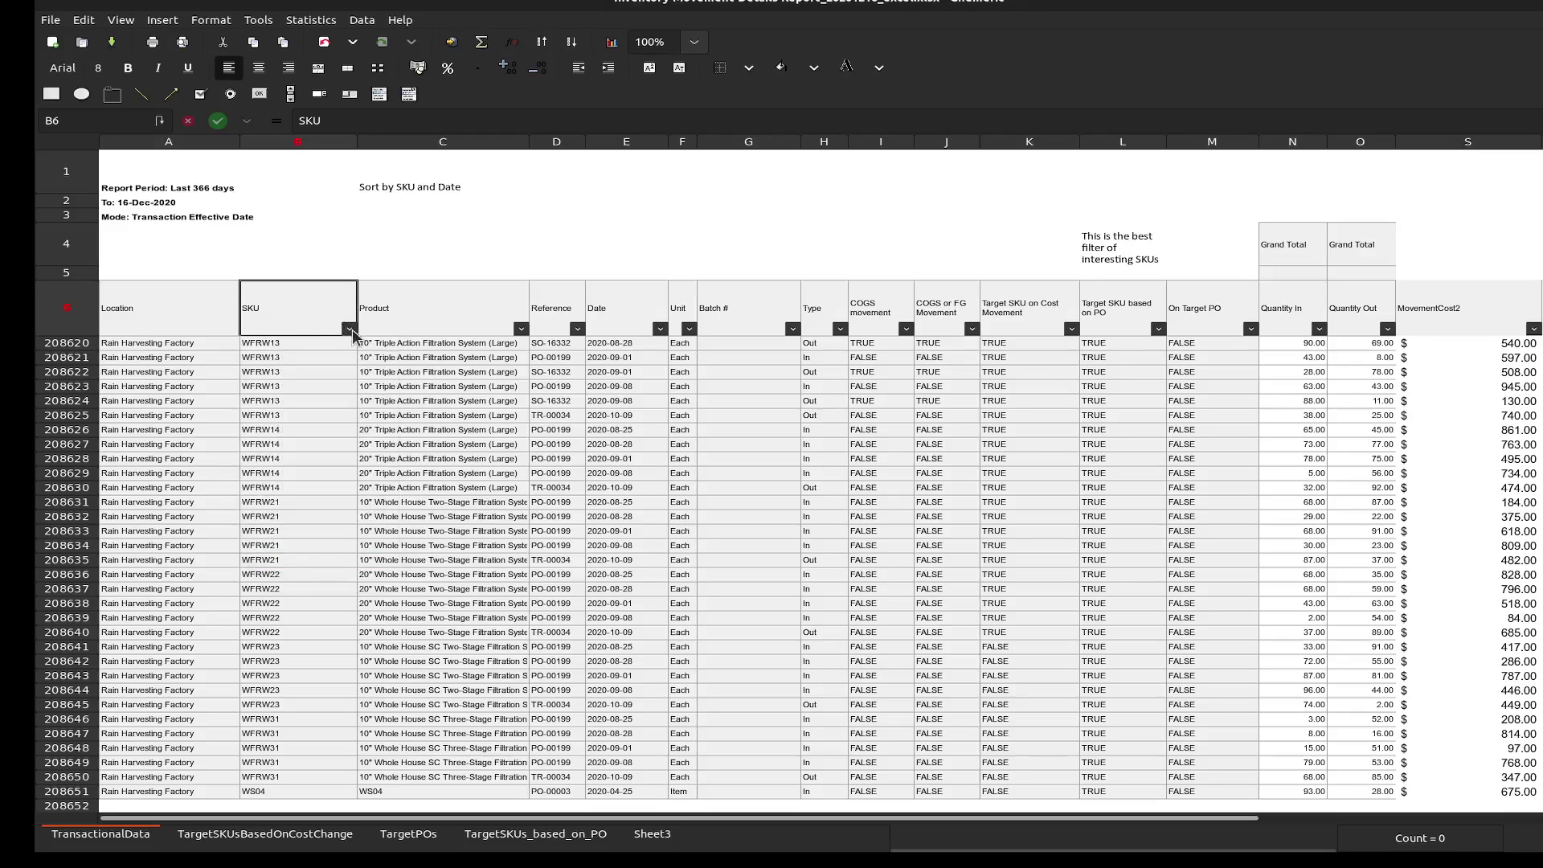
Step: Apply a custom SKU filter with the condition 'begins with' 'gen'
click(349, 330)
click(339, 379)
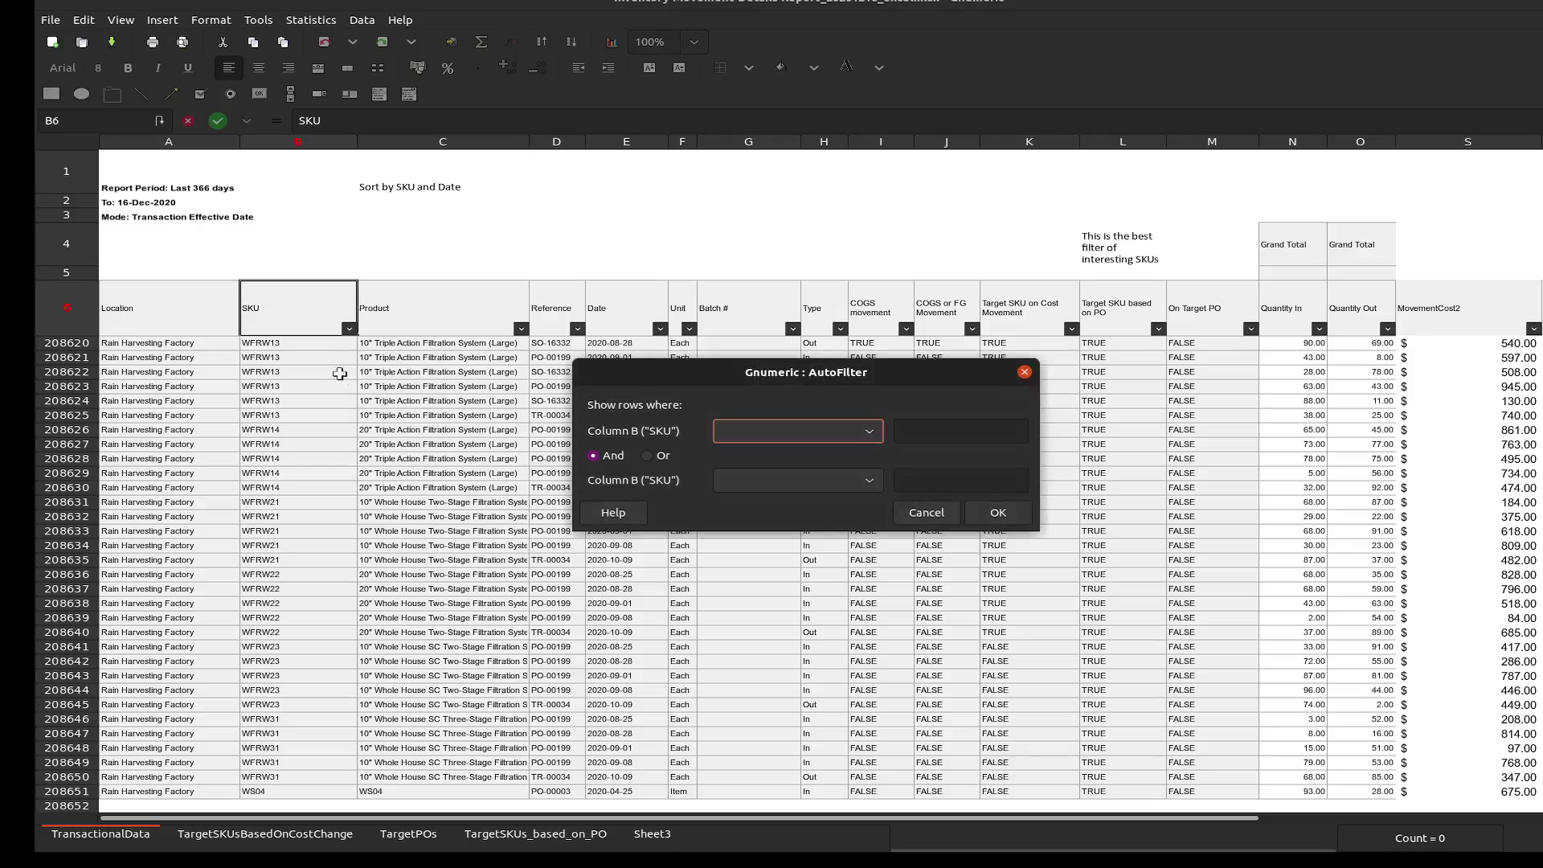
click(784, 441)
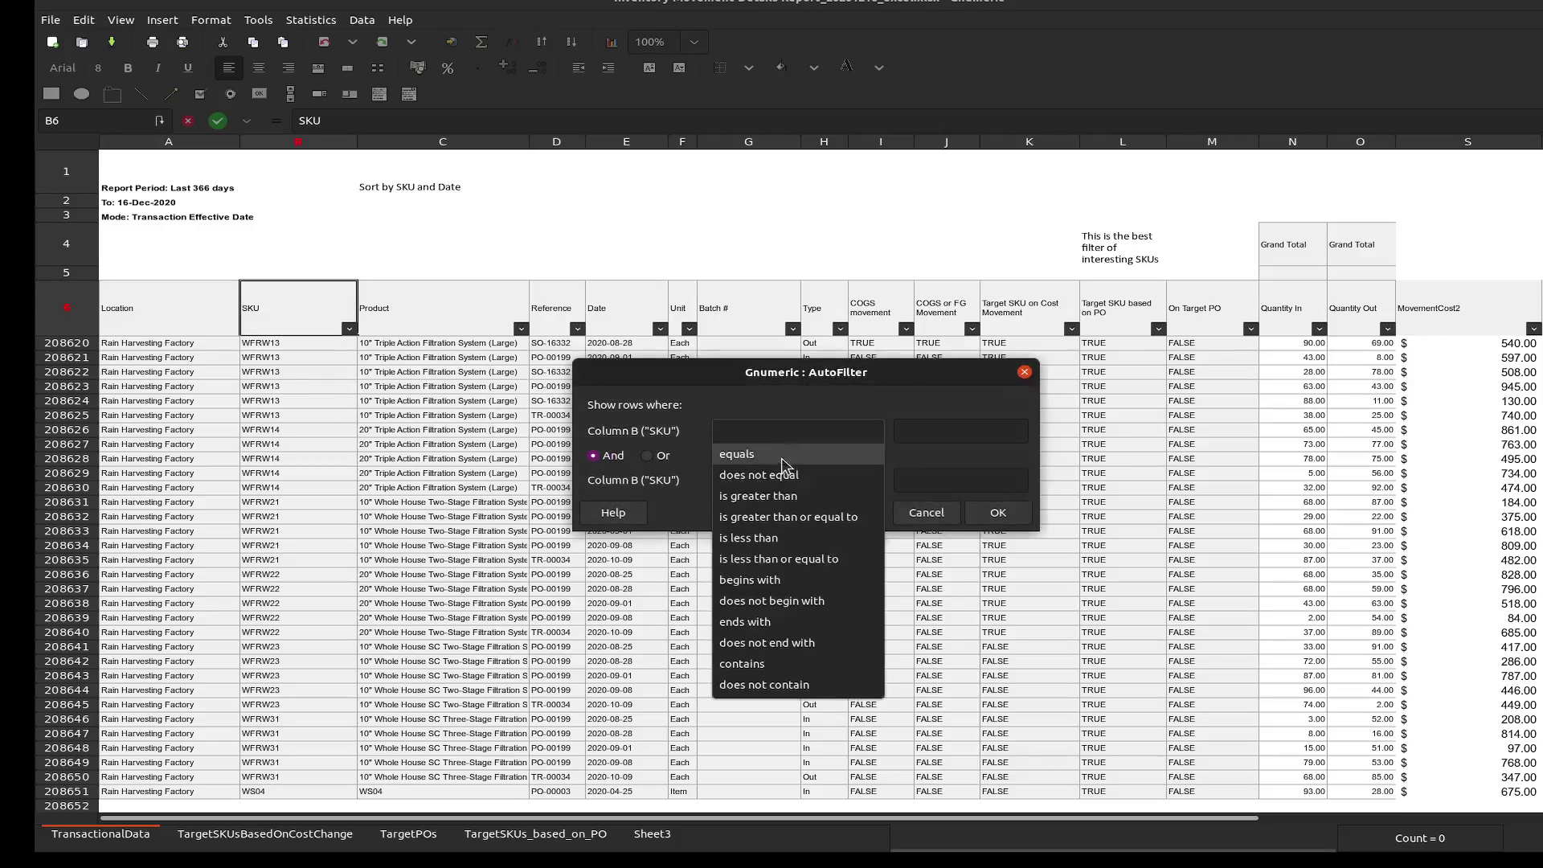
click(787, 579)
click(933, 436)
text(gen)
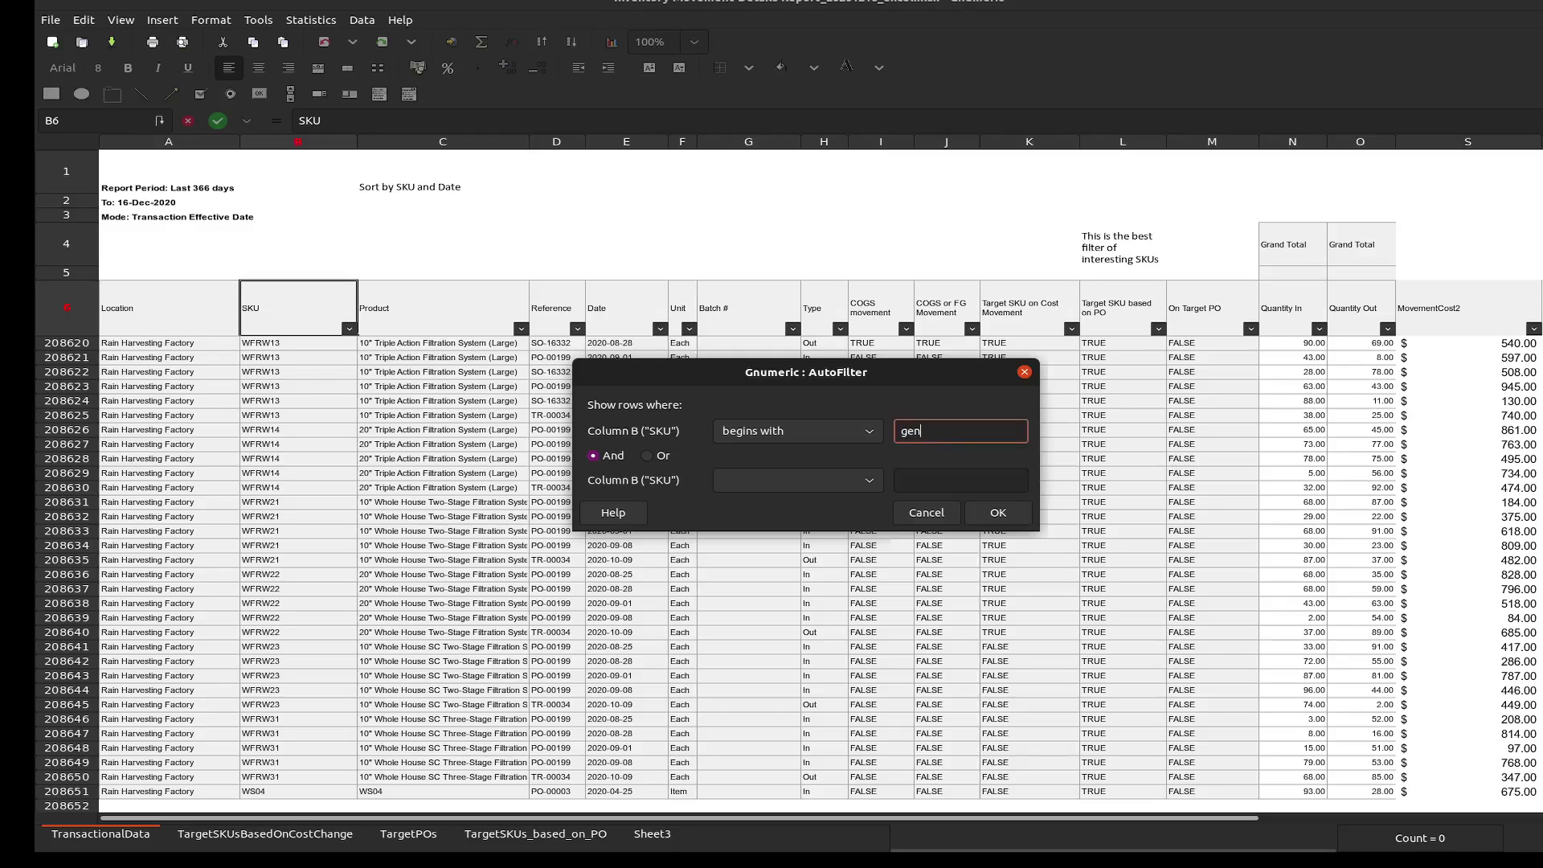
click(1006, 514)
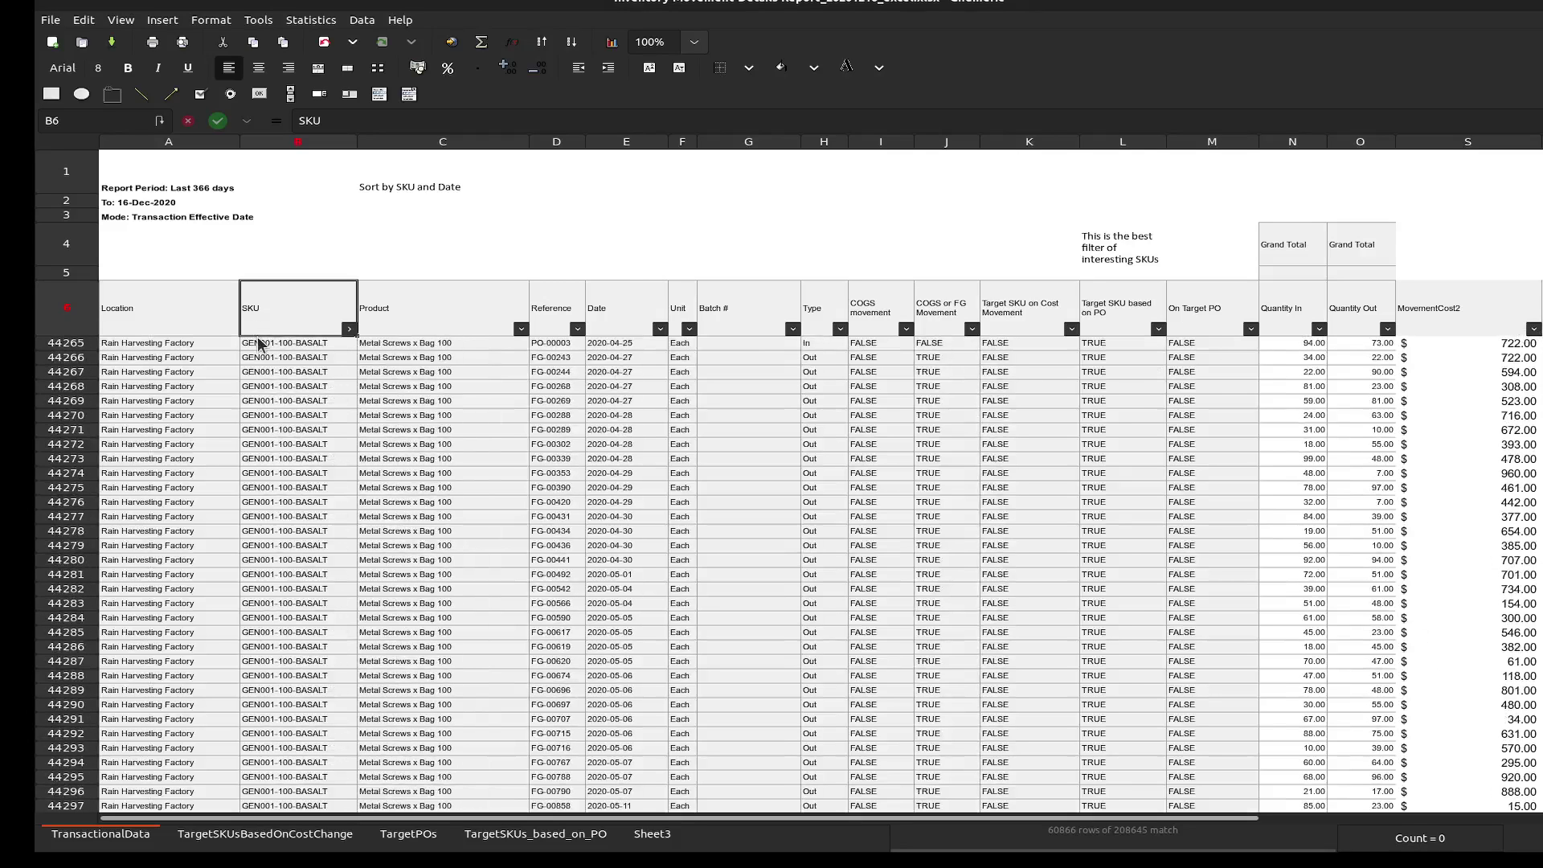
Step: Select column B from B44265 down to the last filtered GEN row
click(268, 344)
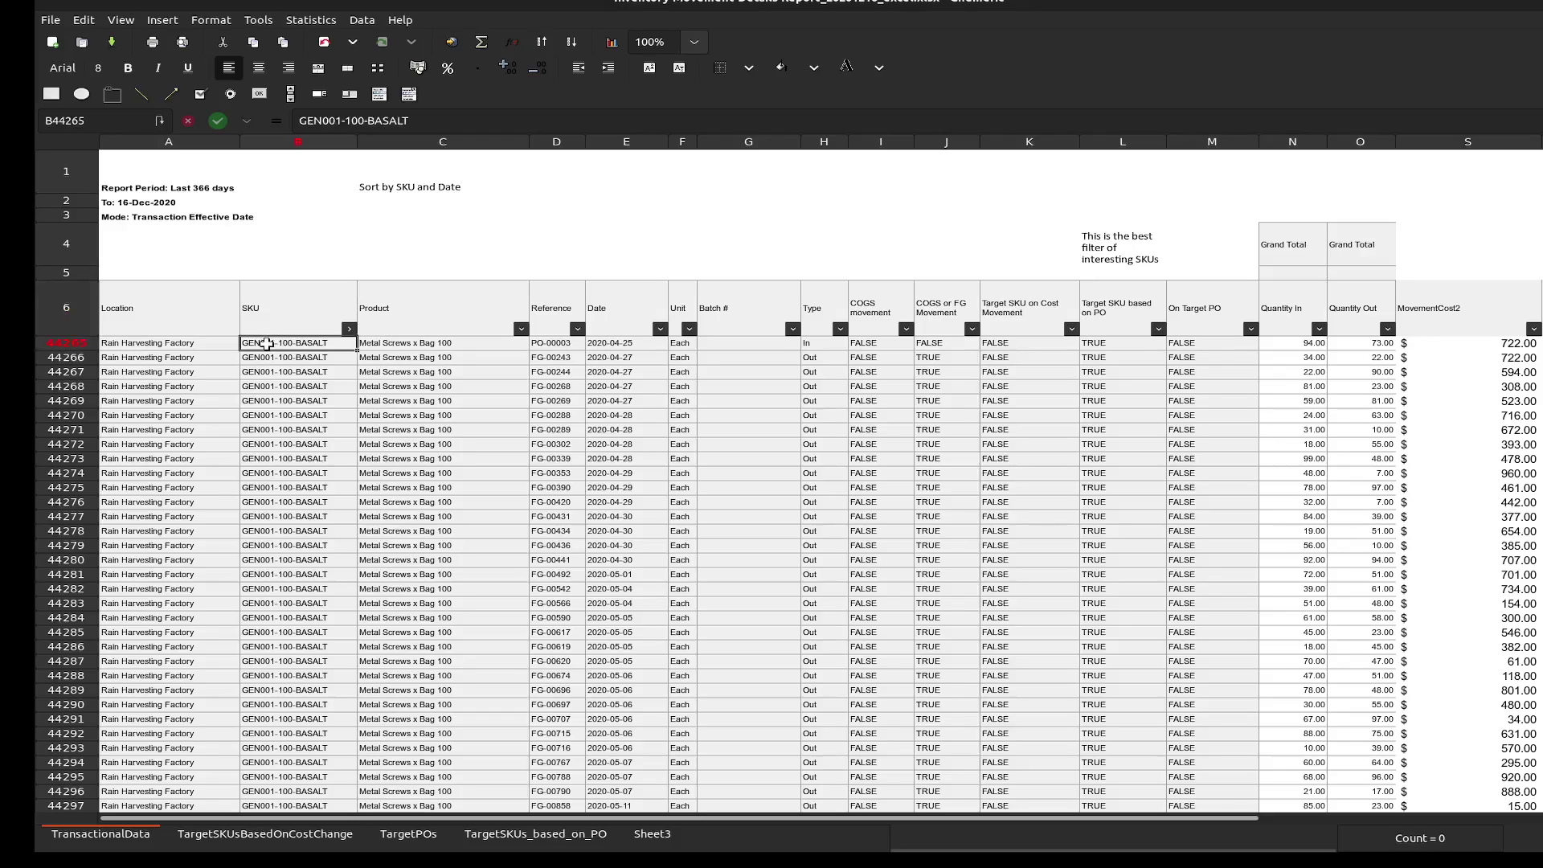
click(70, 344)
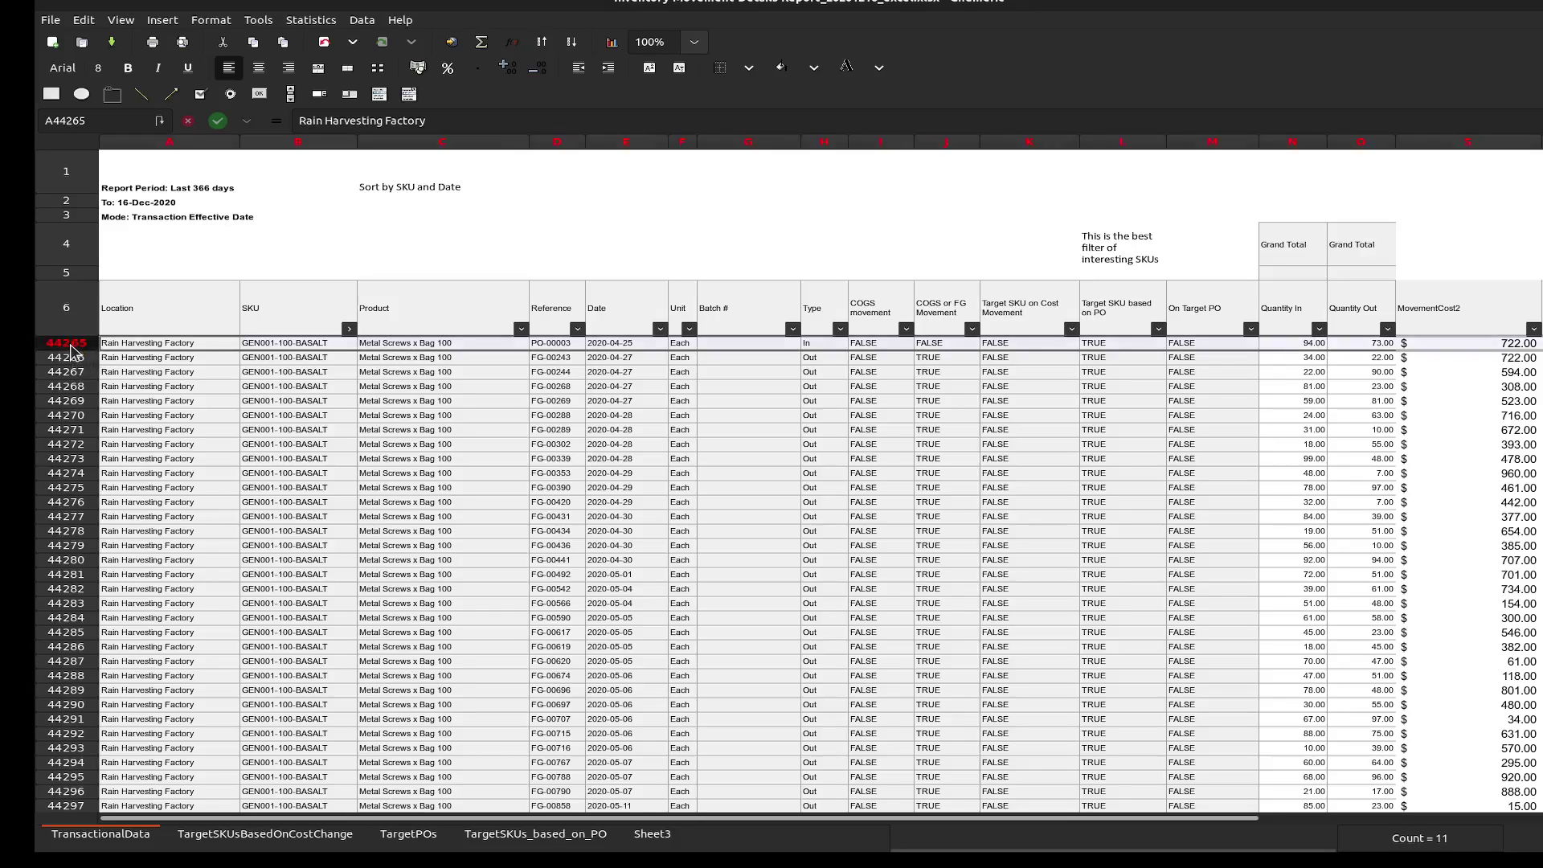
key(ctrl+shift+Down)
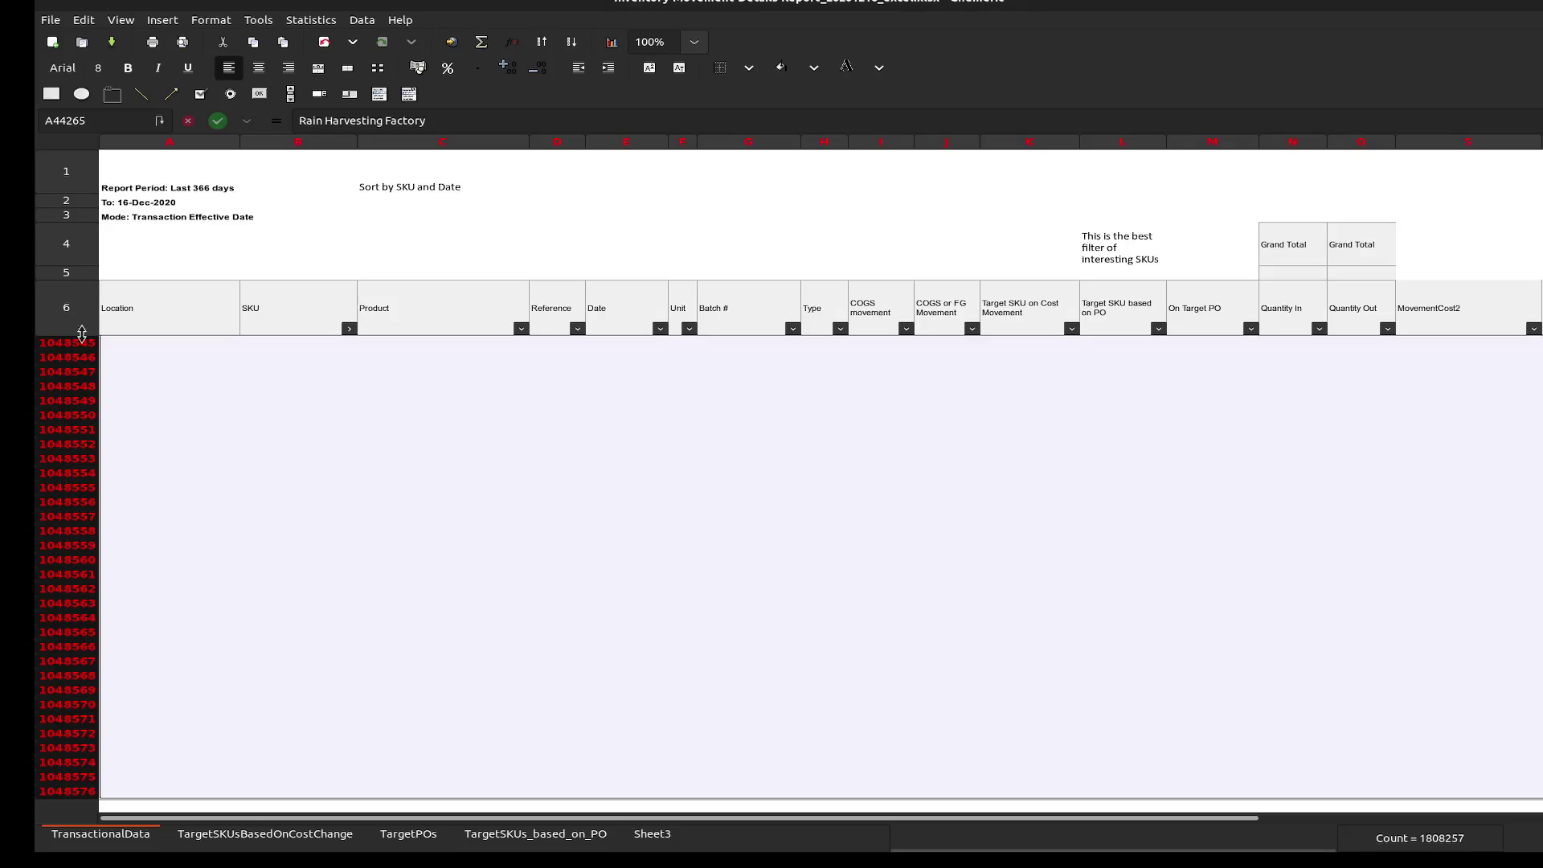
scroll(820, 562, up, 10)
scroll(820, 562, up, 10)
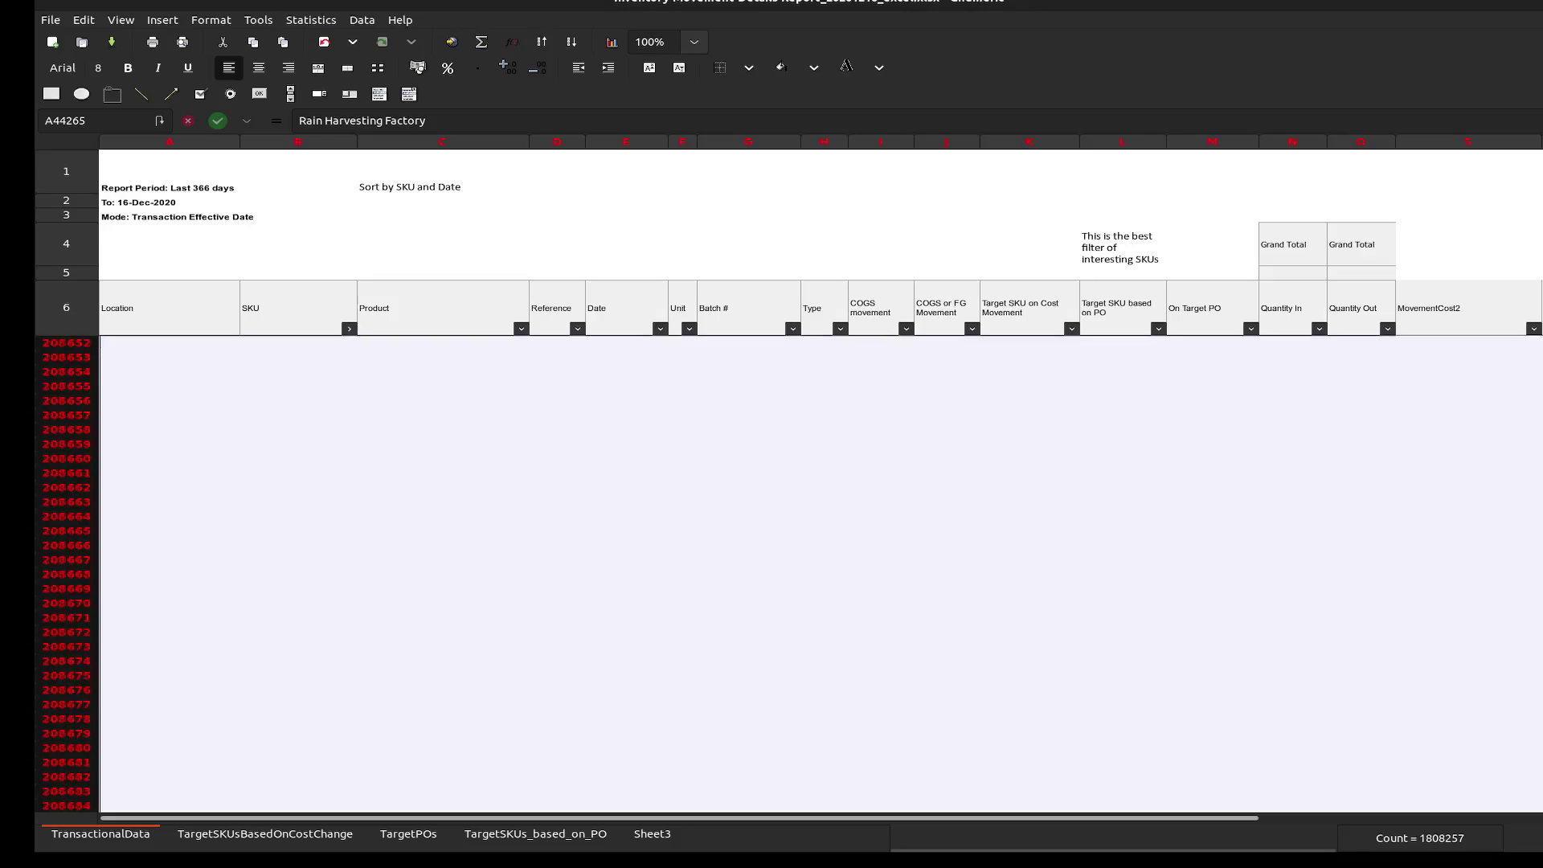
key(ctrl+BackSpace)
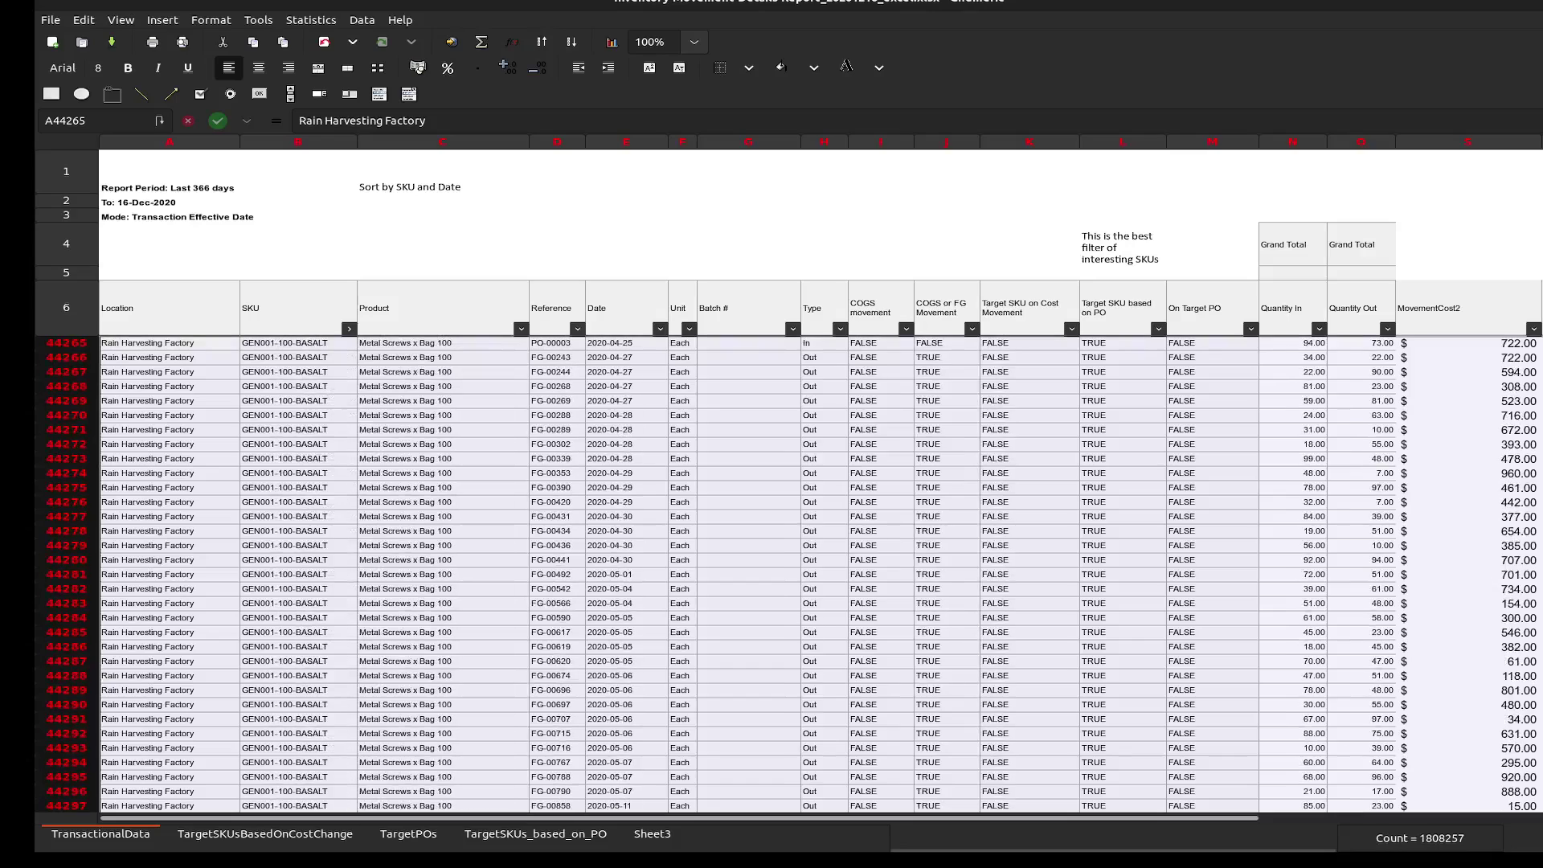
click(296, 344)
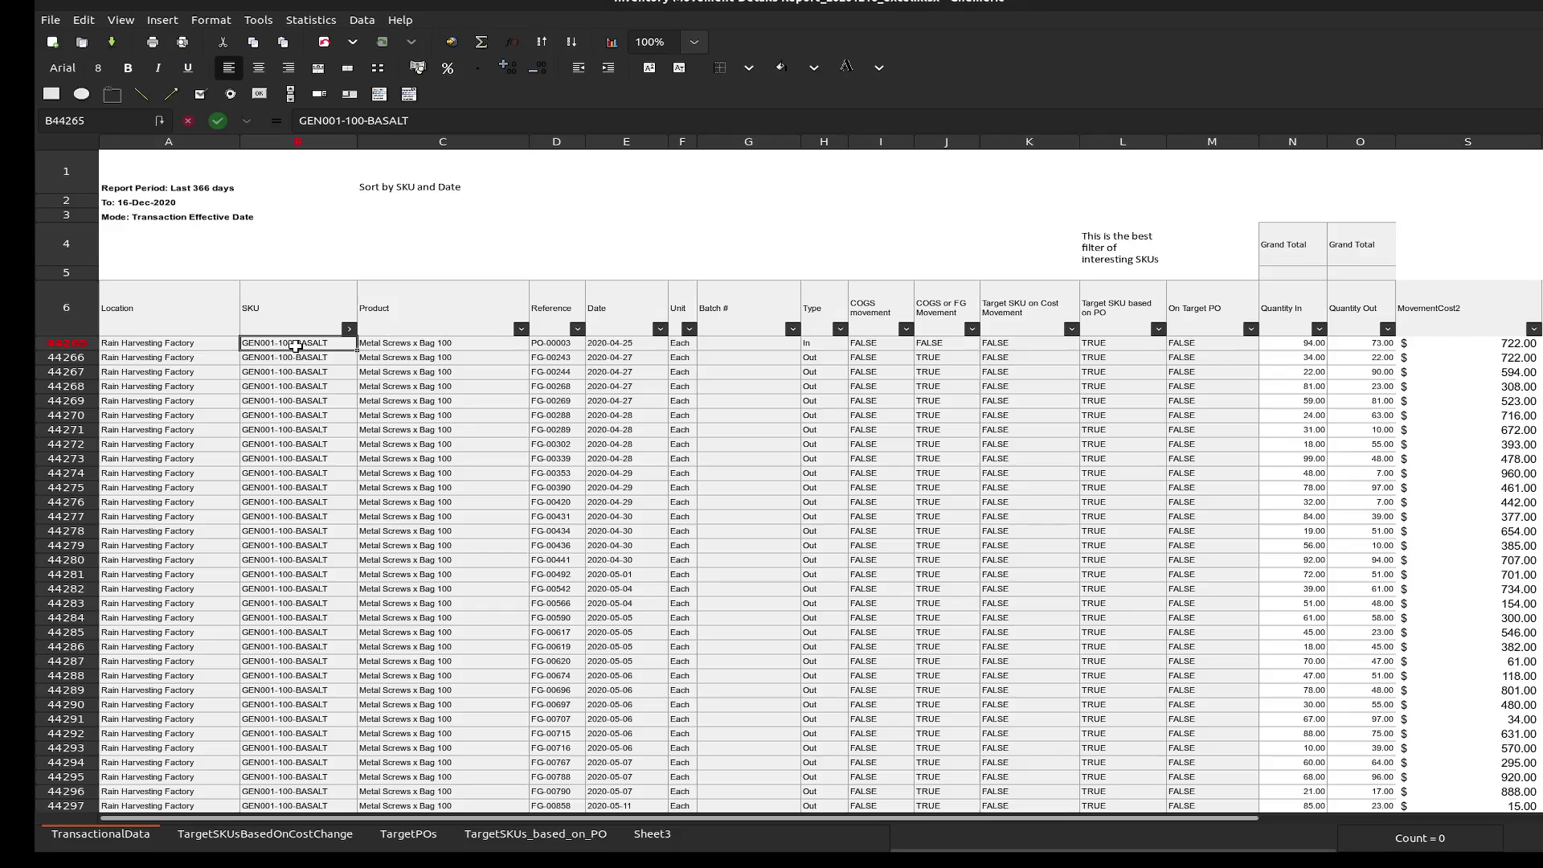
key(ctrl+shift+Down)
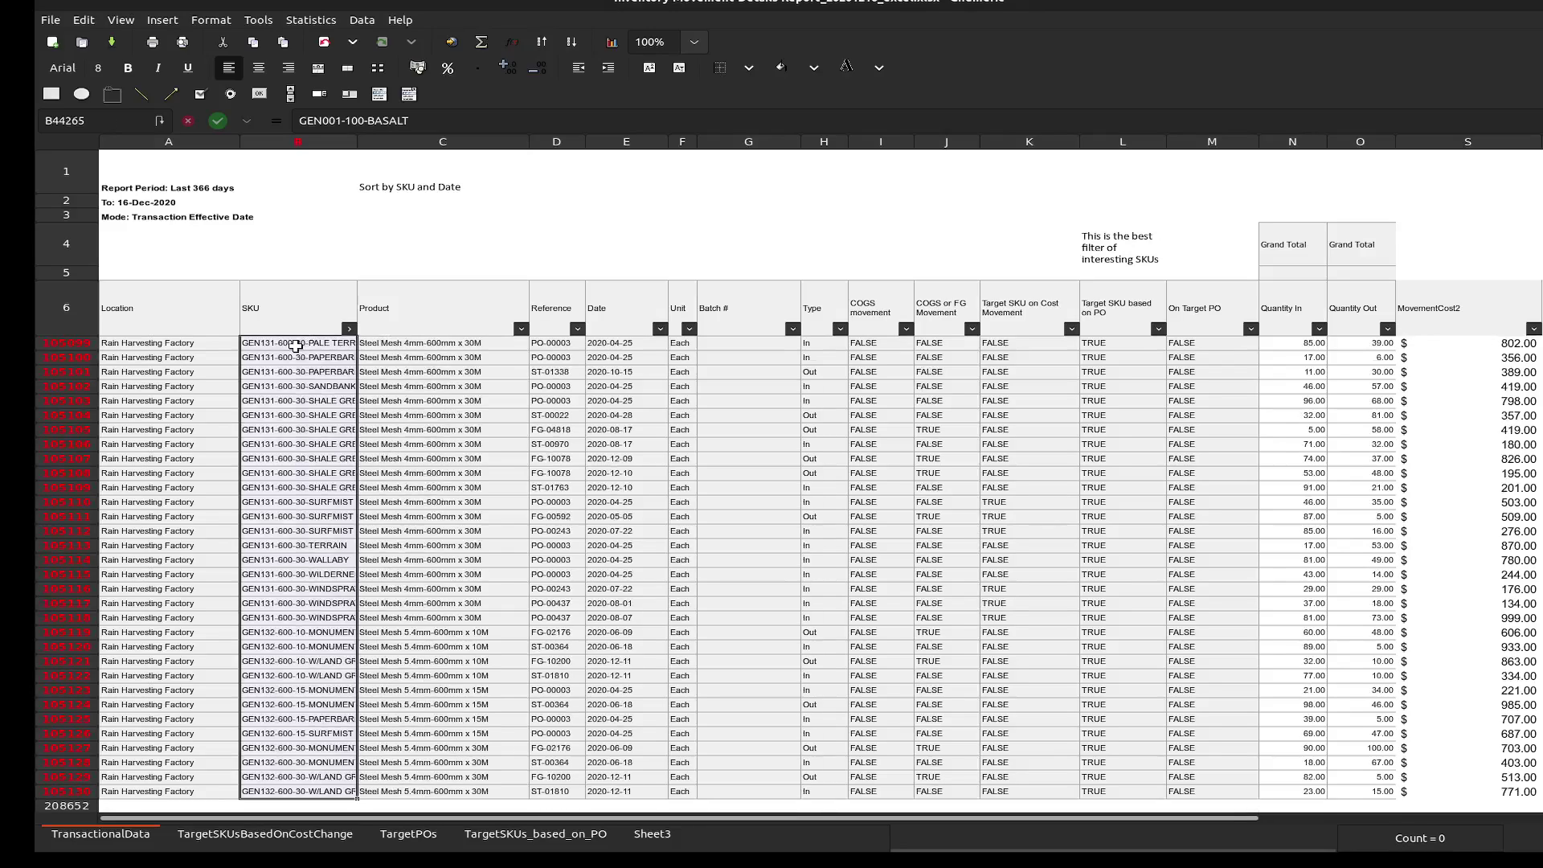
Step: Reselect the filtered SKU cells from B44265 down to the last GEN row
right_click(58, 358)
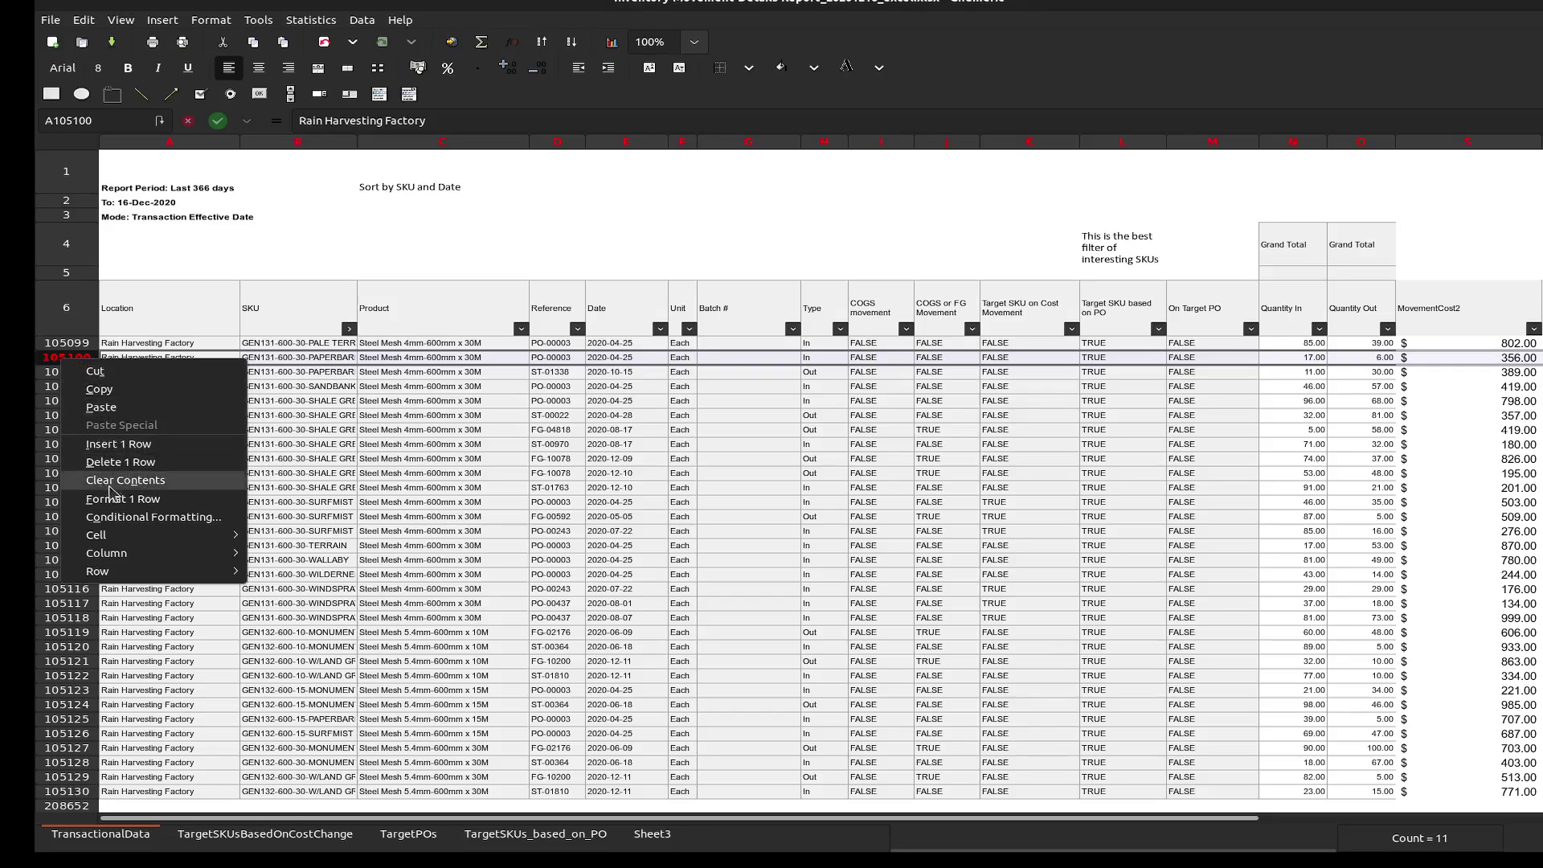
click(285, 359)
click(298, 344)
key(ctrl+Up)
key(ctrl+Down)
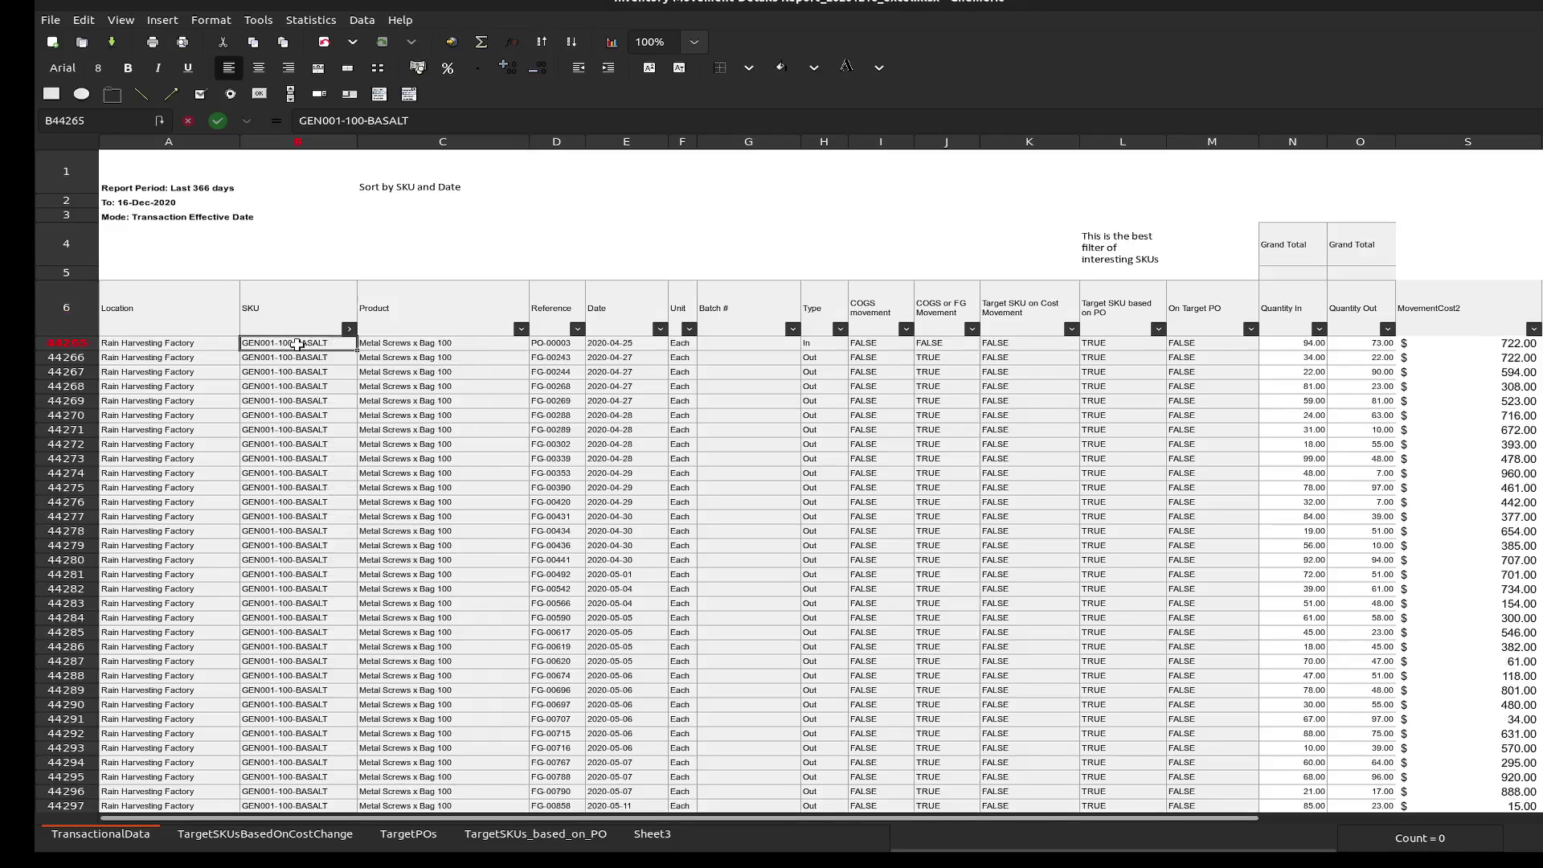
key(ctrl+shift+Down)
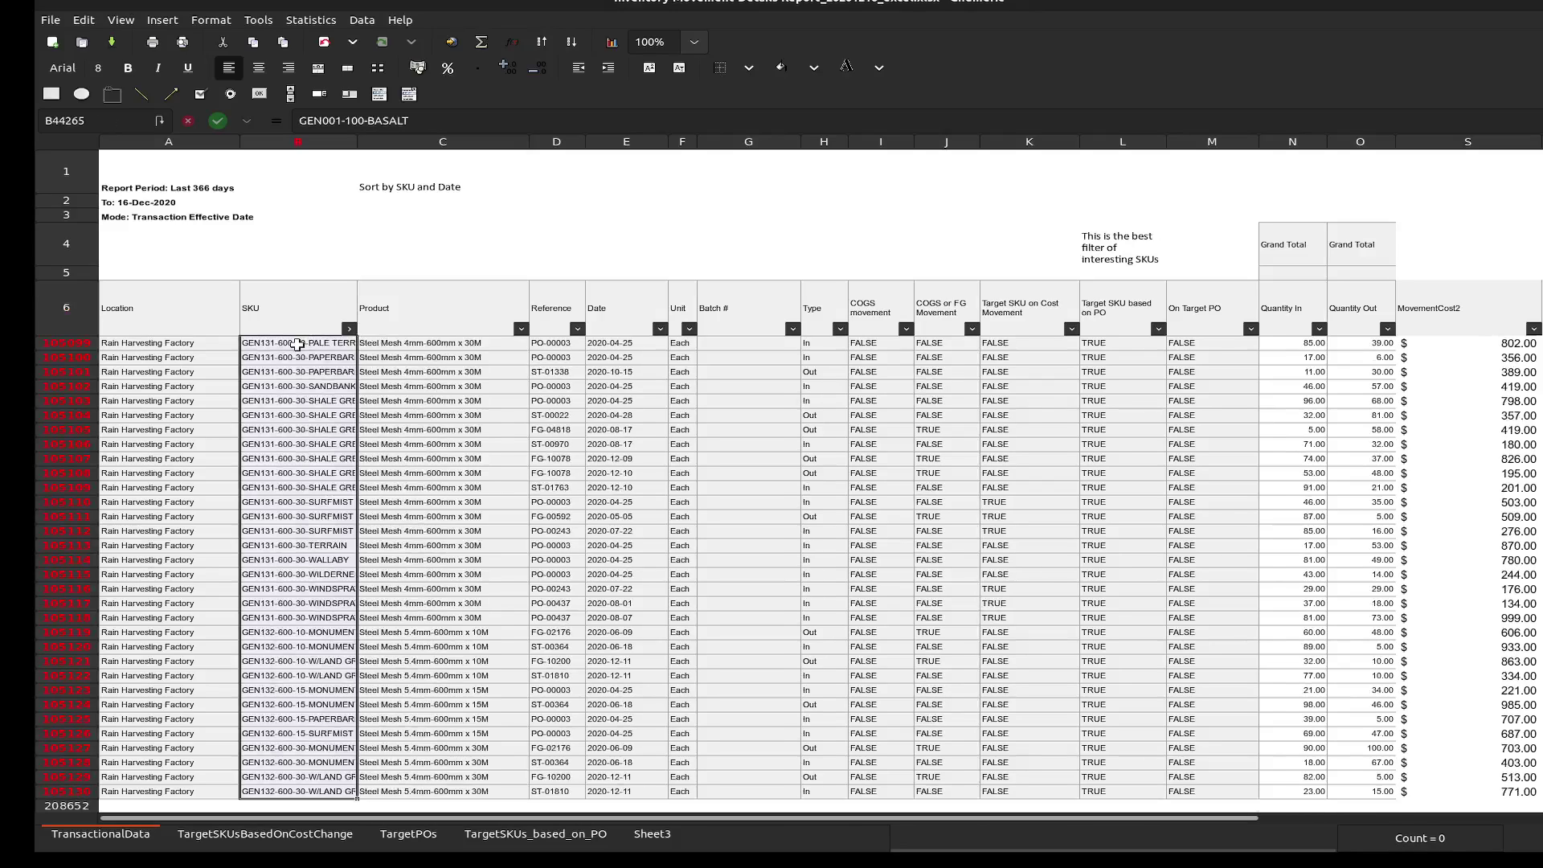
Step: Delete the selected rows with Edit > Delete > Rows
click(83, 20)
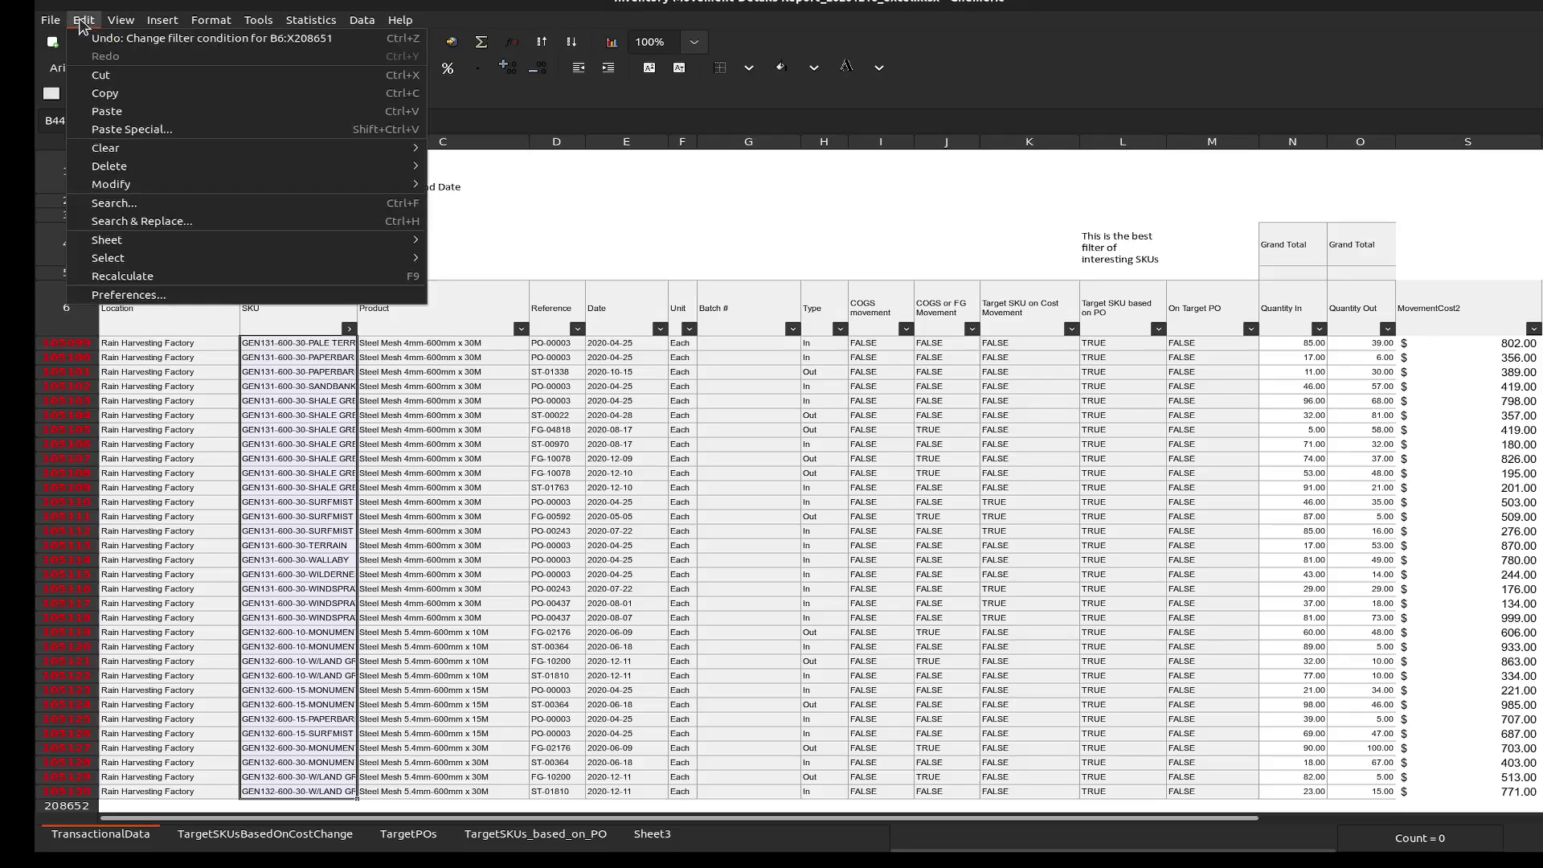
mouse_move(200, 166)
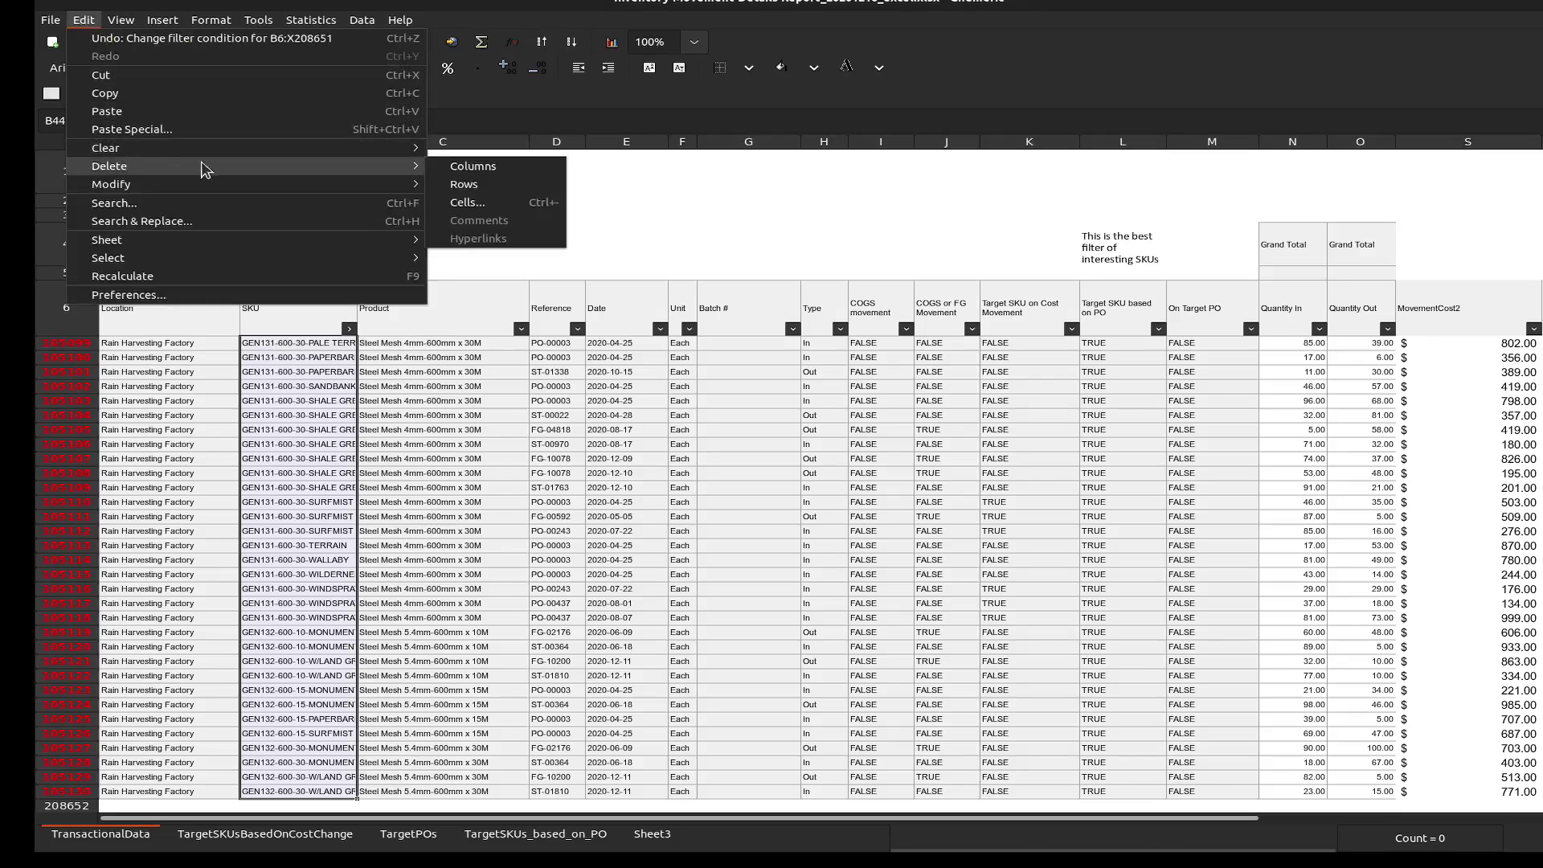
click(480, 186)
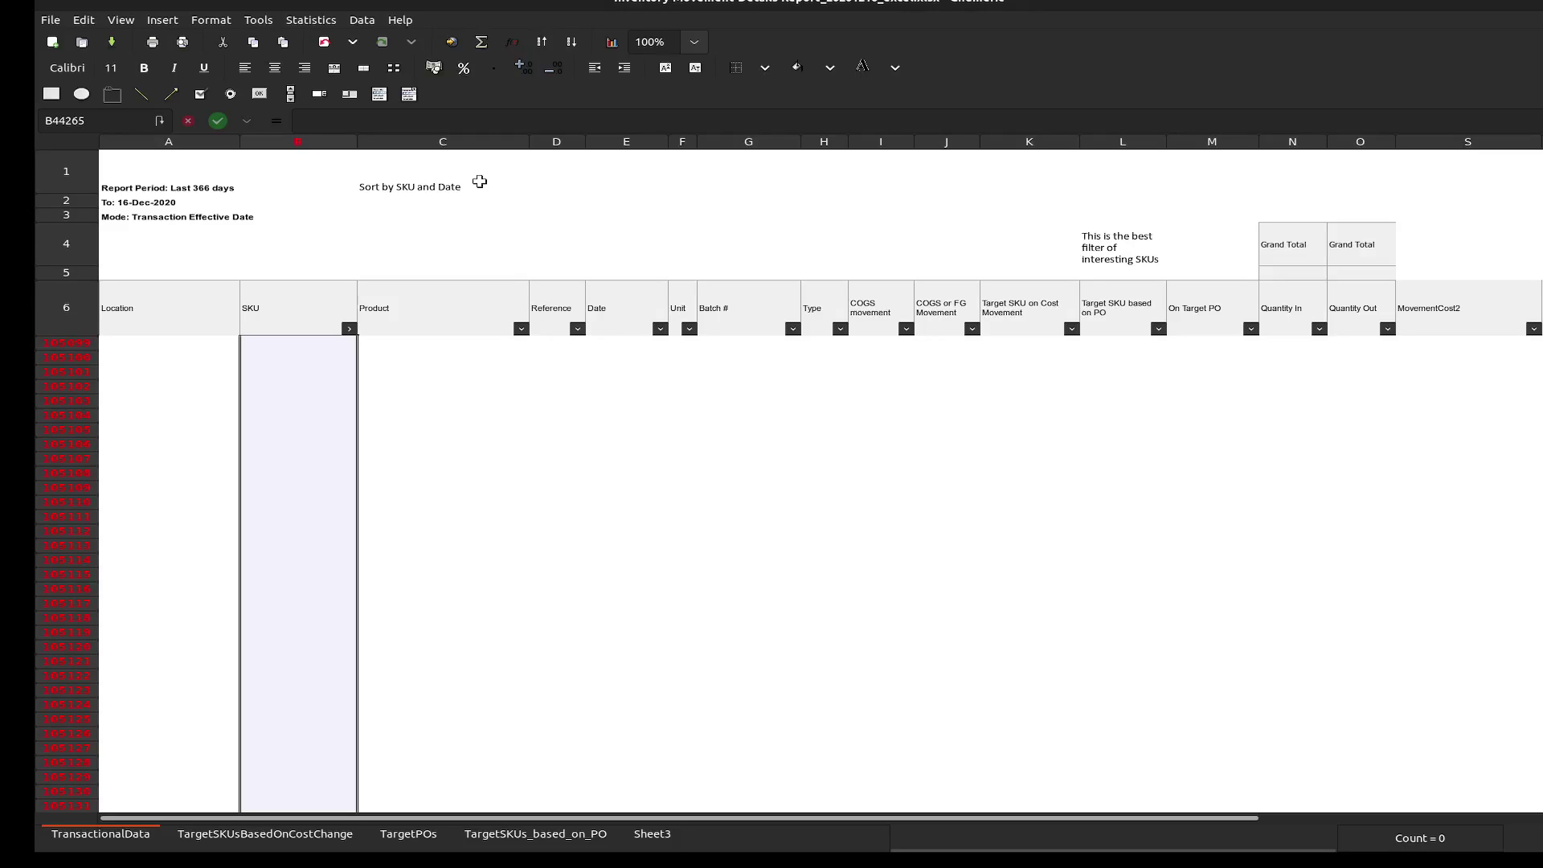
Step: Scroll back up and check the Edit menu's Undo option for the row deletion
scroll(480, 181, up, 9)
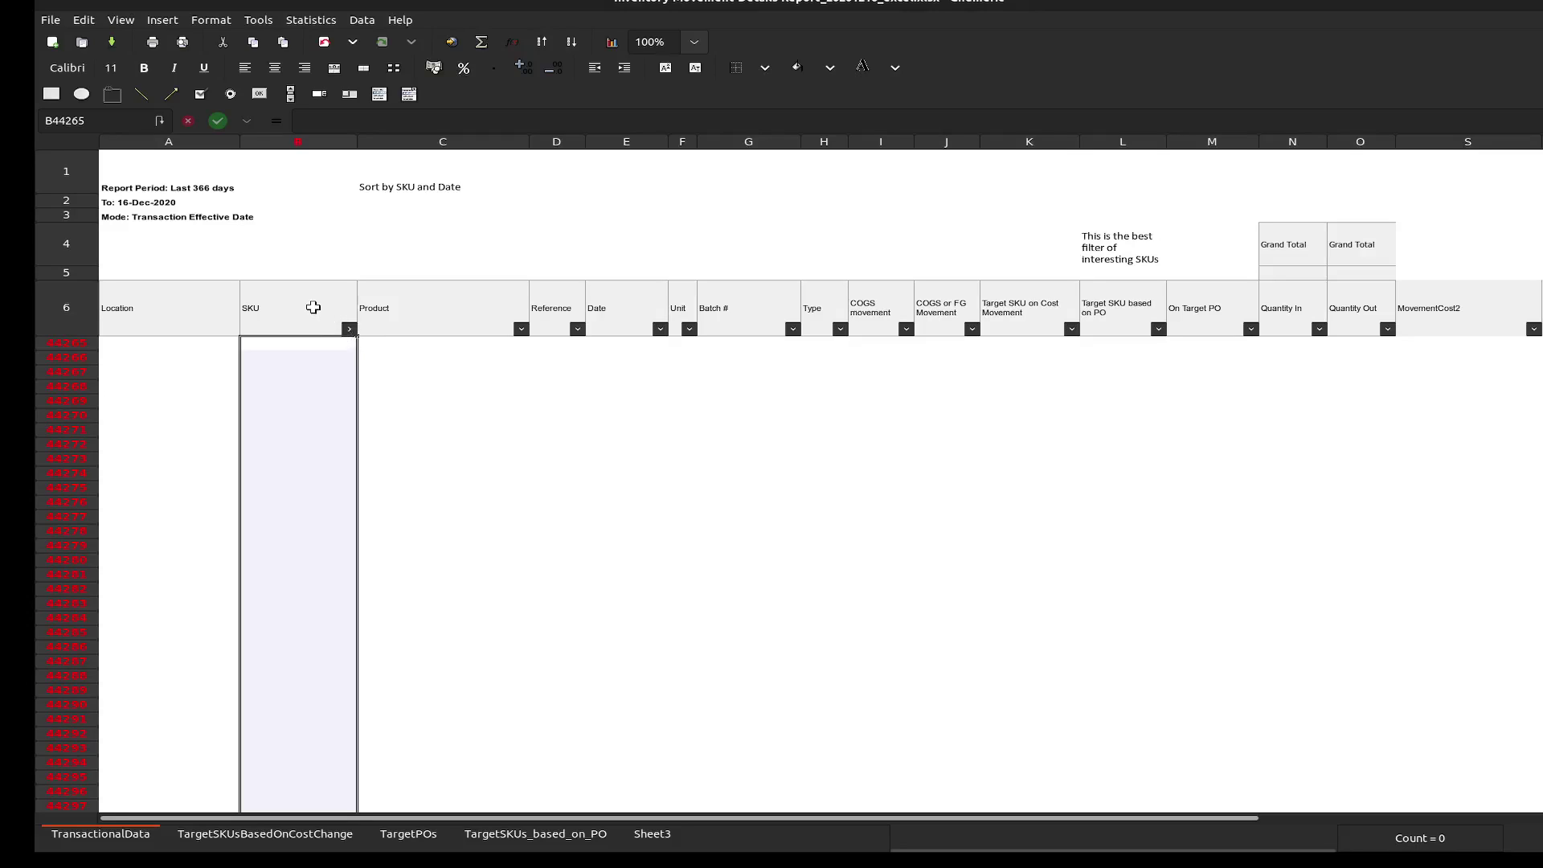
click(83, 22)
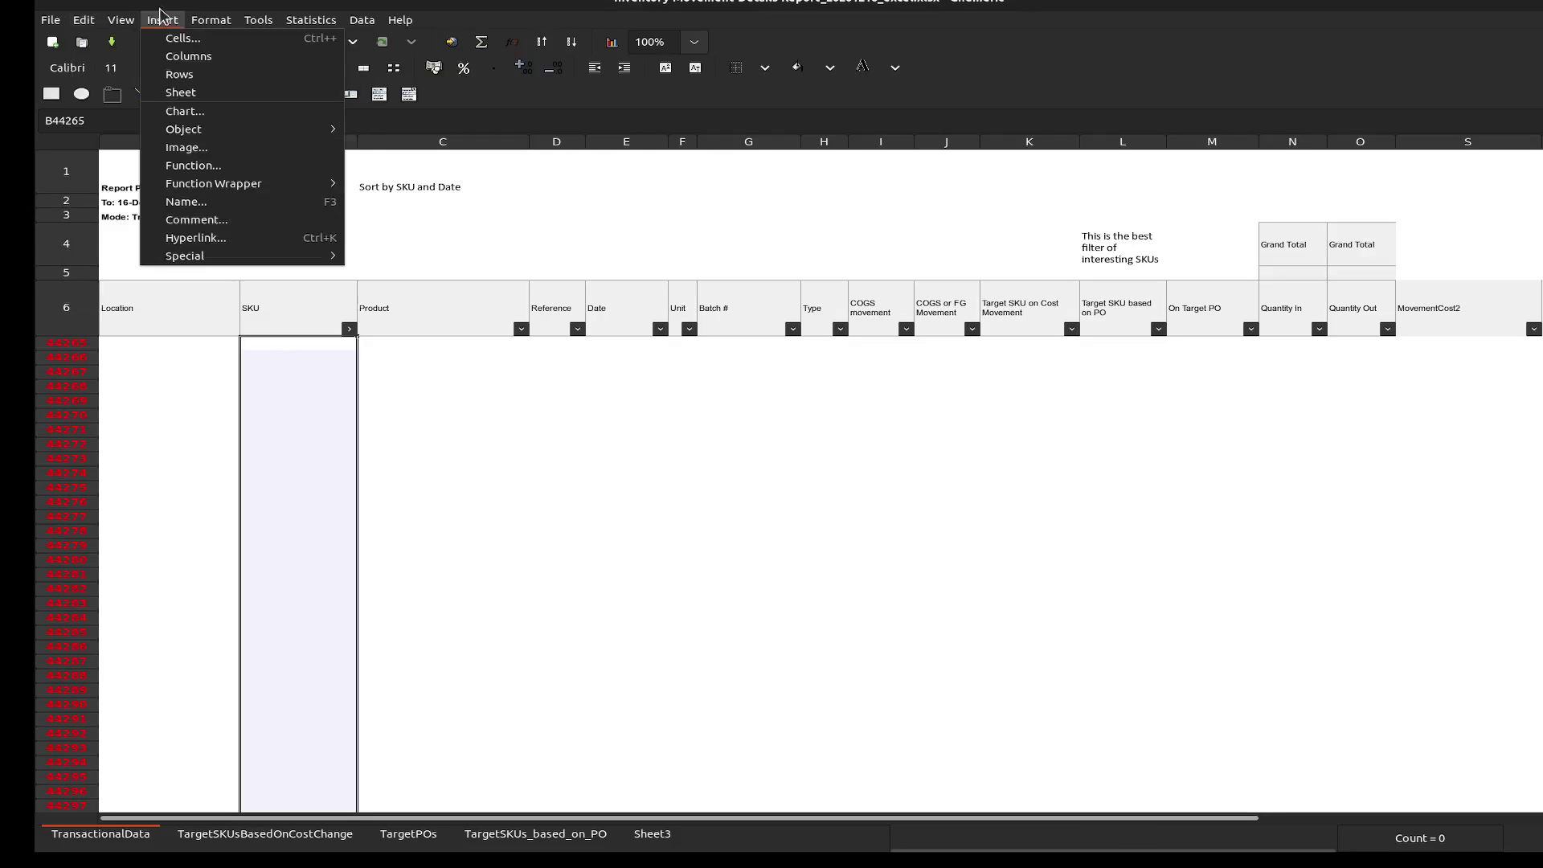
Step: Reset the SKU autofilter on B6 to (All) so all 44258 rows show again
click(162, 19)
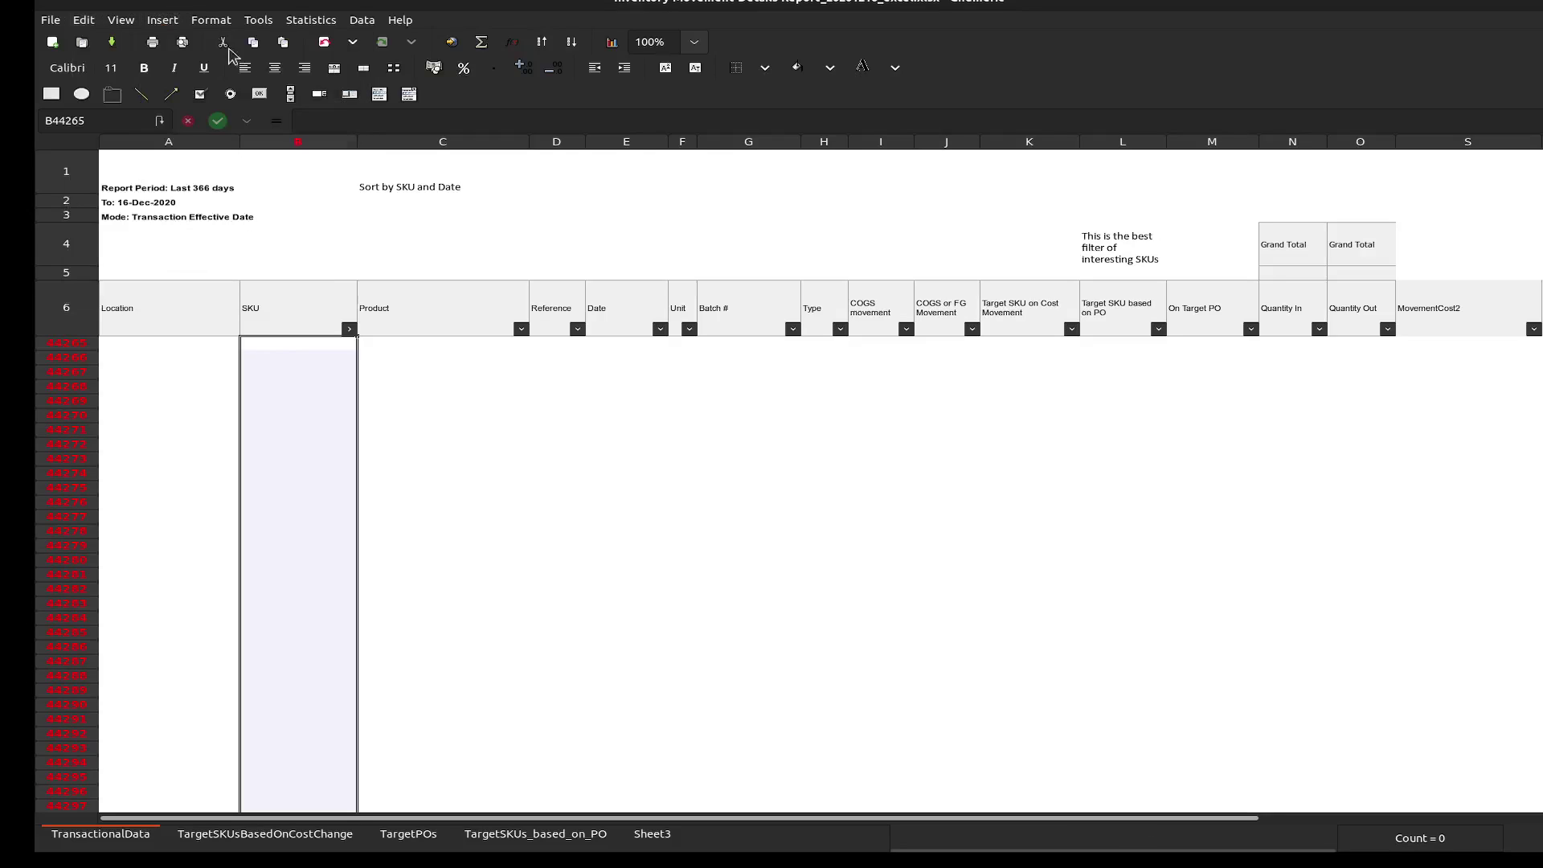
right_click(351, 333)
key(Escape)
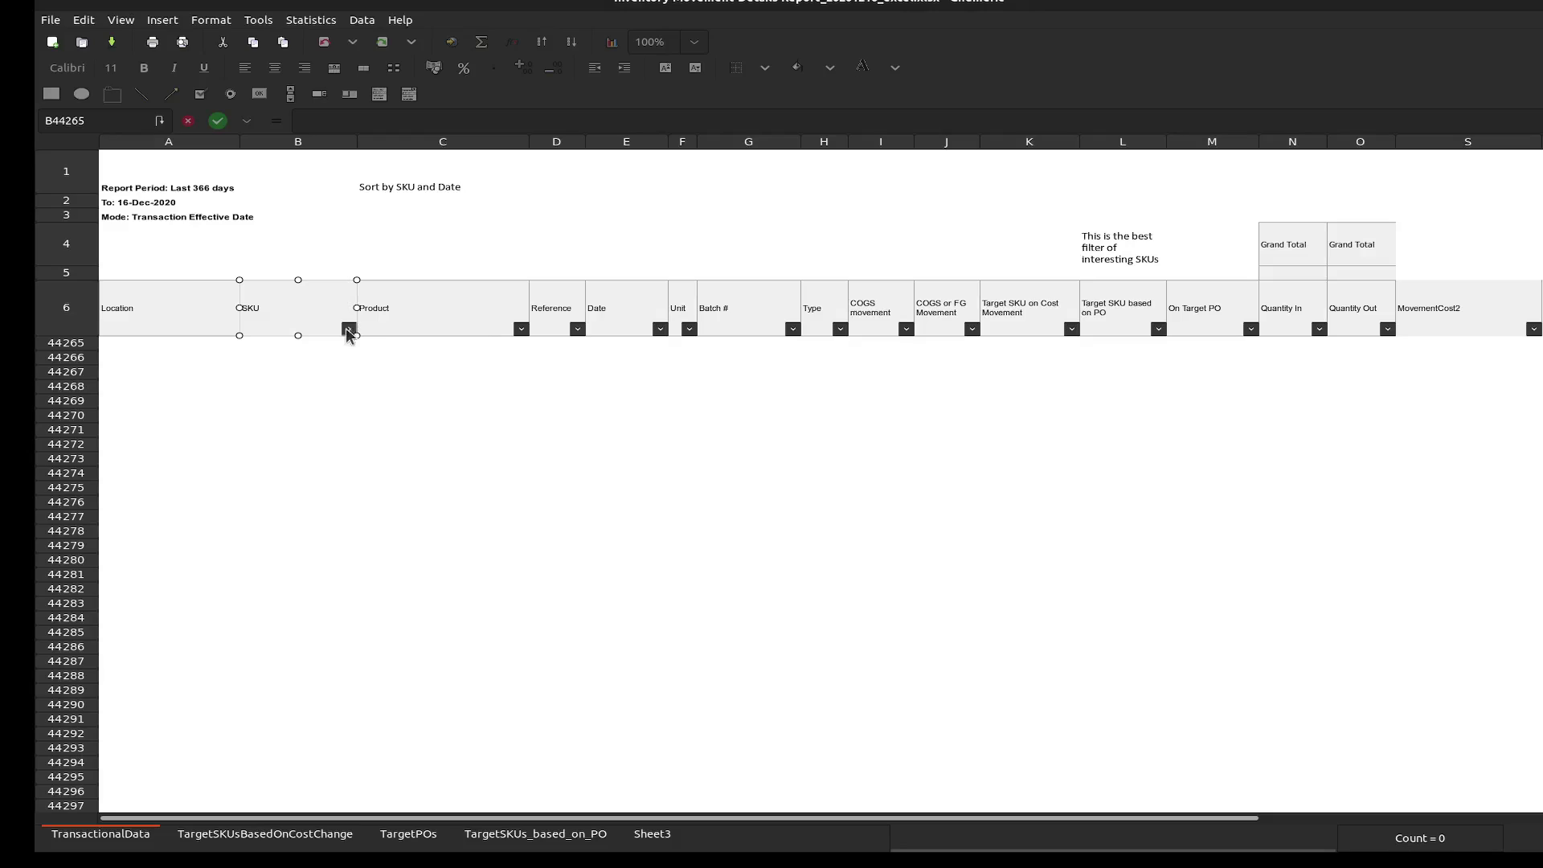
click(376, 317)
click(322, 319)
key(alt+Down)
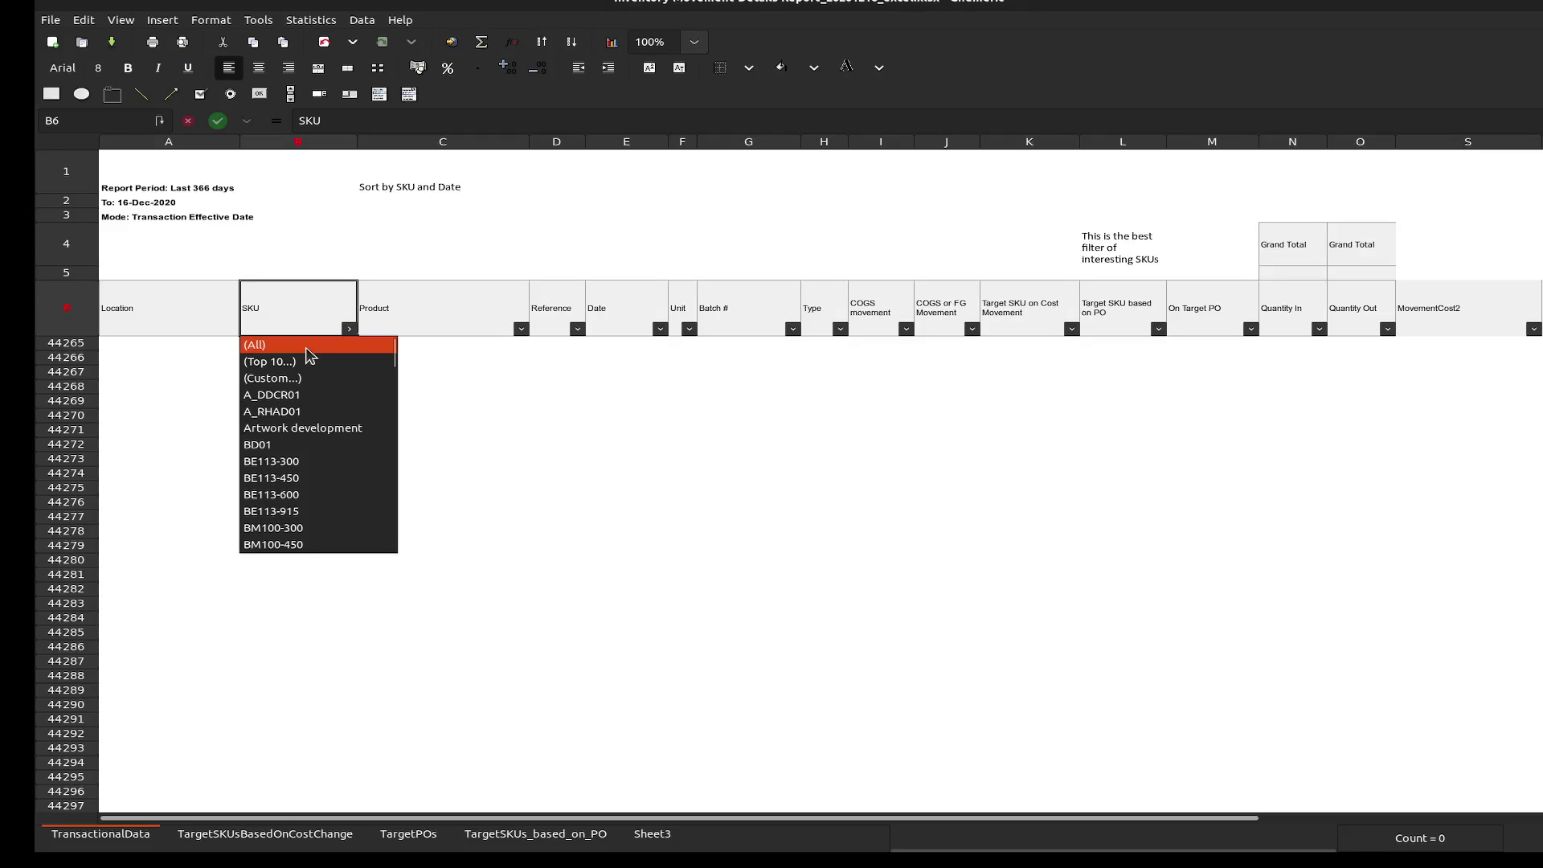
click(307, 347)
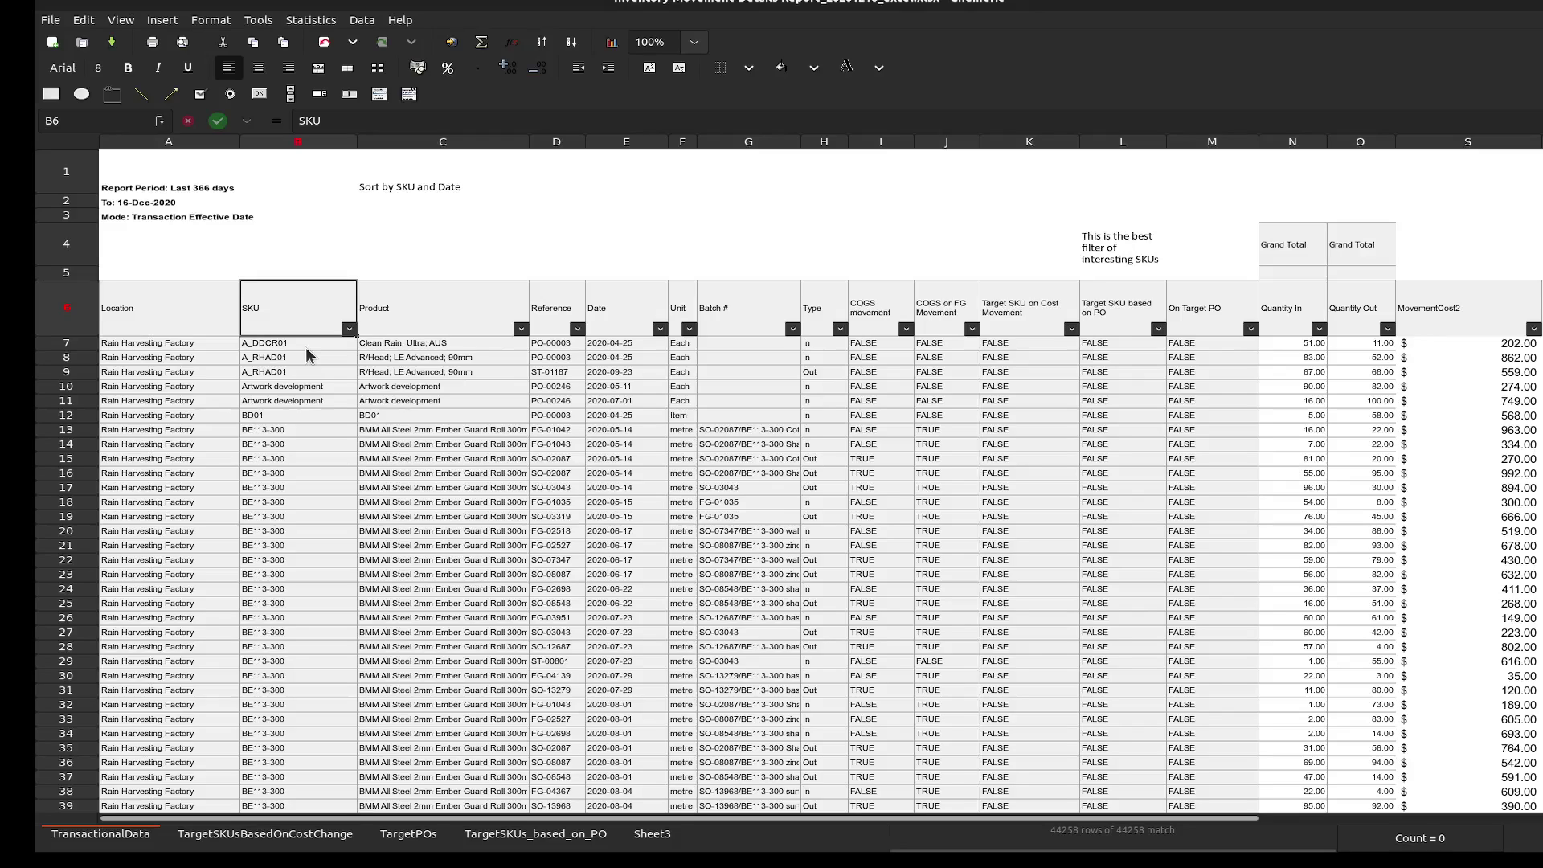
Step: Undo the last filter condition change via Edit > Undo, then reopen the Edit menu
click(84, 21)
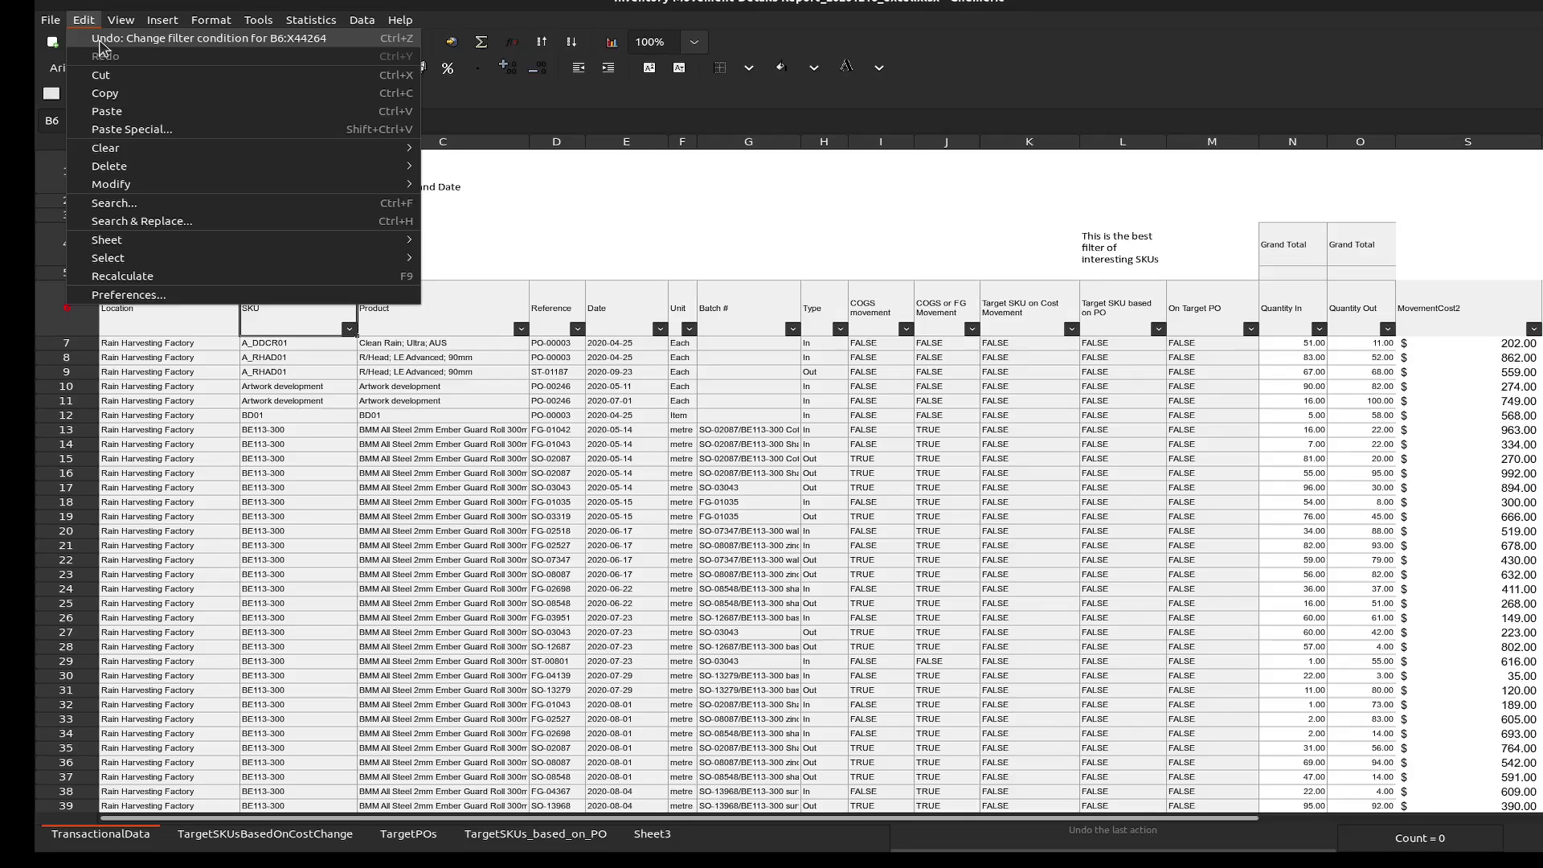
click(100, 40)
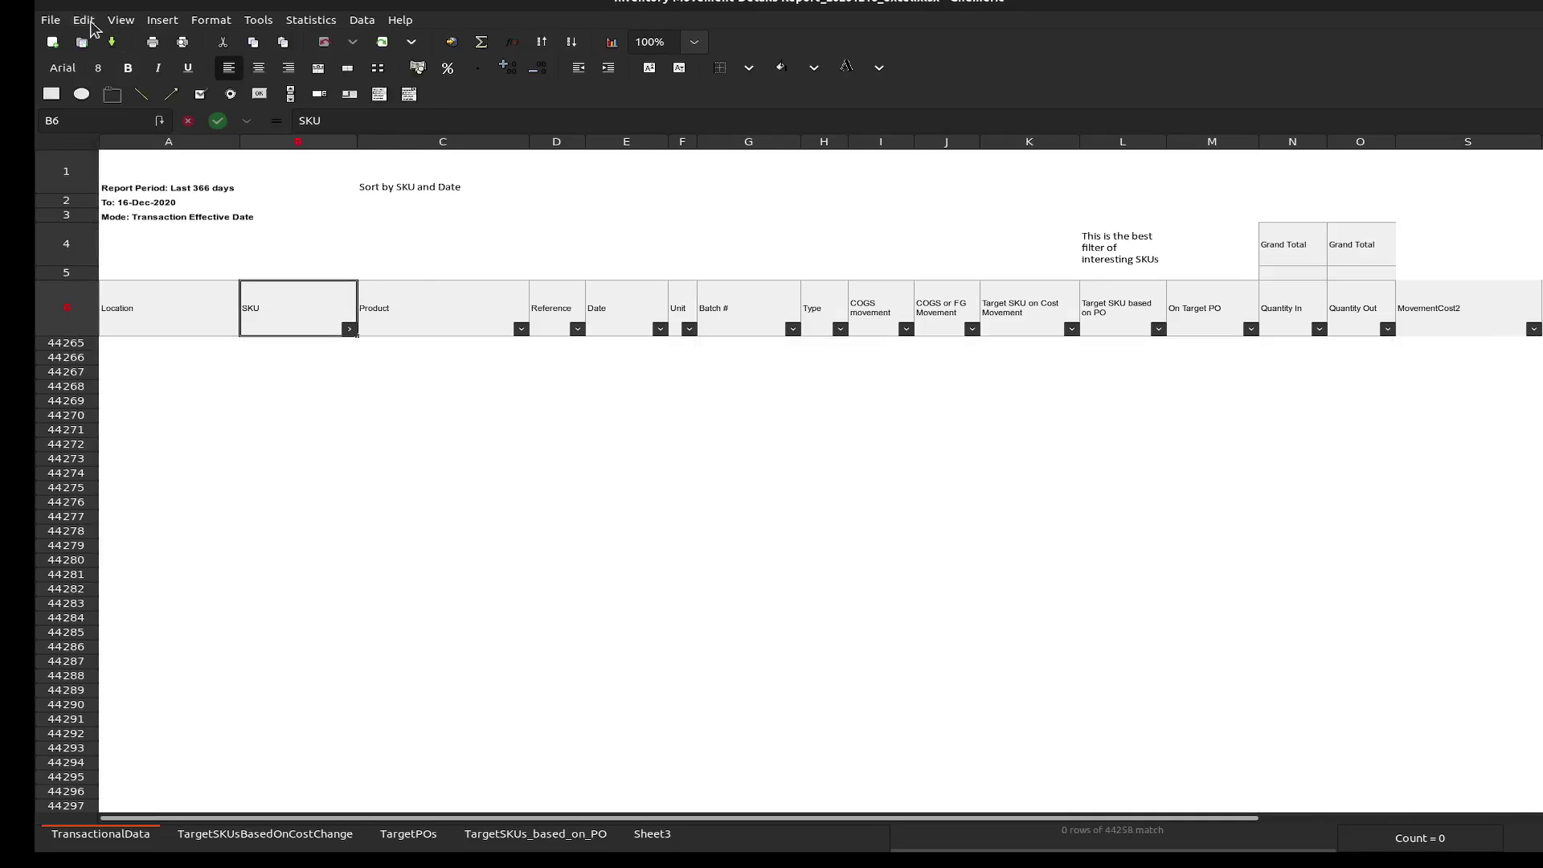
click(83, 20)
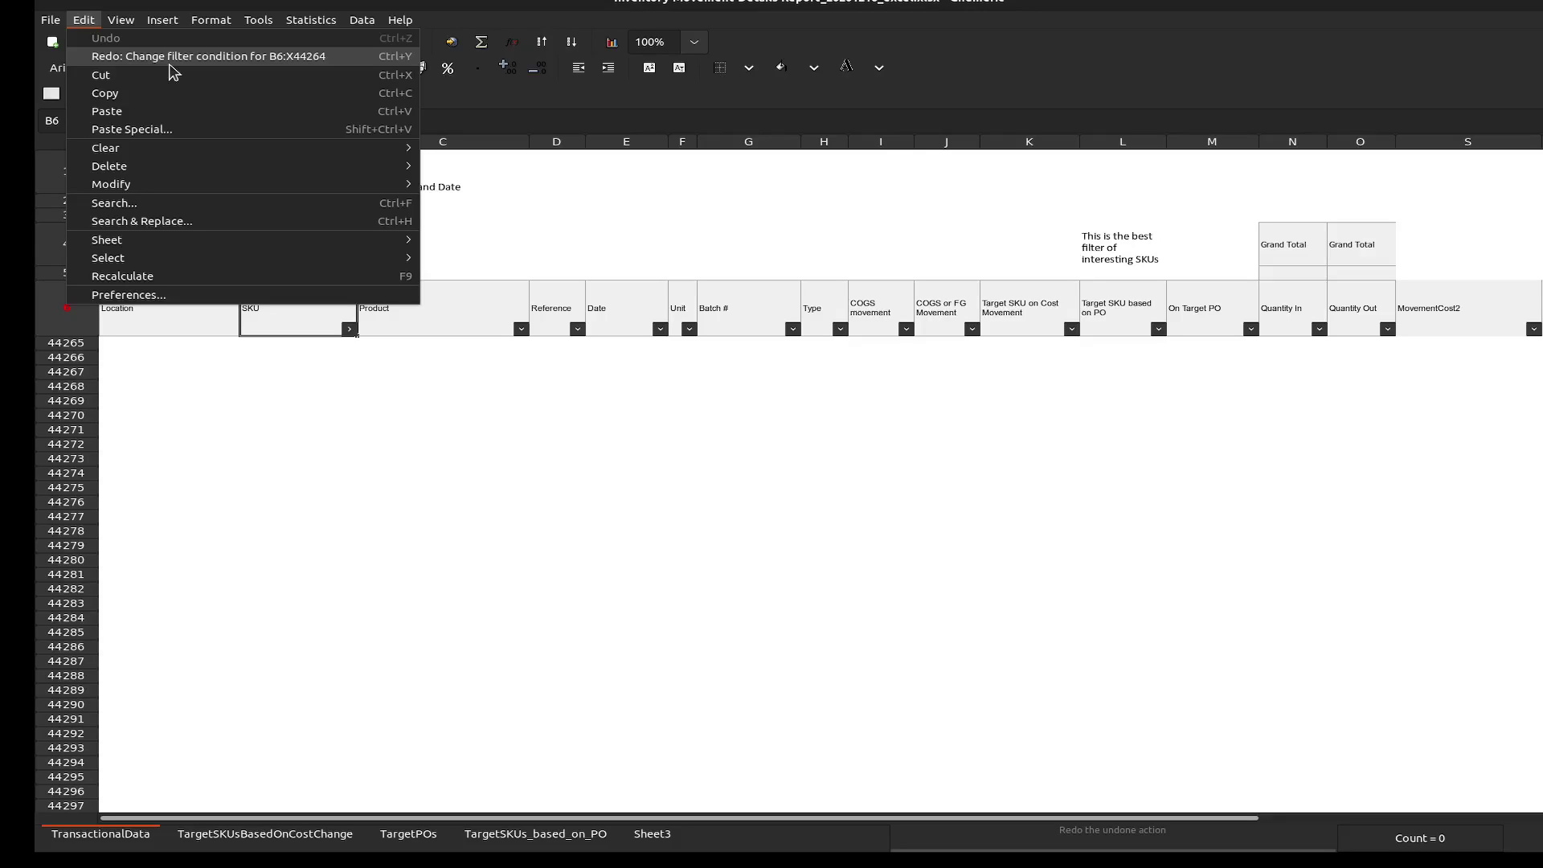
click(560, 210)
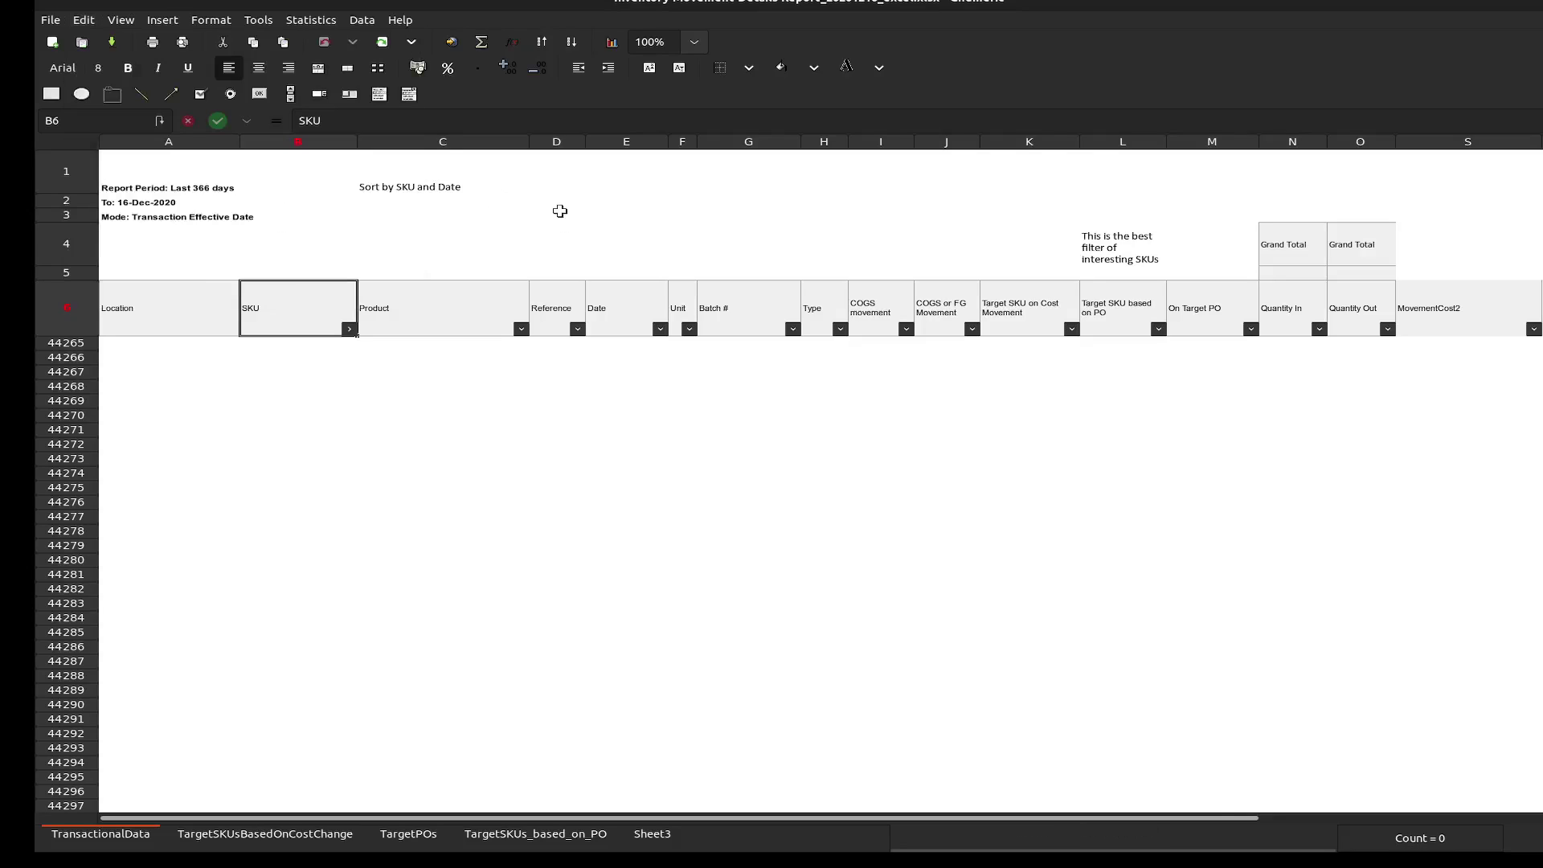
click(83, 19)
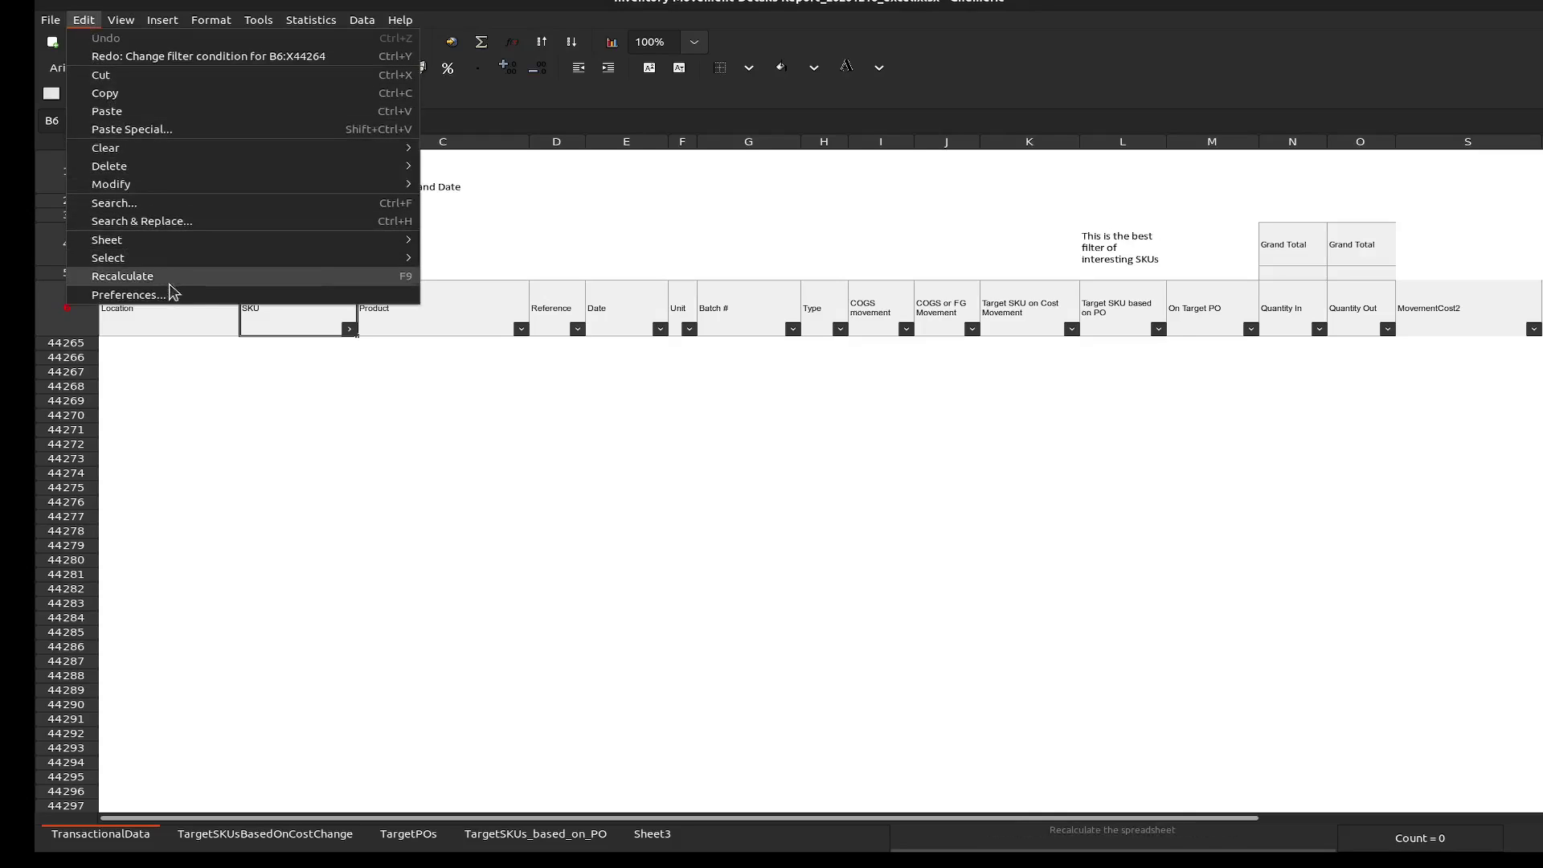
click(129, 294)
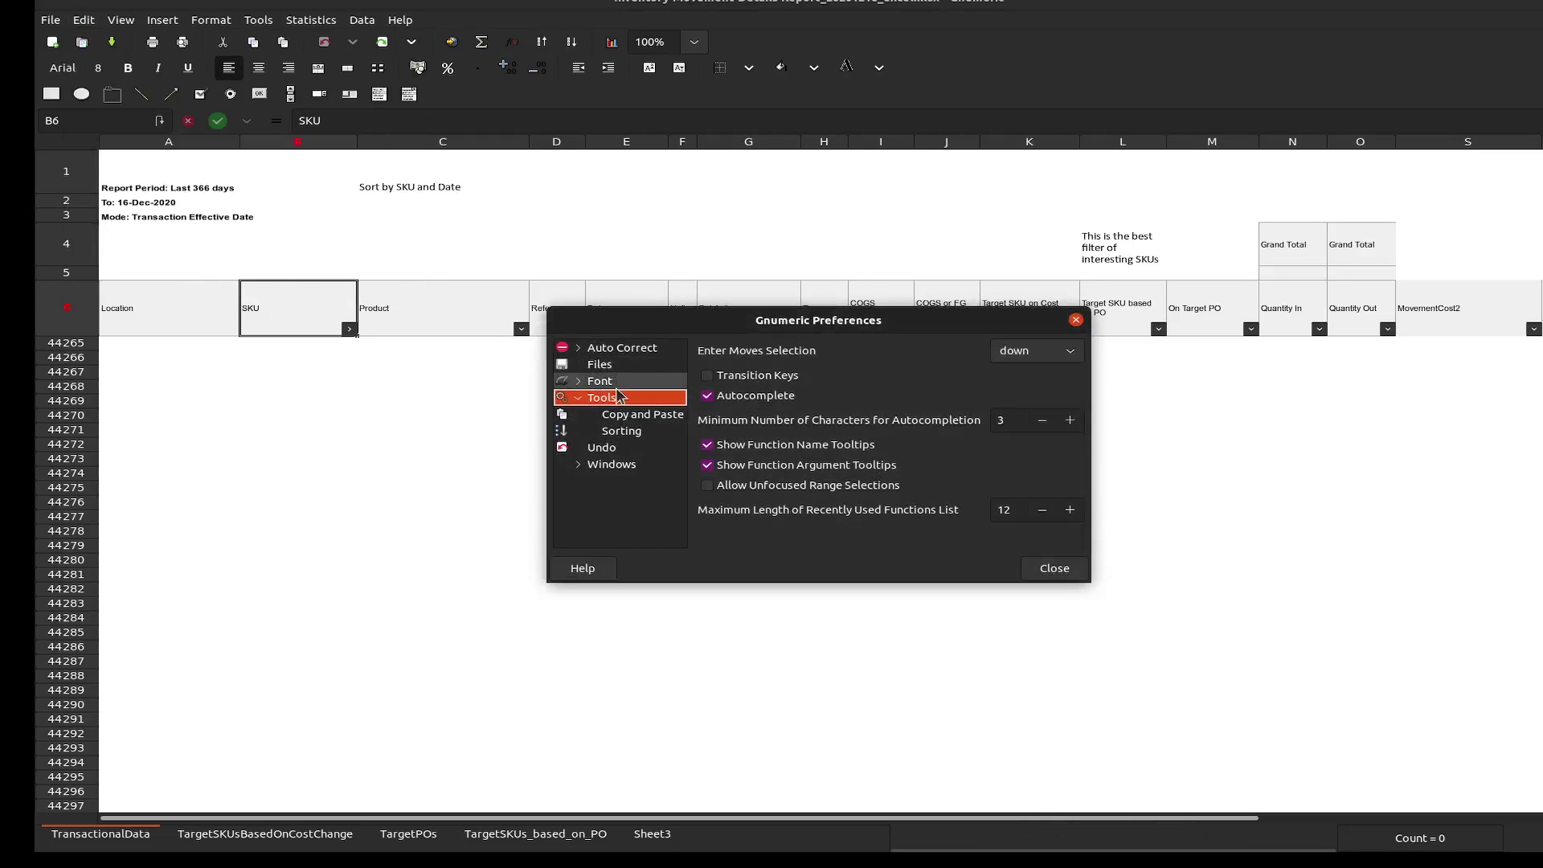
click(619, 447)
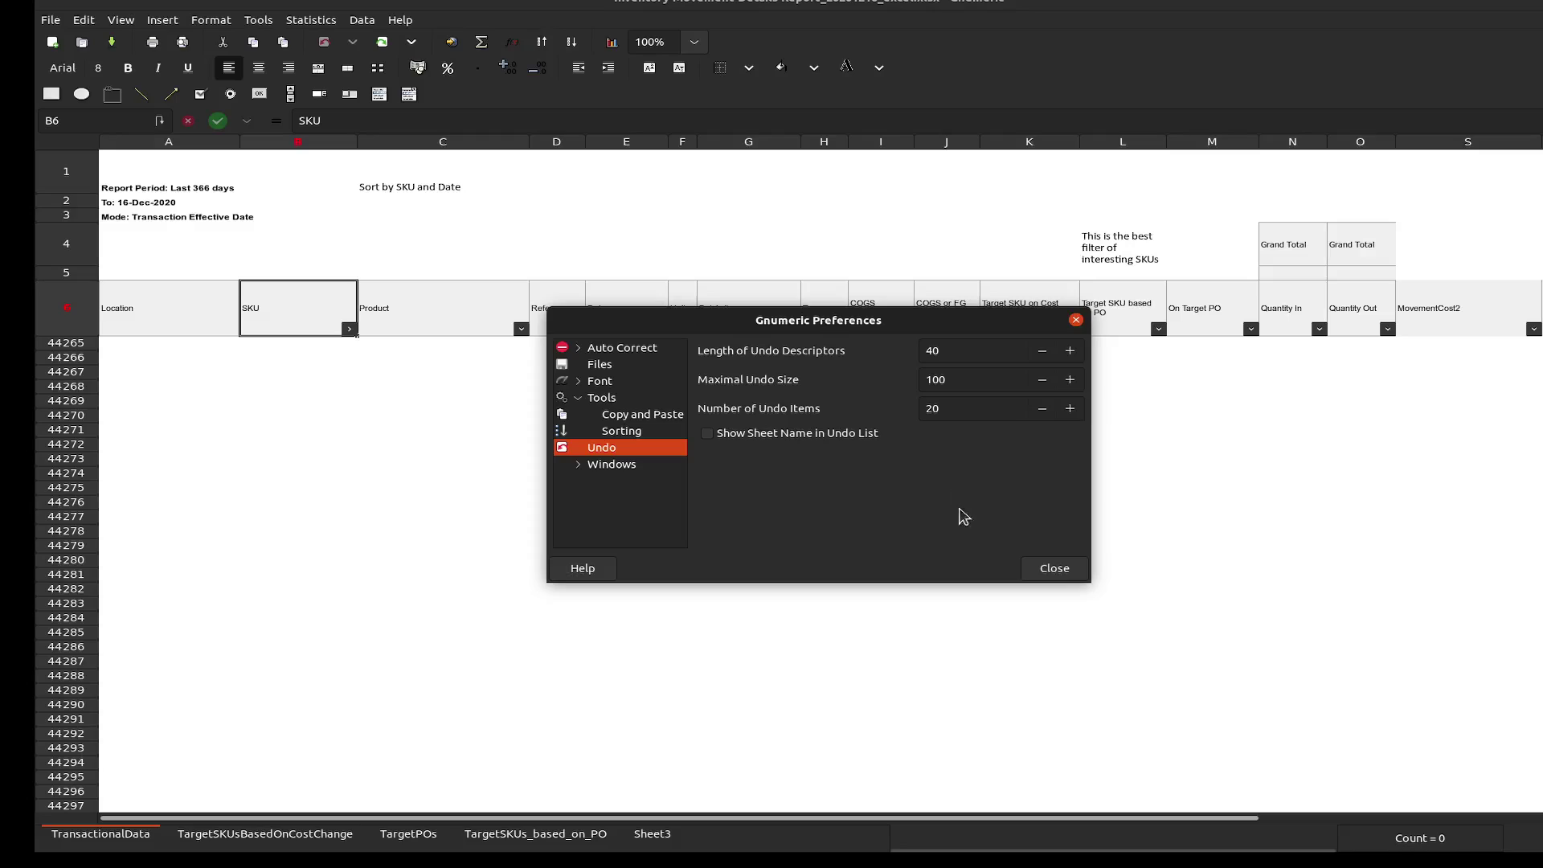
click(1049, 568)
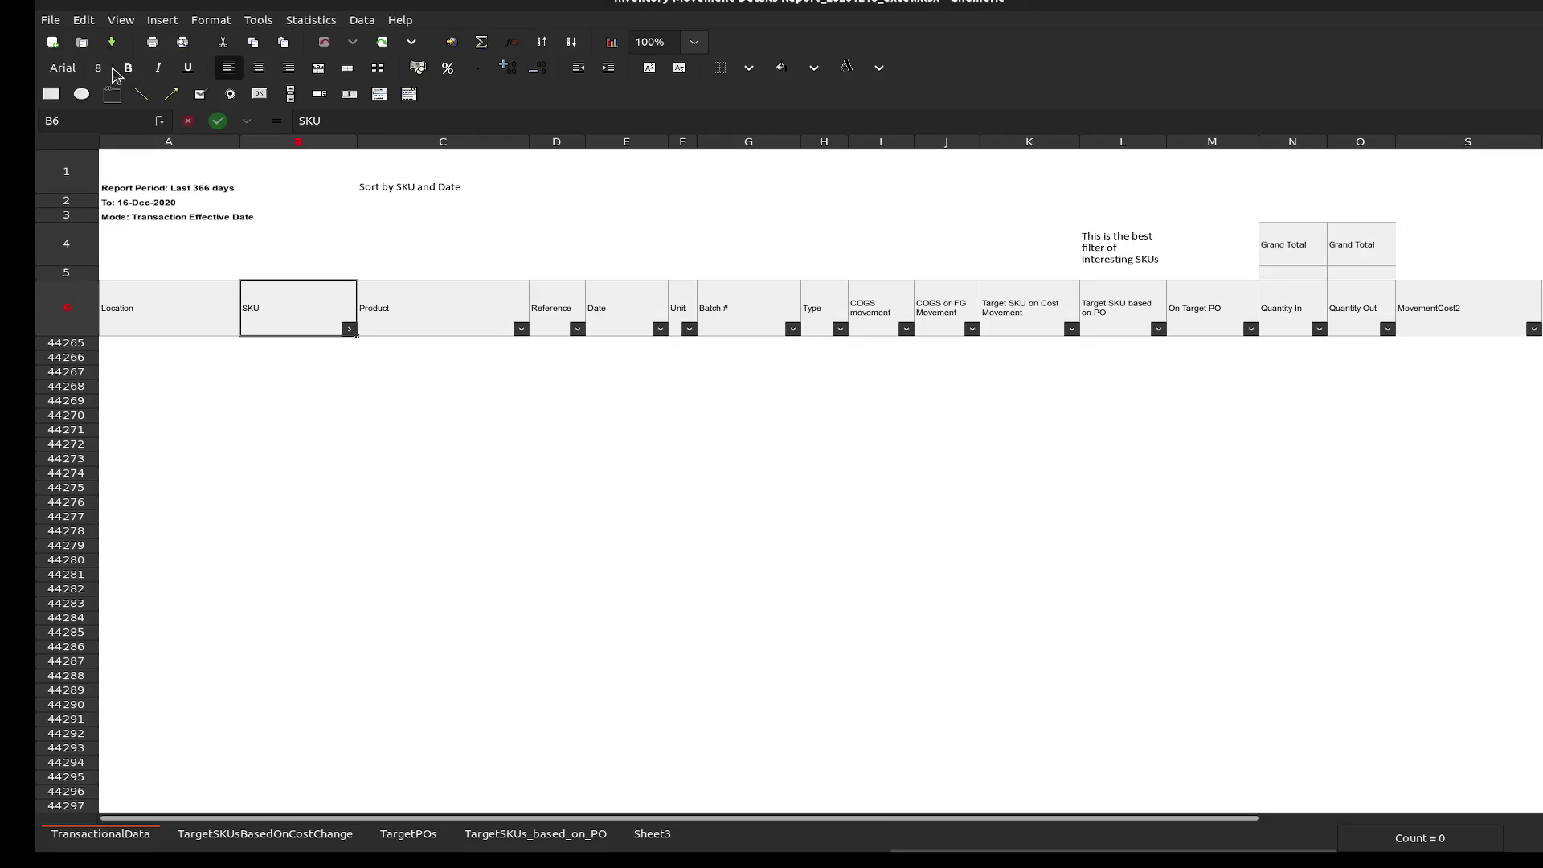
Step: Close the inventory report from the File menu, leaving an empty Sheet1–Sheet3 workbook
click(49, 20)
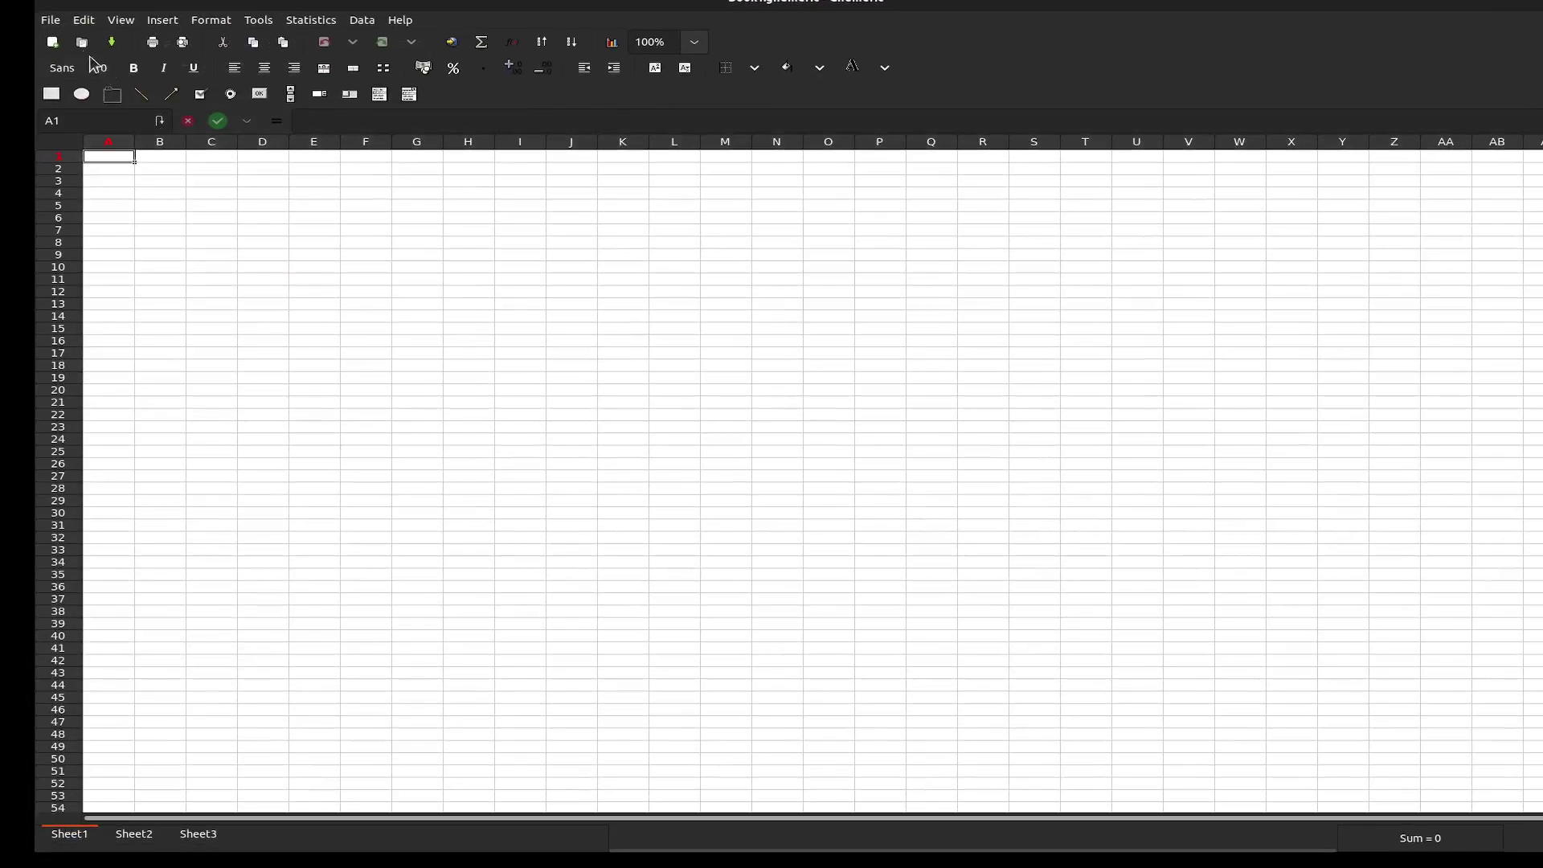
click(51, 20)
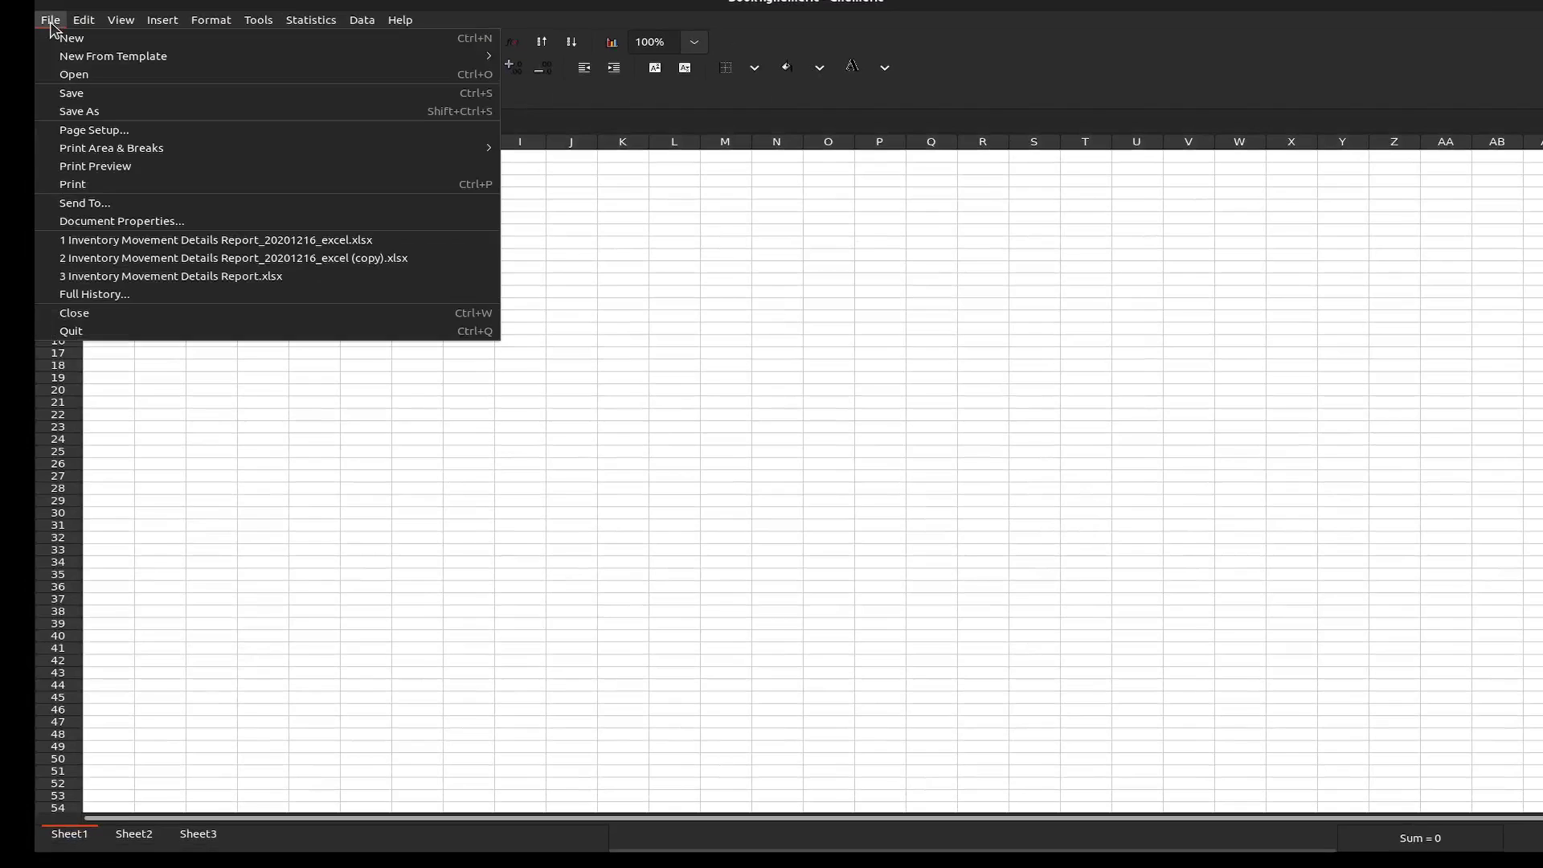
Step: Open Inventory Movement Details Report_20201216_excel.xlsx from Documents > spreadsheet_testing
click(64, 75)
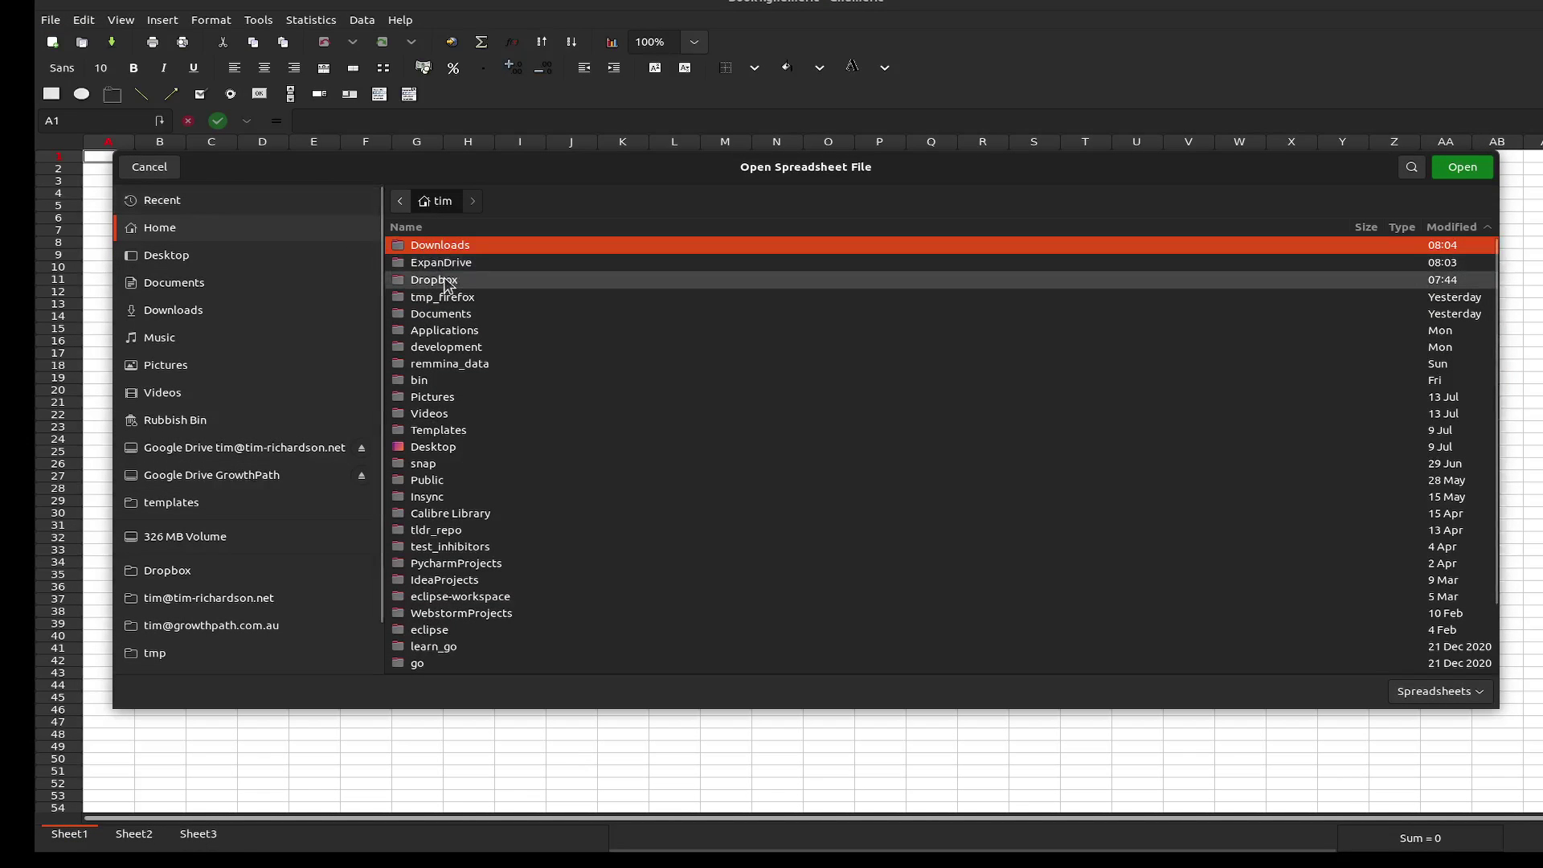
double_click(440, 314)
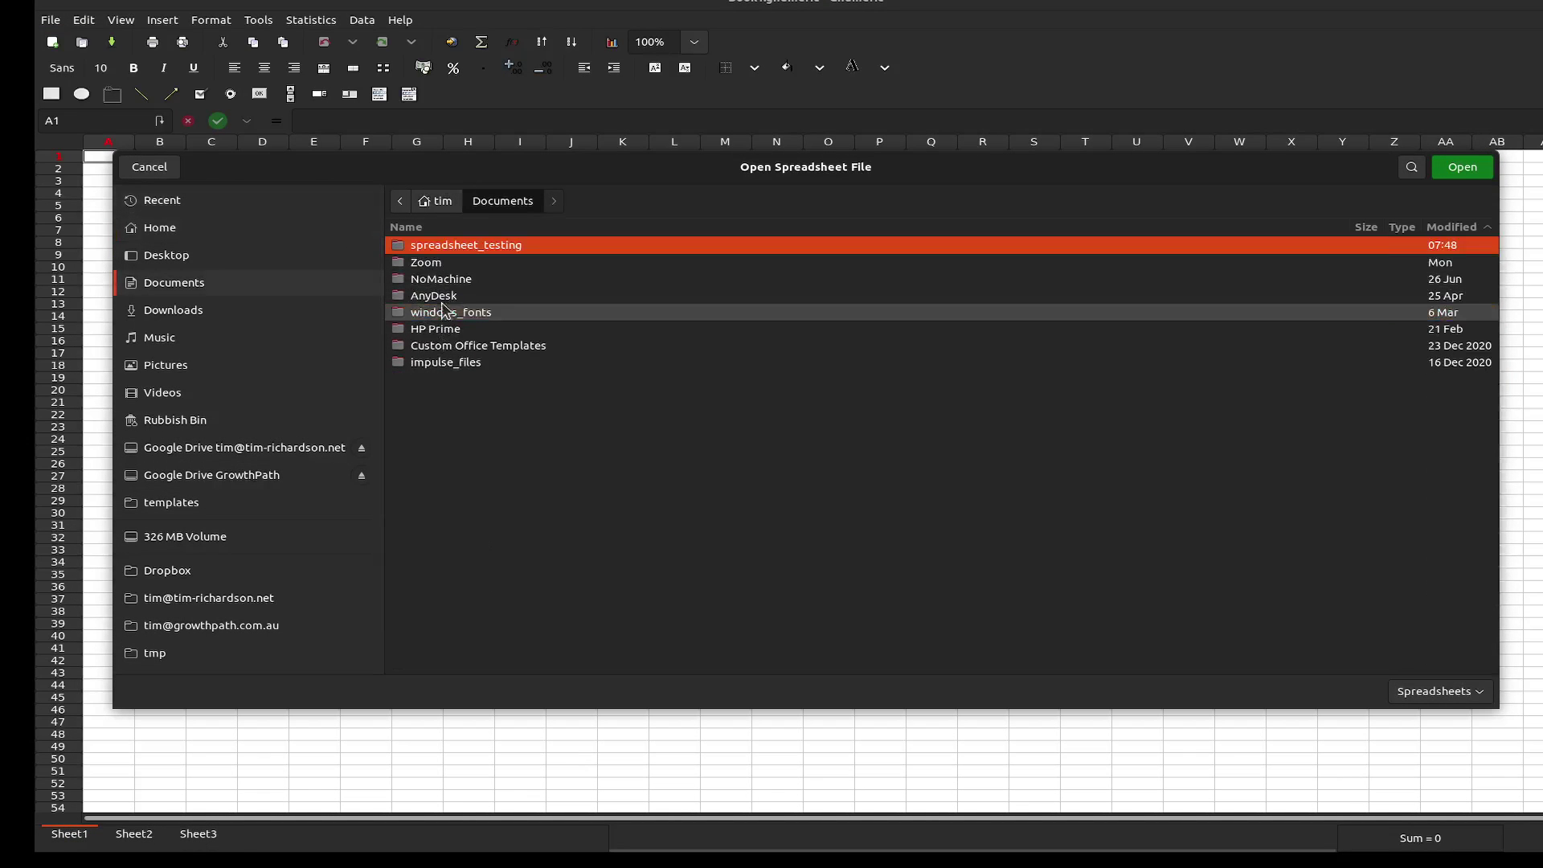
double_click(474, 245)
click(472, 278)
click(1463, 168)
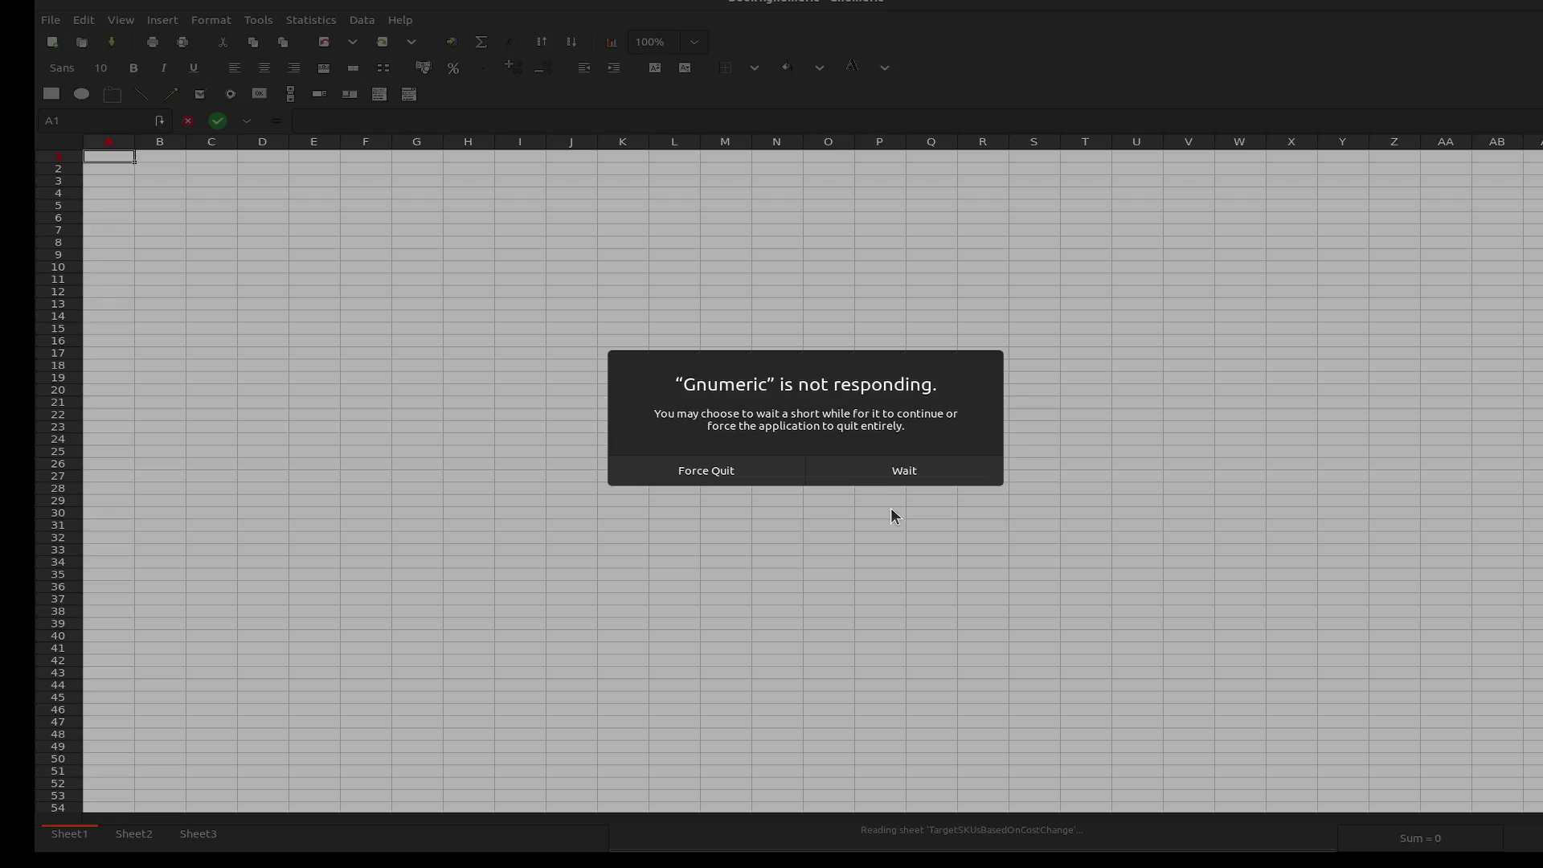
Step: Choose Wait on the not-responding dialog until the inventory report finishes loading
click(877, 475)
click(876, 474)
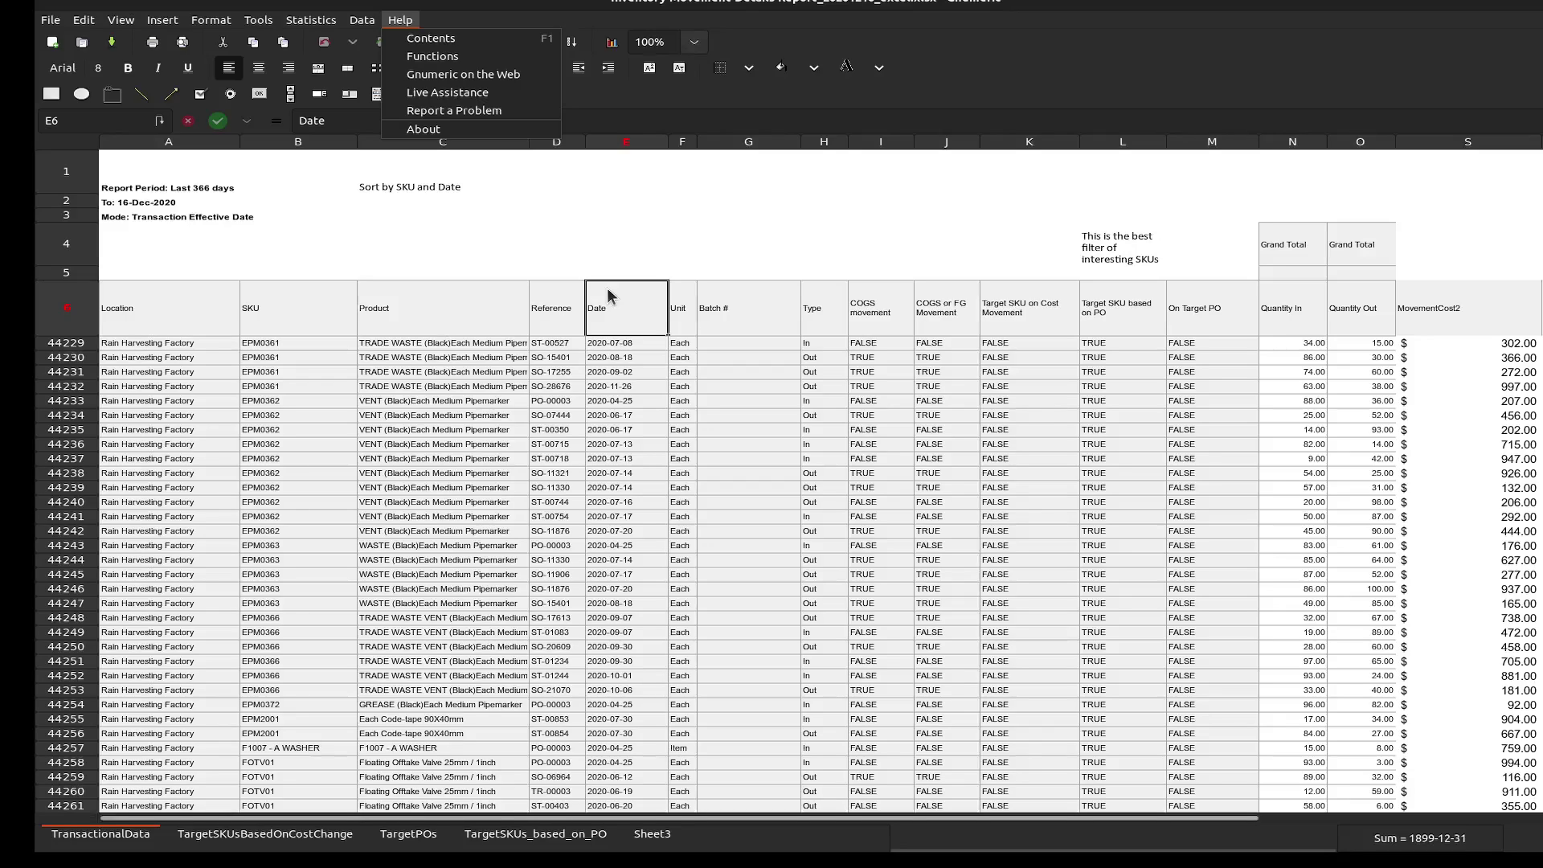
Step: View the About window for Gnumeric 1.12.48, then close it
click(430, 129)
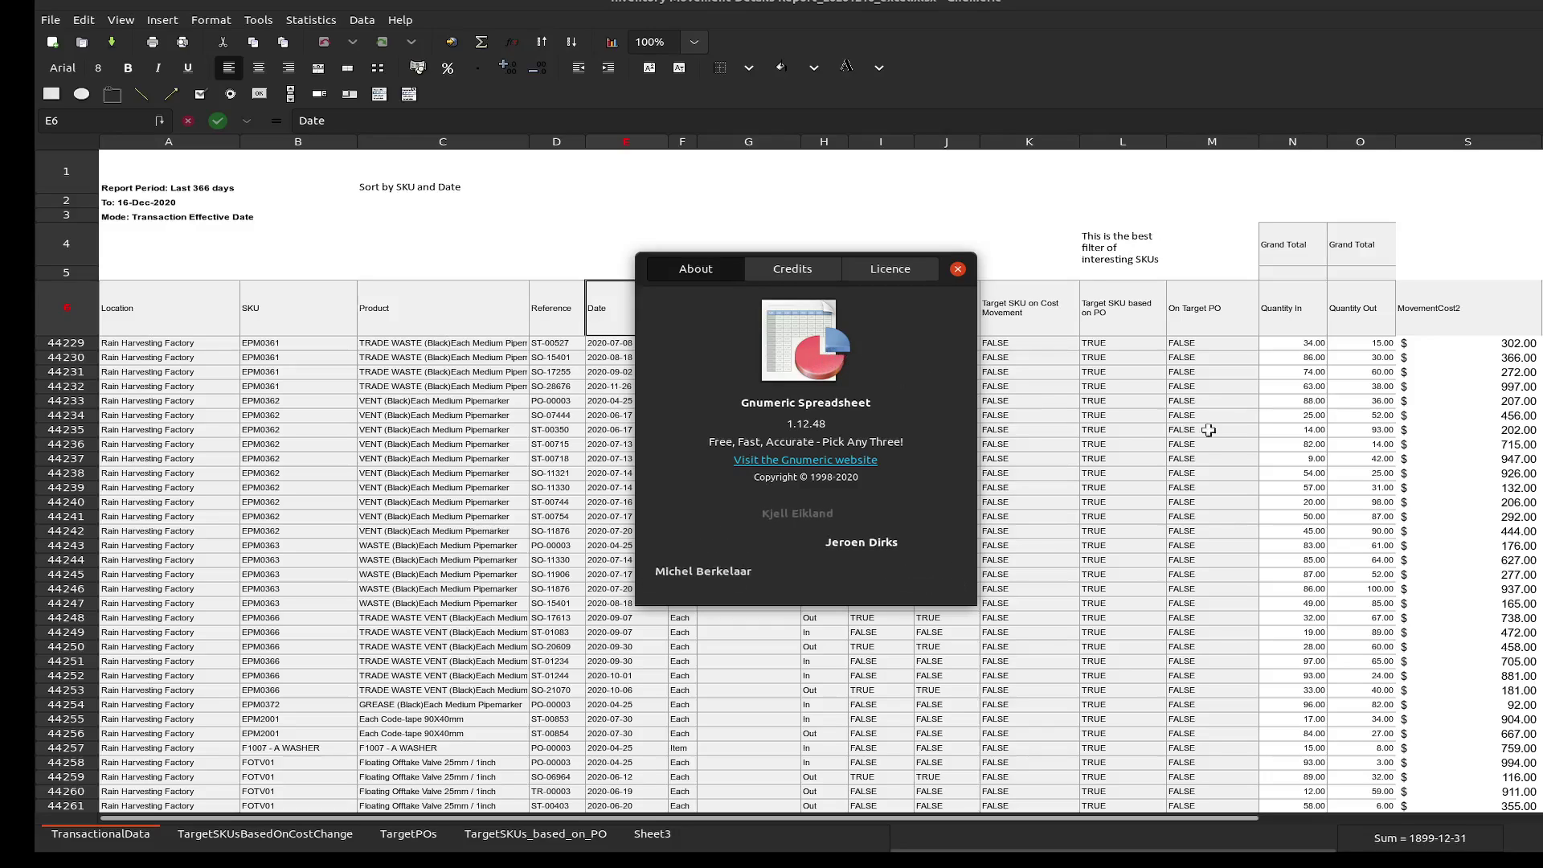
click(958, 270)
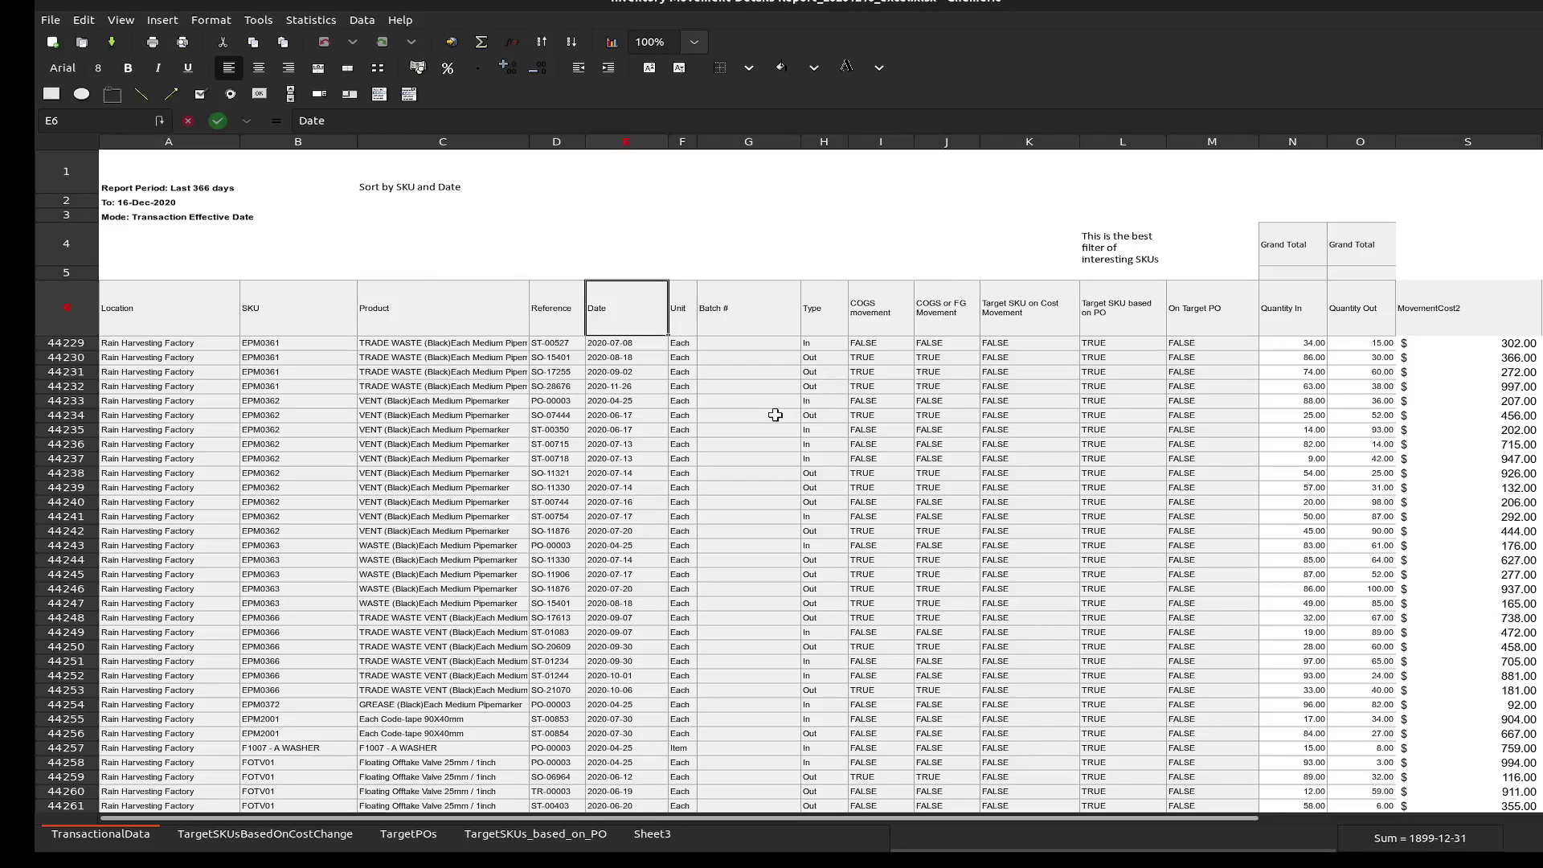
Step: Select the Date cells from E6 to the last row and show their Sum in the status bar
scroll(542, 423, up, 20)
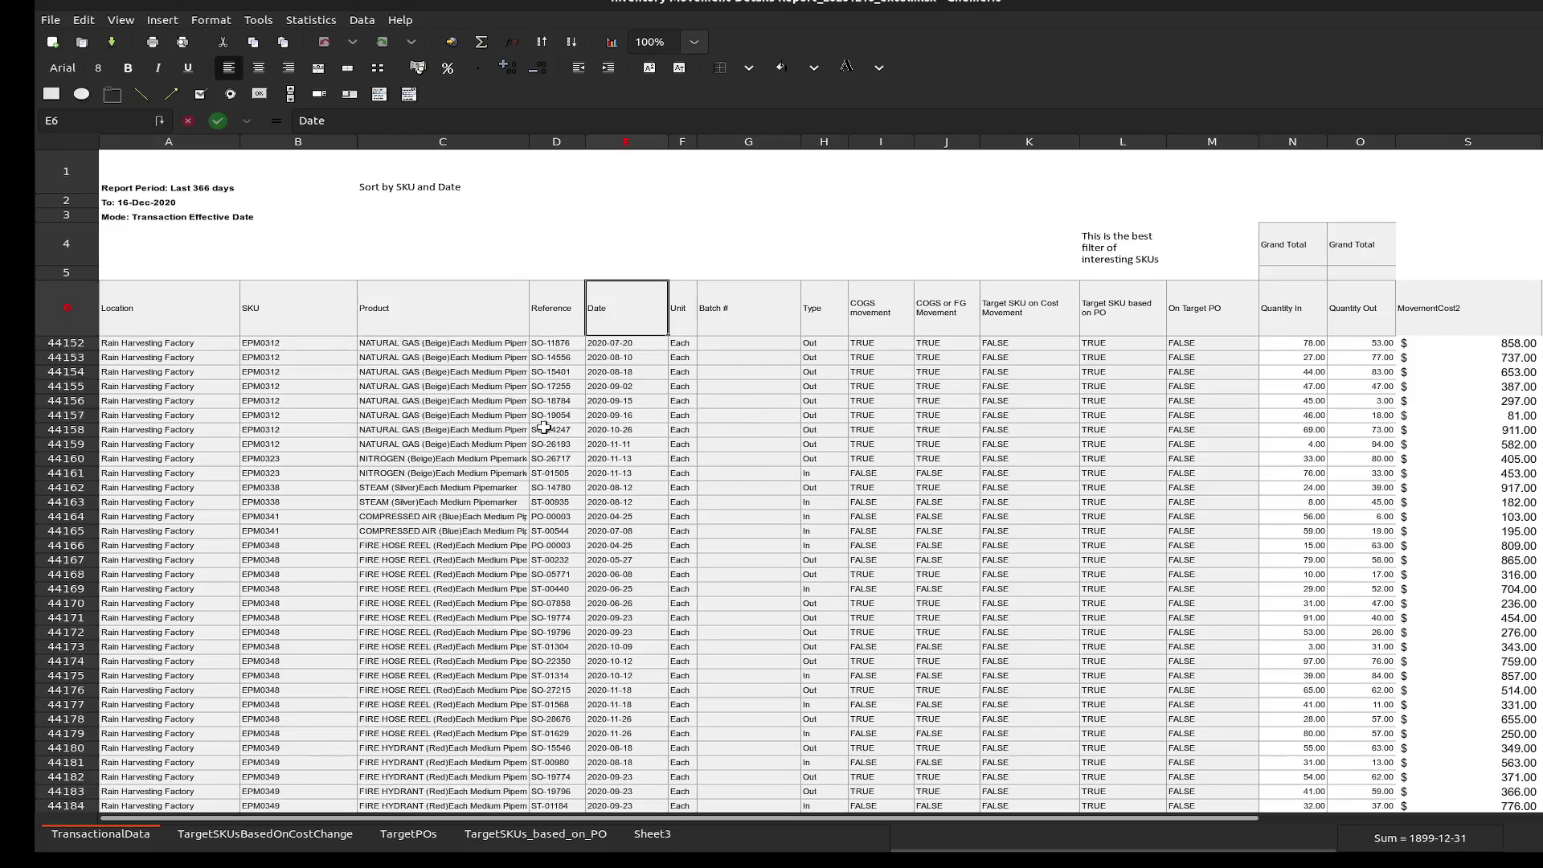
right_click(628, 301)
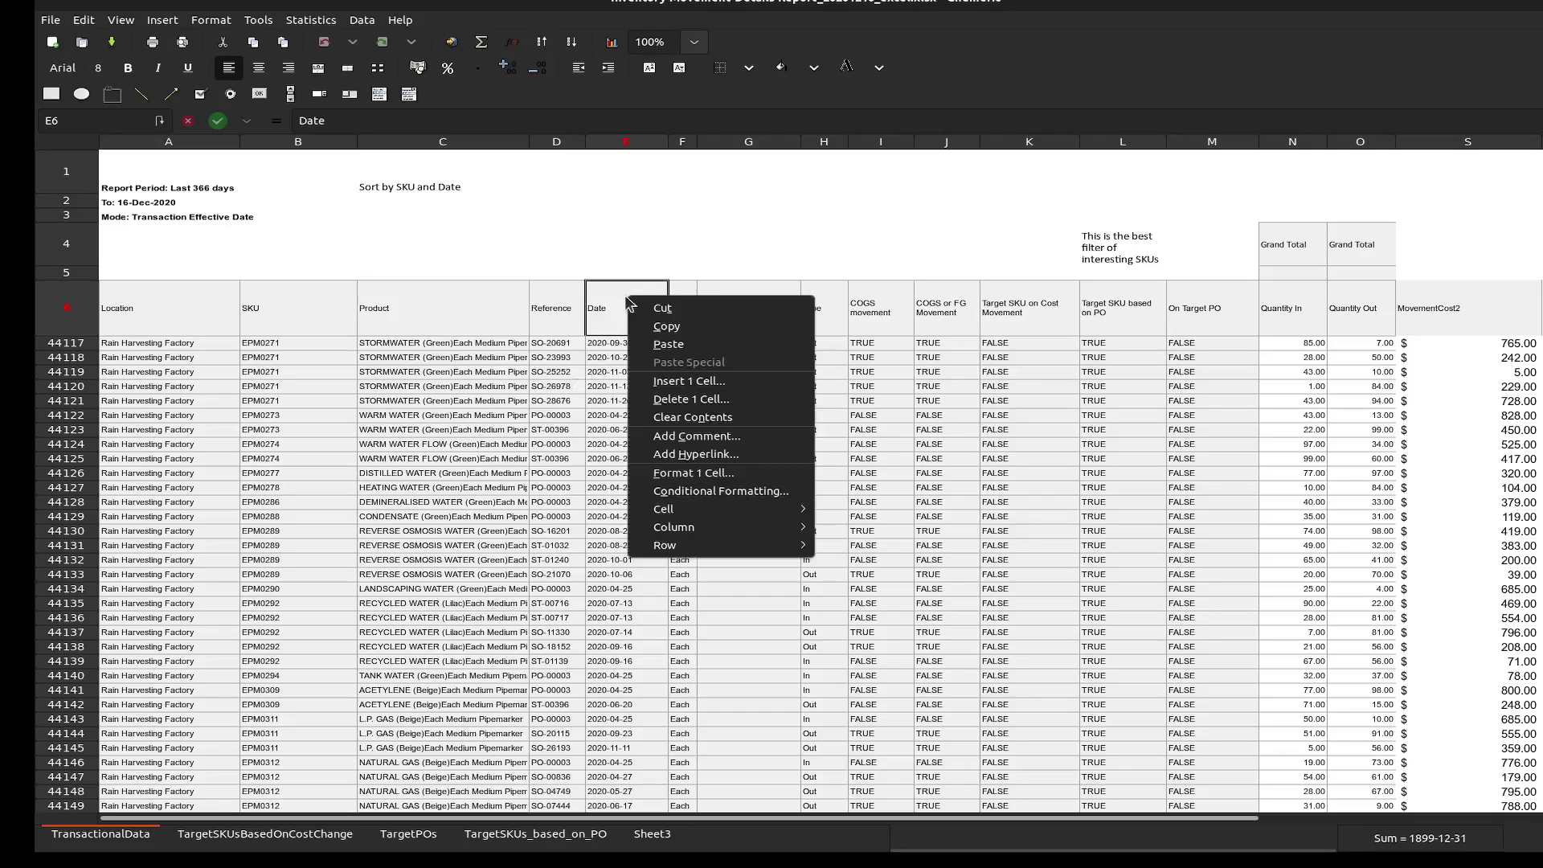
click(618, 294)
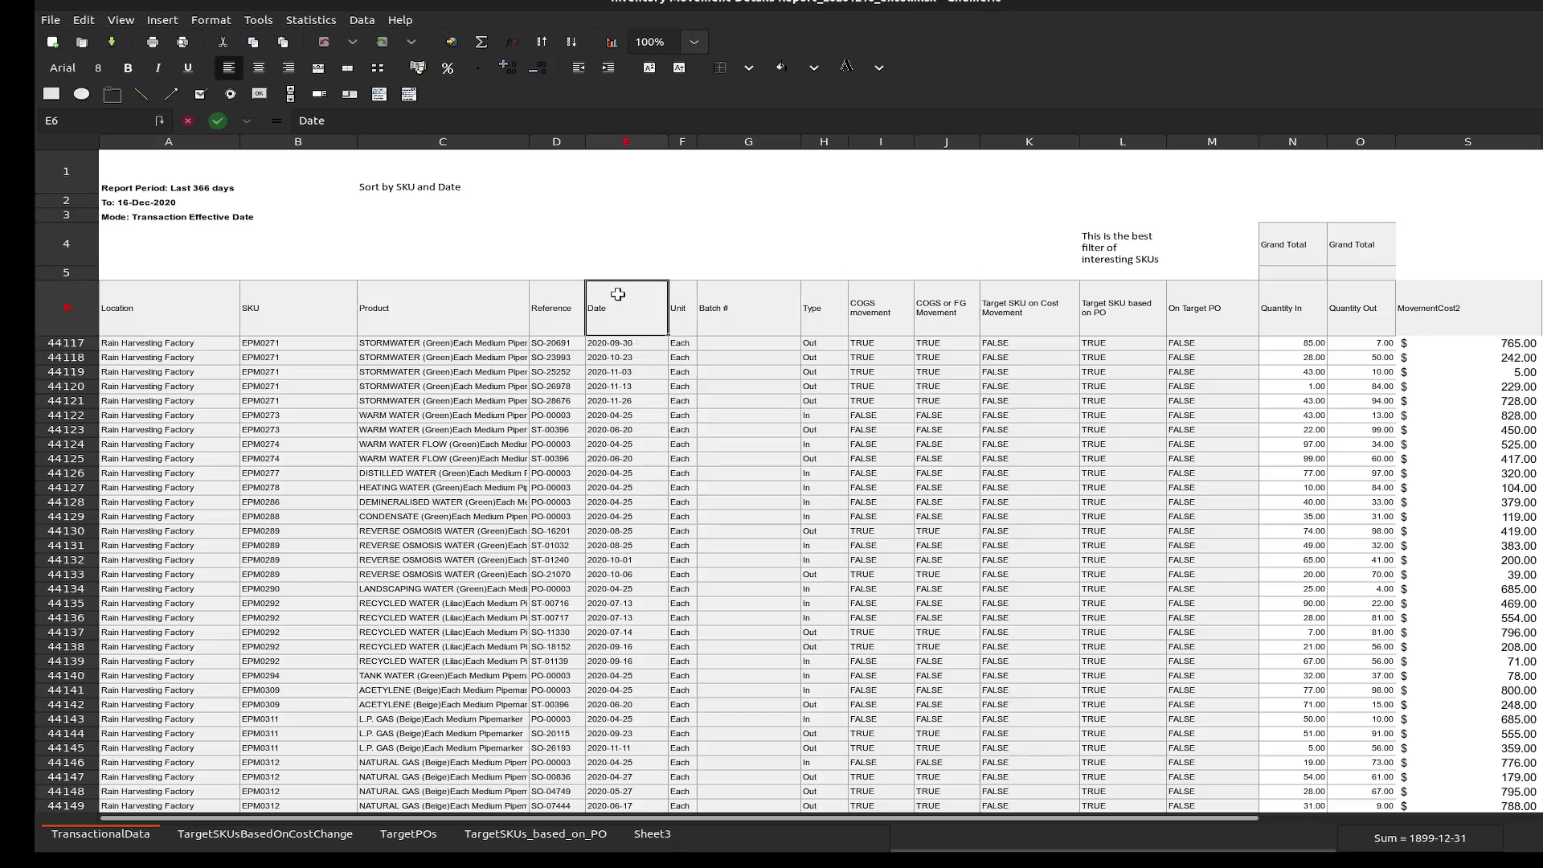
key(ctrl+shift+Down)
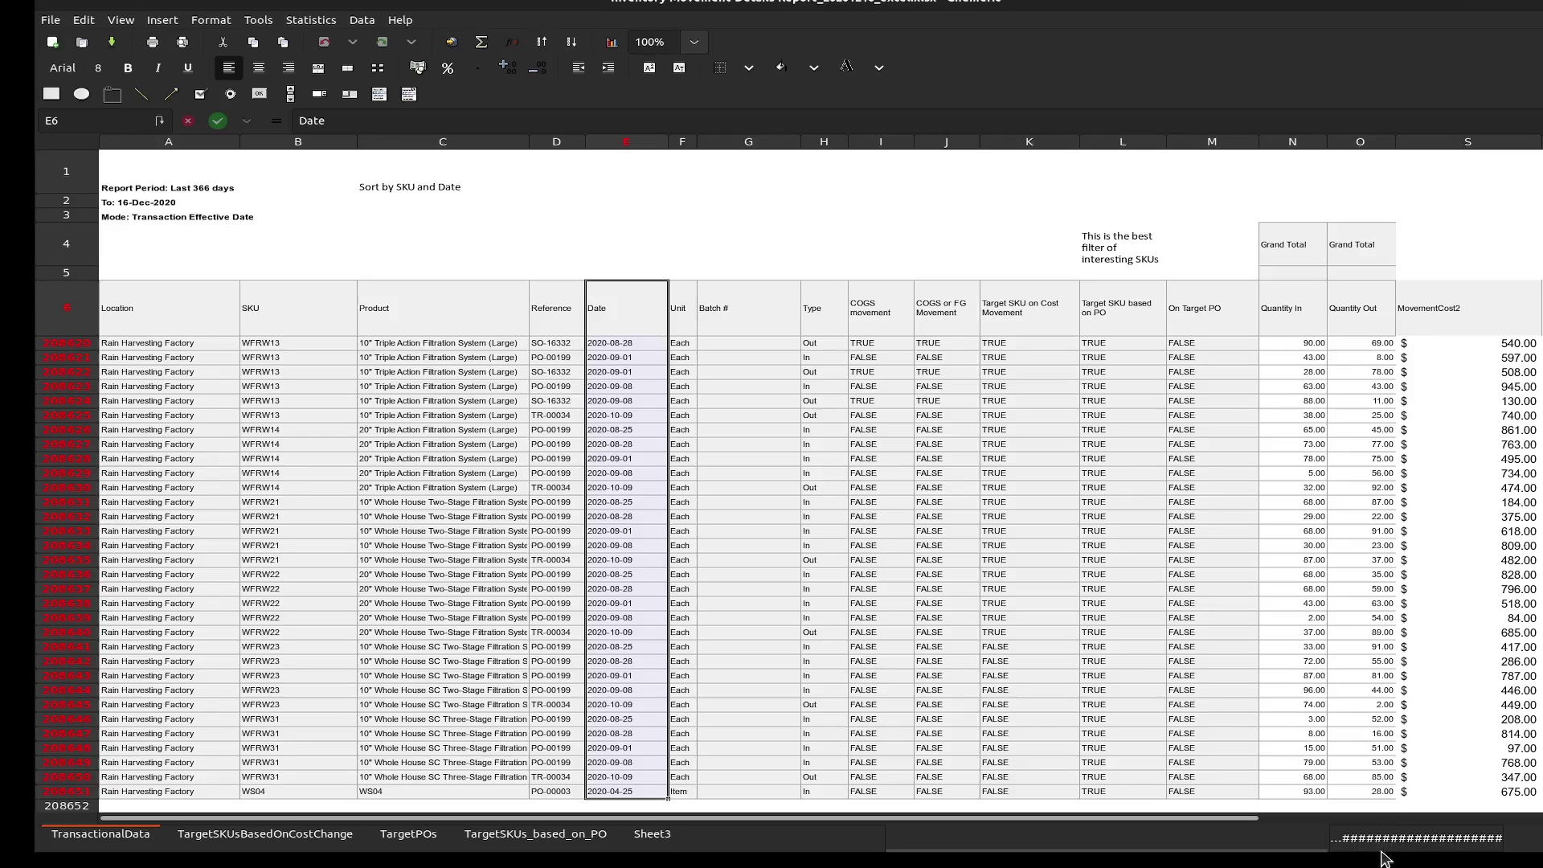
right_click(1437, 844)
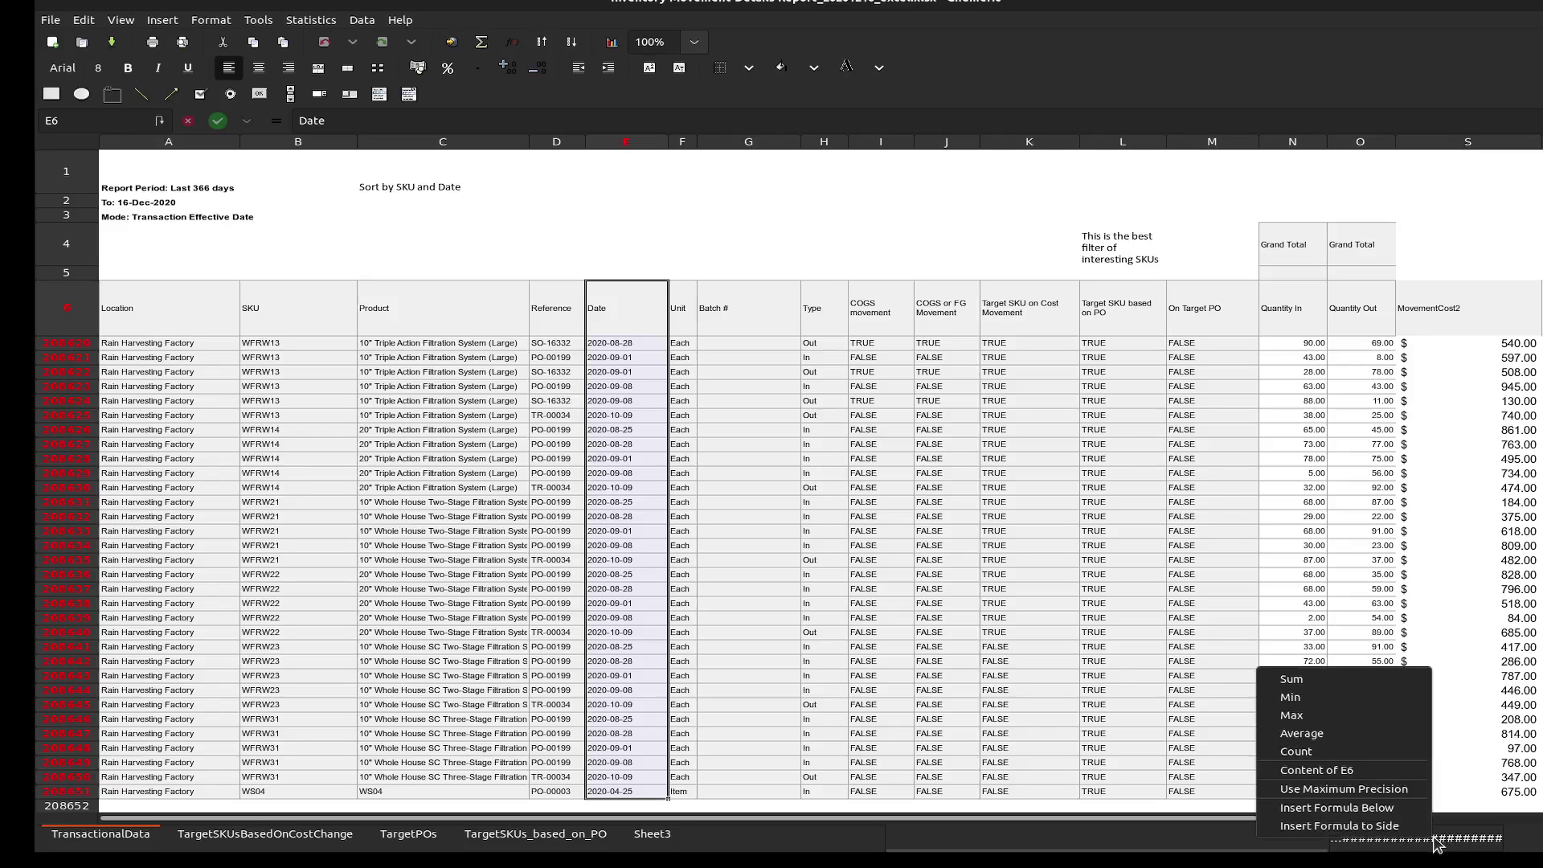
click(1290, 680)
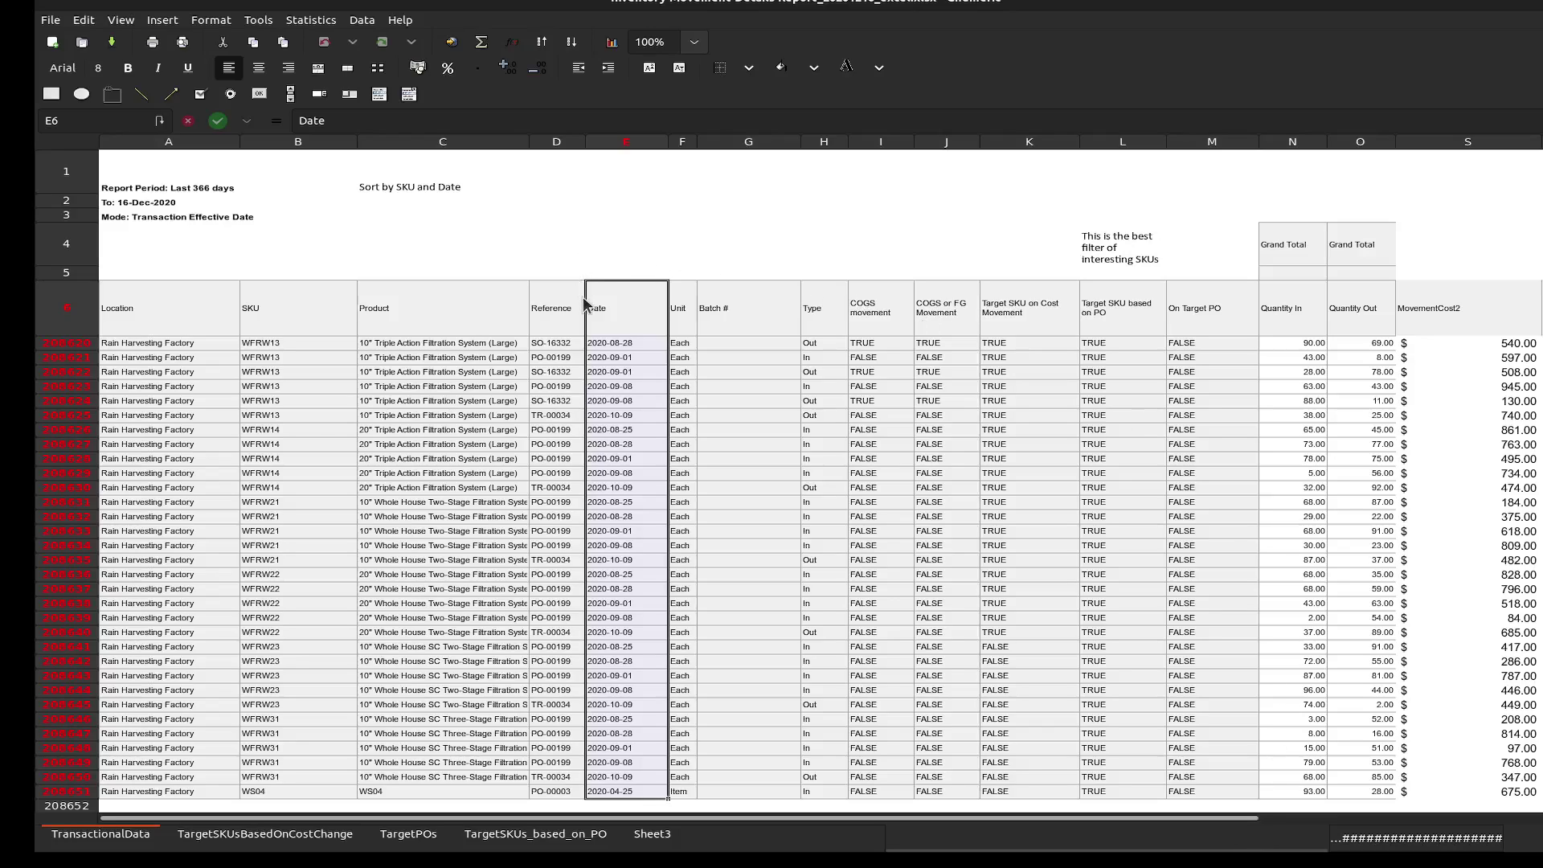
right_click(645, 315)
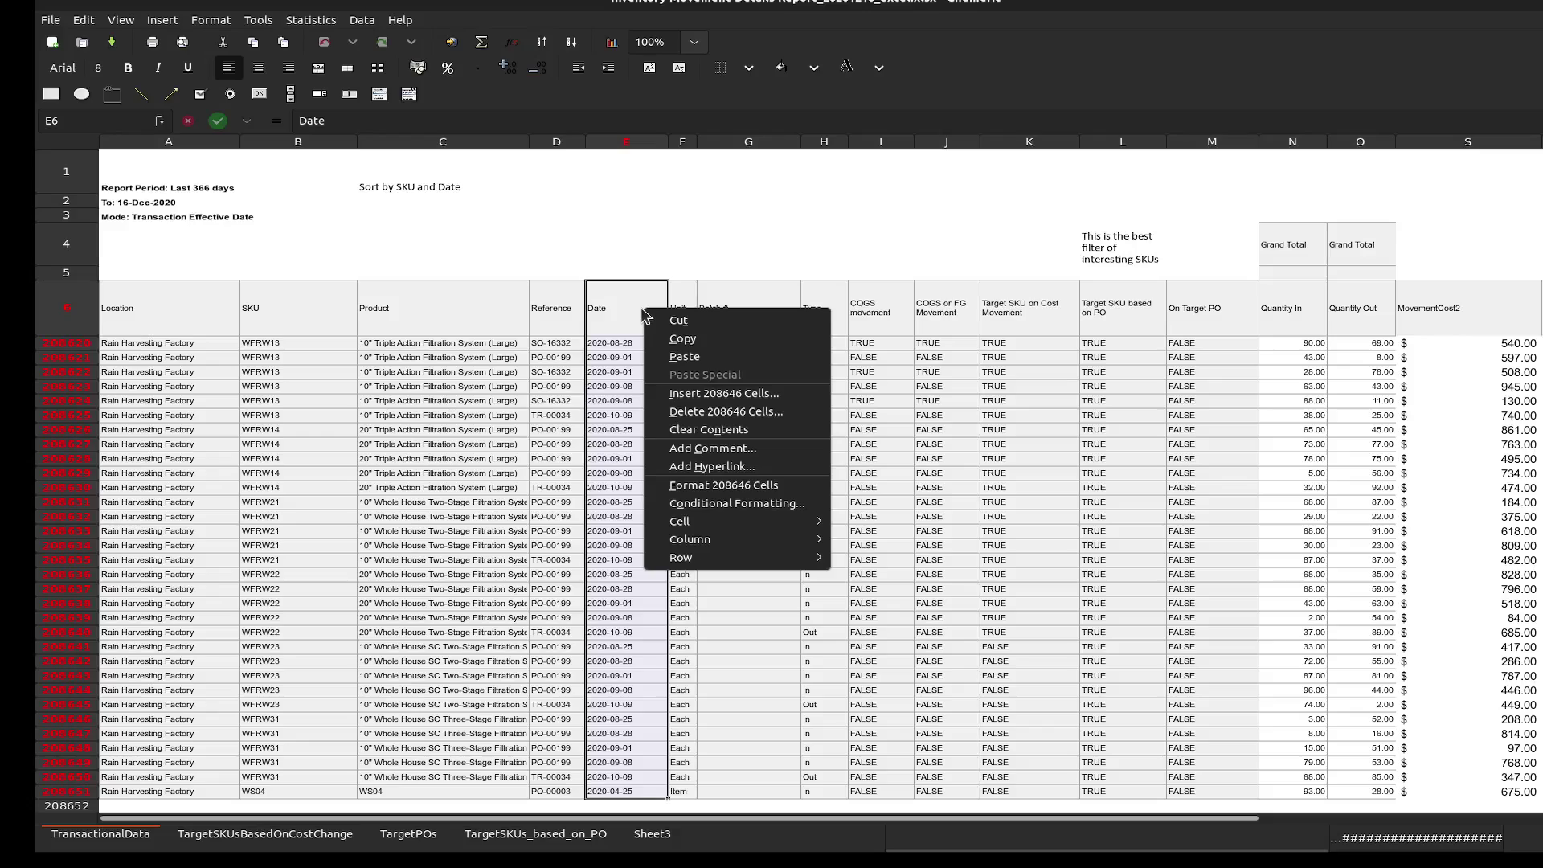
click(768, 396)
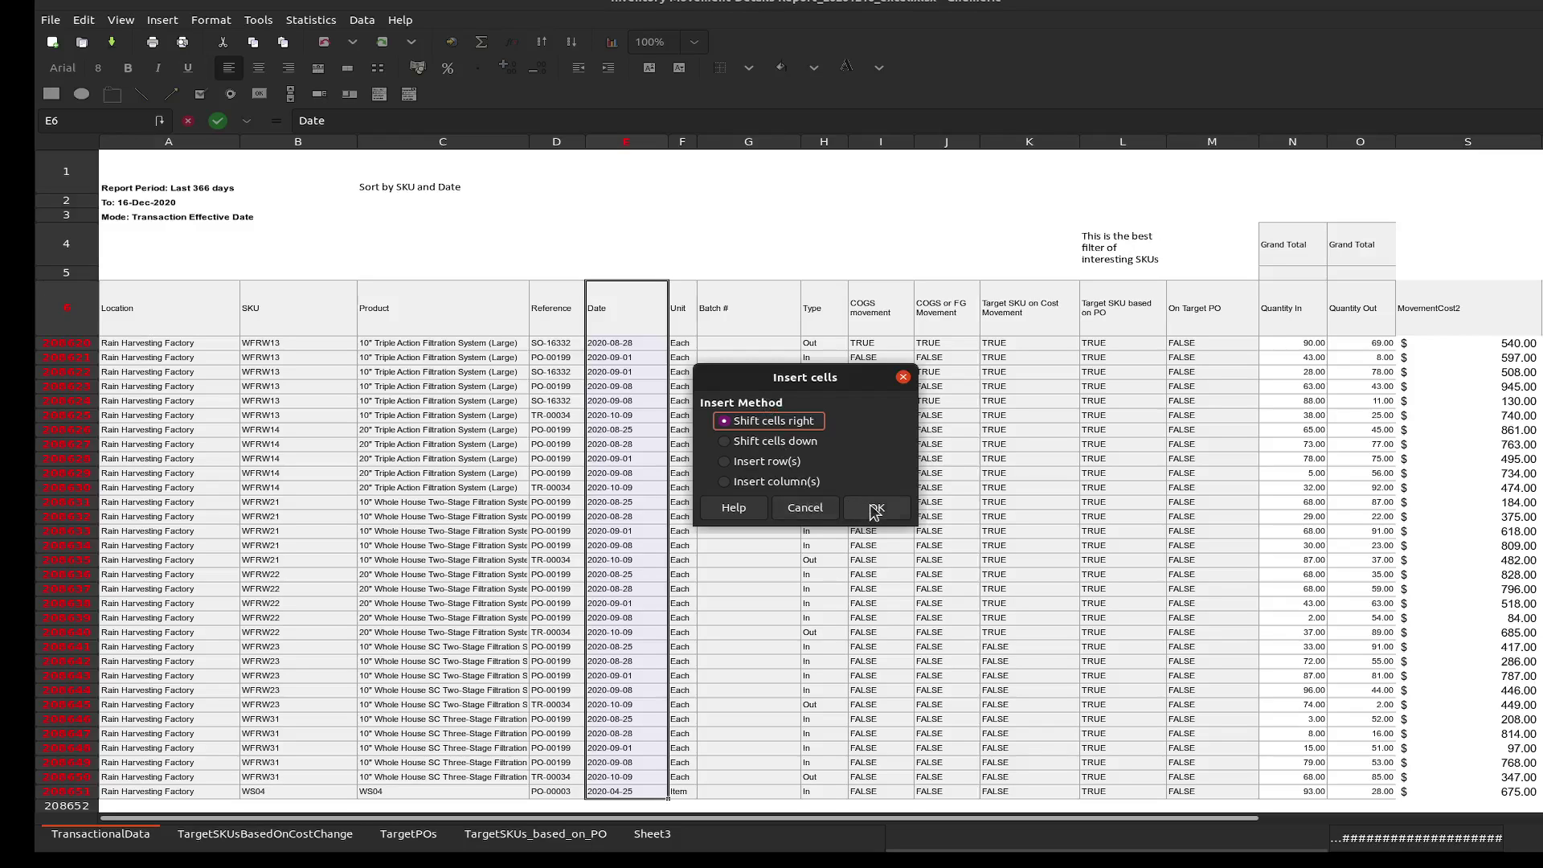
click(805, 510)
Step: Insert one empty column before the Date column E
click(621, 147)
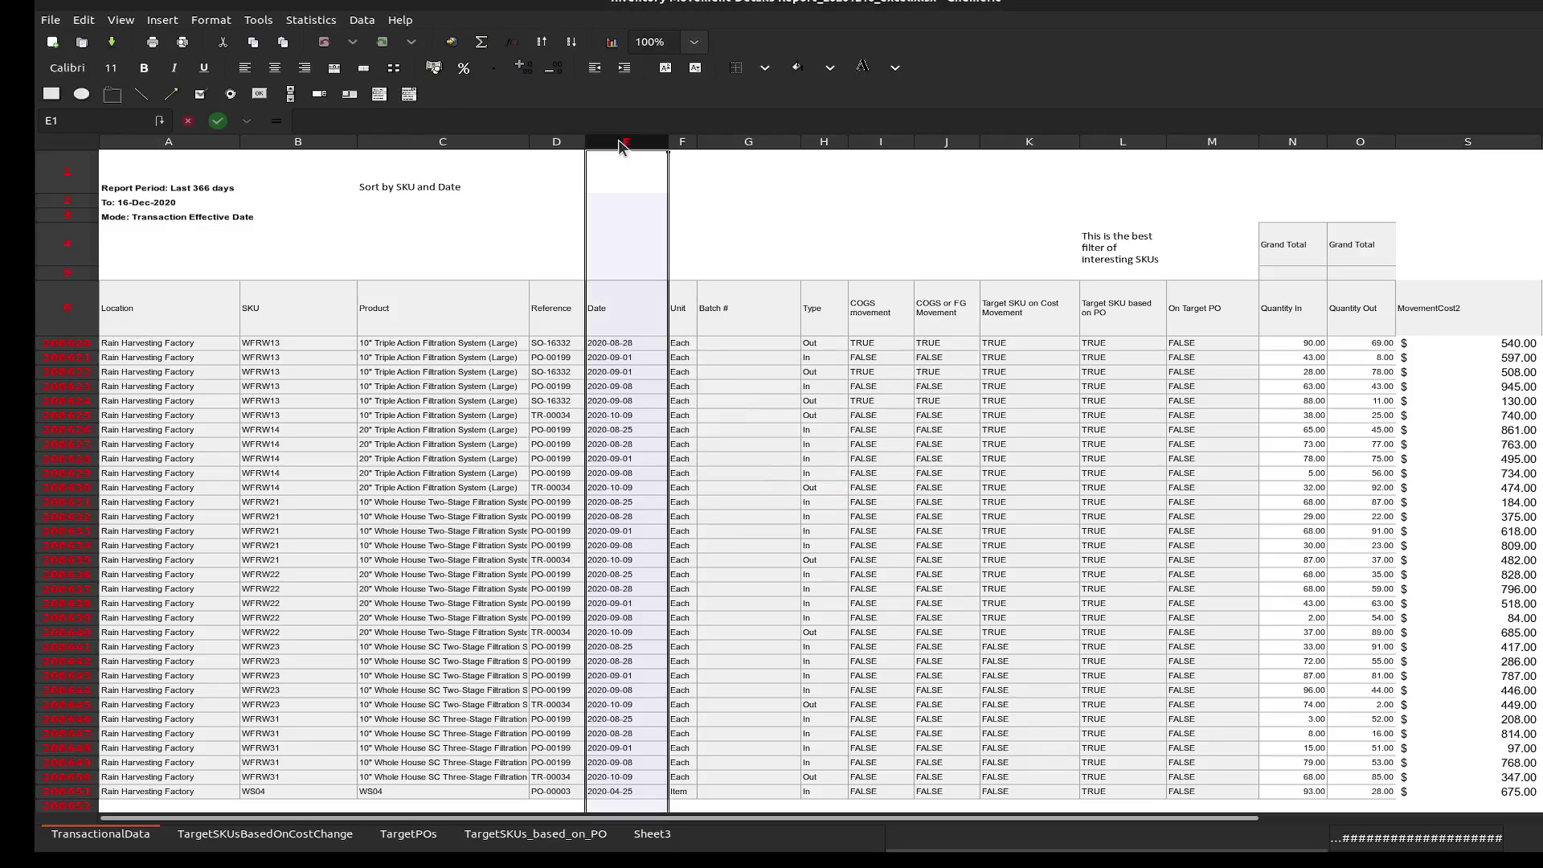
right_click(622, 146)
click(688, 225)
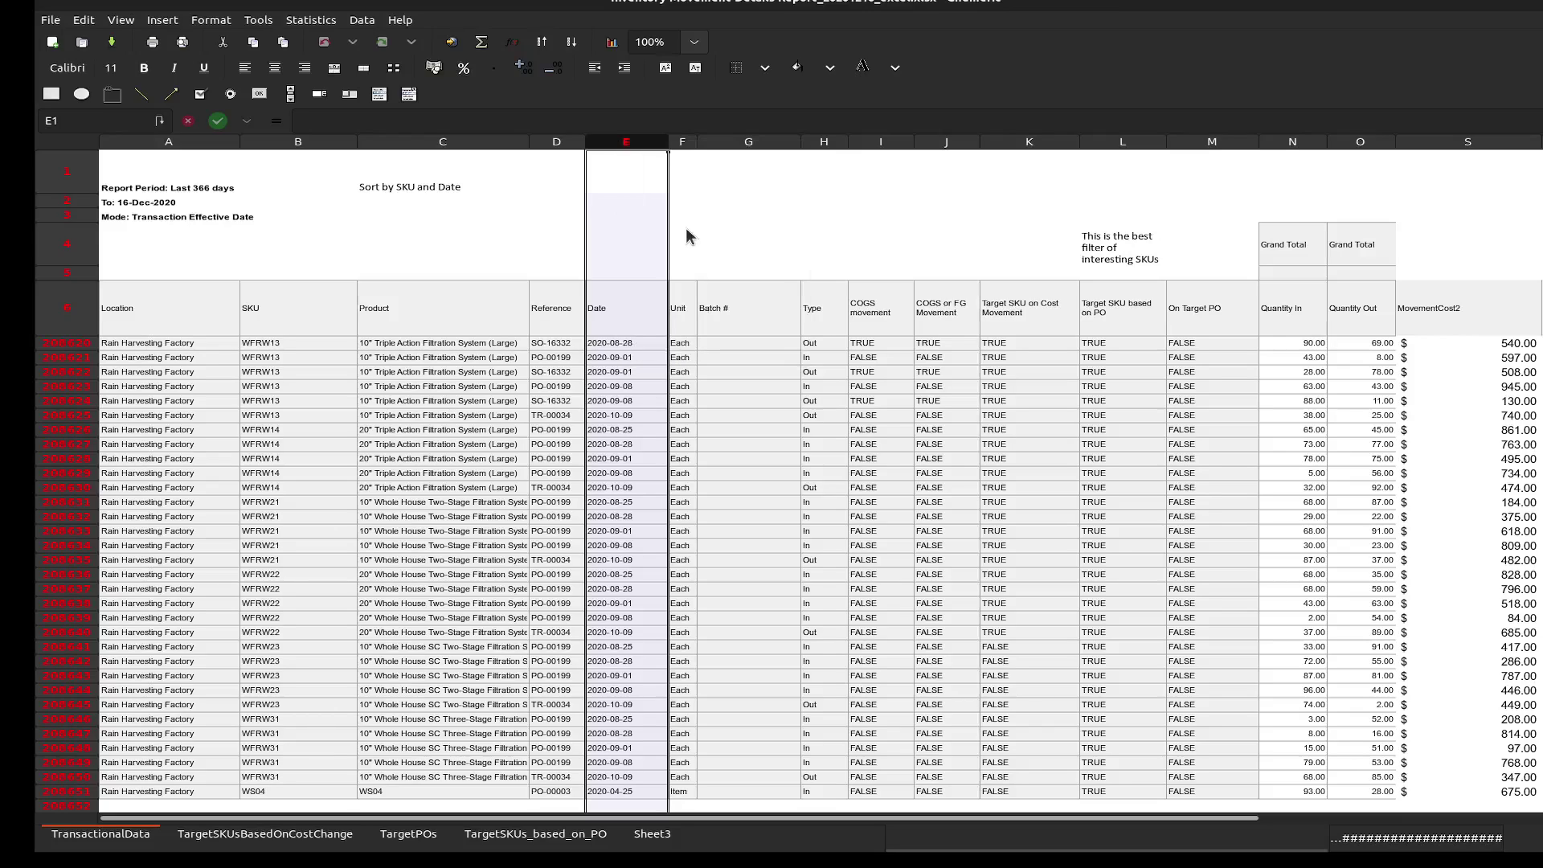